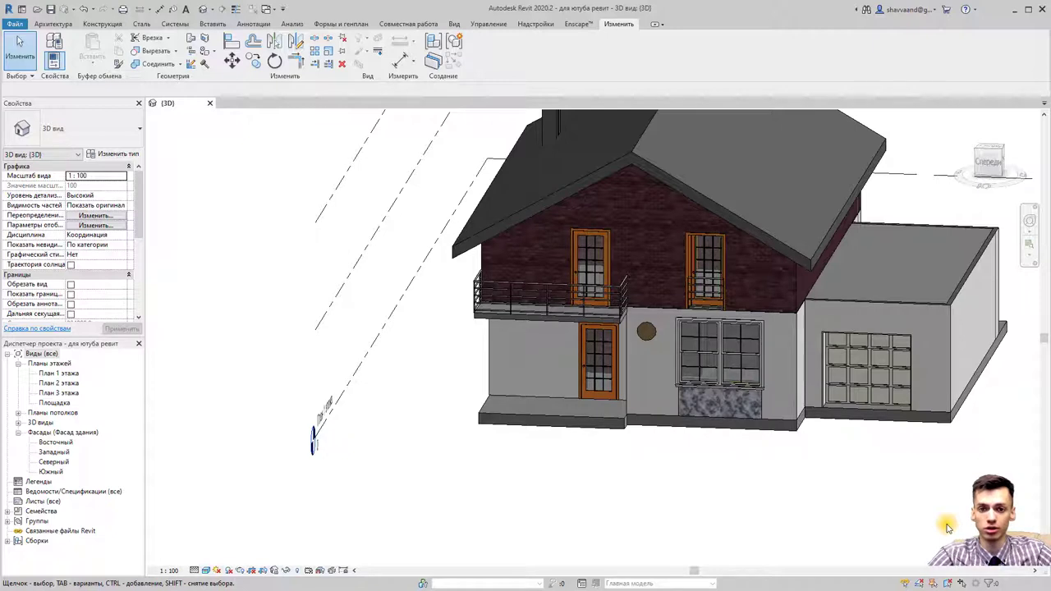
Switch to План 1 этажа, dismiss the save reminder, and select the lower-left ground-floor wall
click(72, 374)
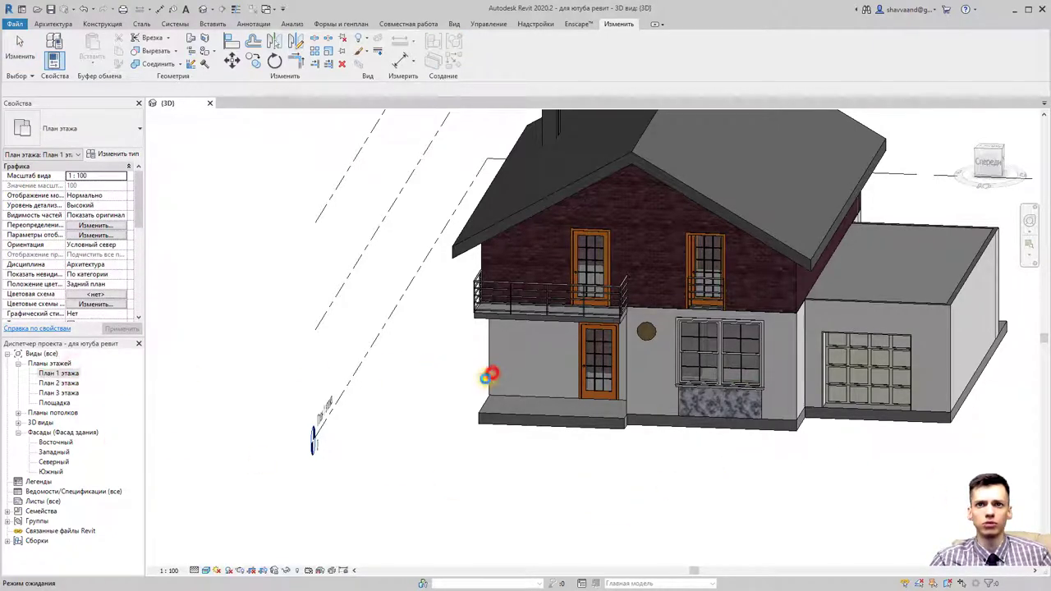
click(627, 200)
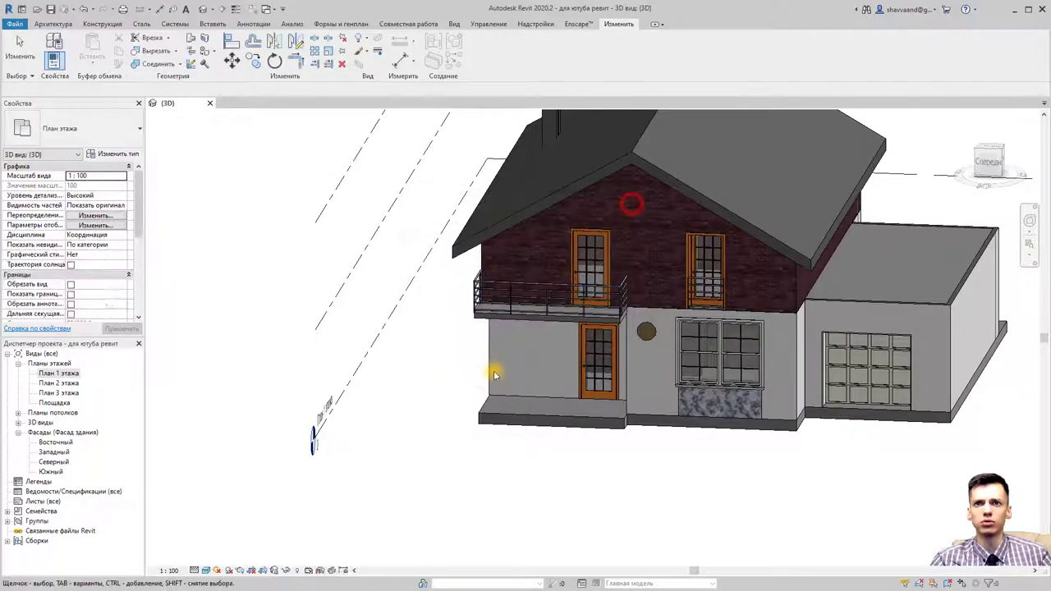
click(490, 369)
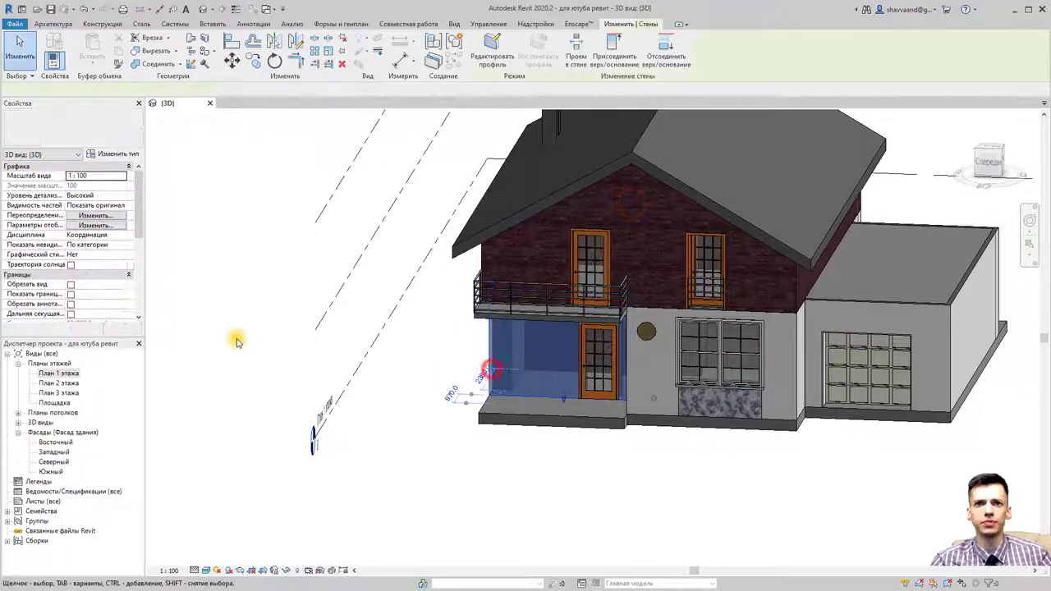
Open the wall type's structure and the material of layer 4, Структура [1] (concrete masonry)
click(124, 154)
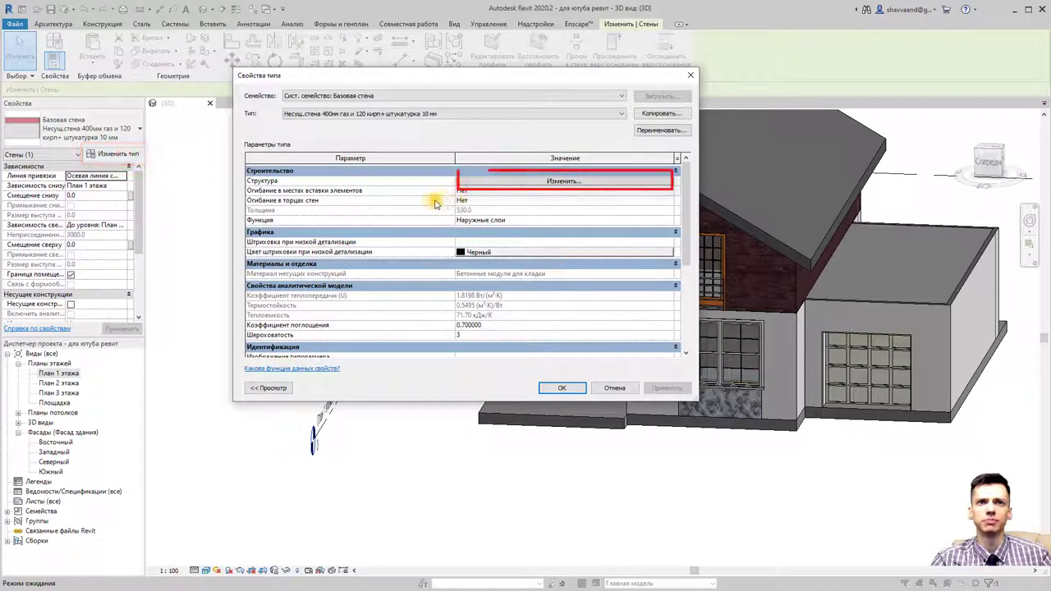
click(480, 182)
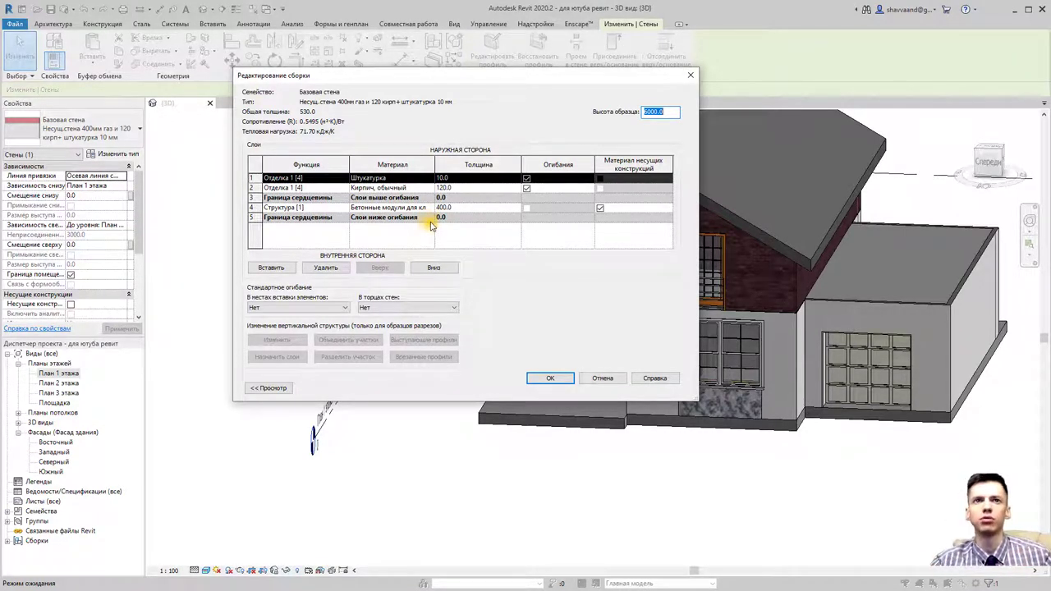
click(431, 207)
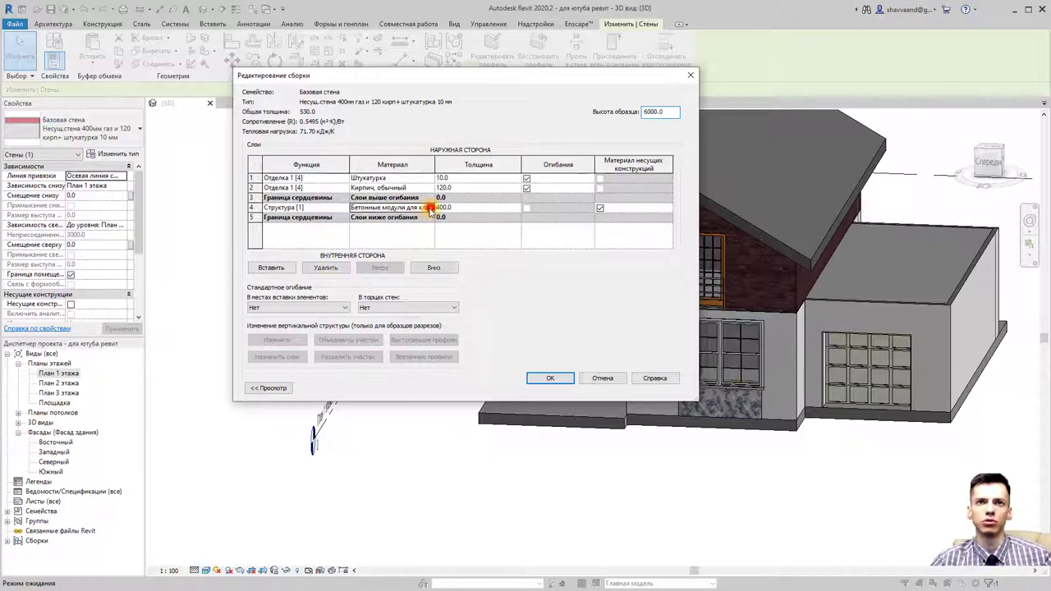
click(427, 208)
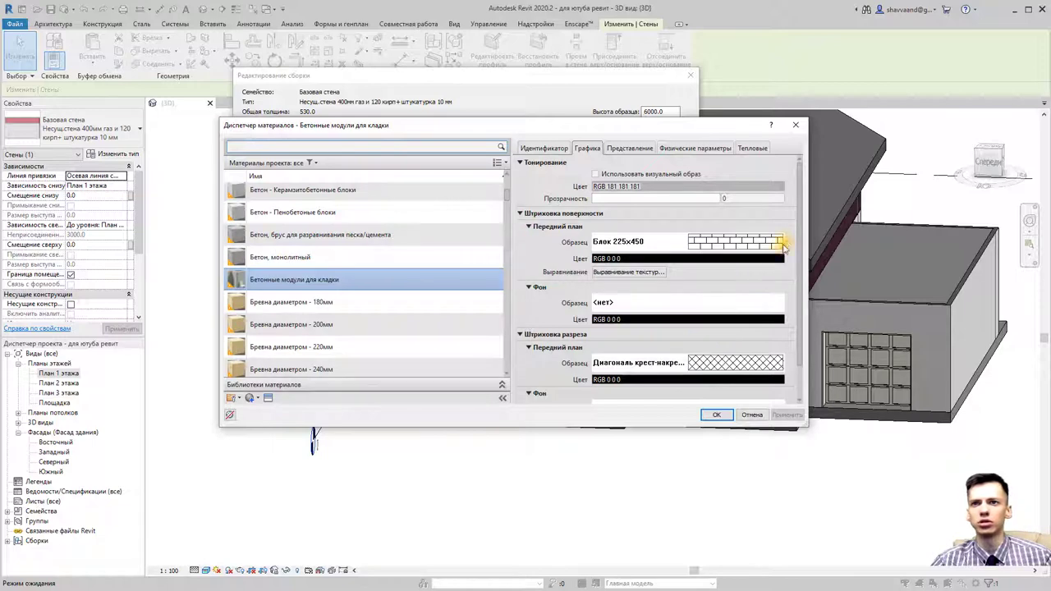
Scroll to Штриховка разреза and open the foreground pattern list in Штриховки
click(795, 251)
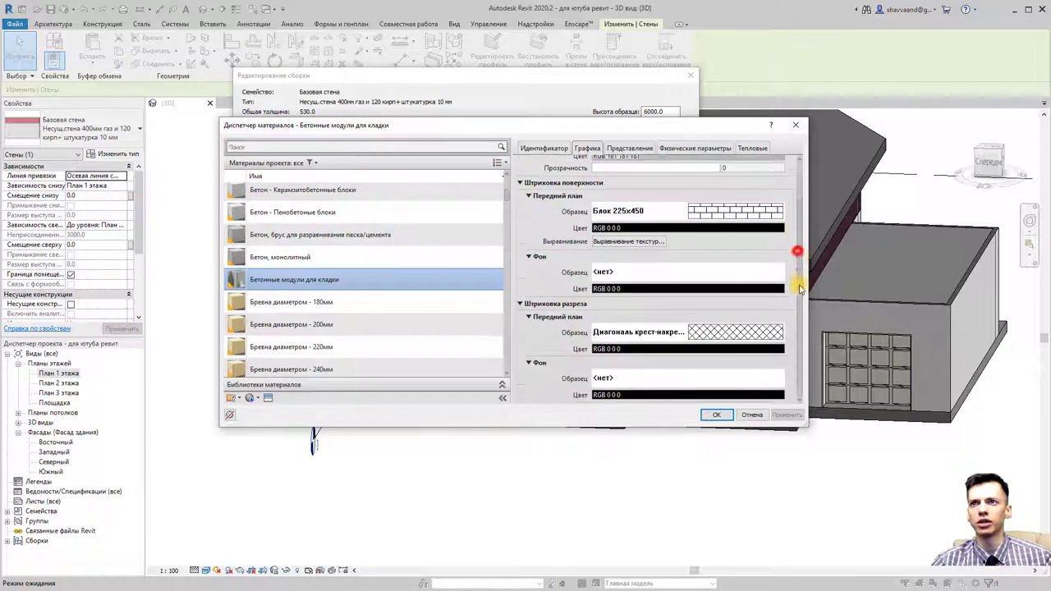
click(721, 329)
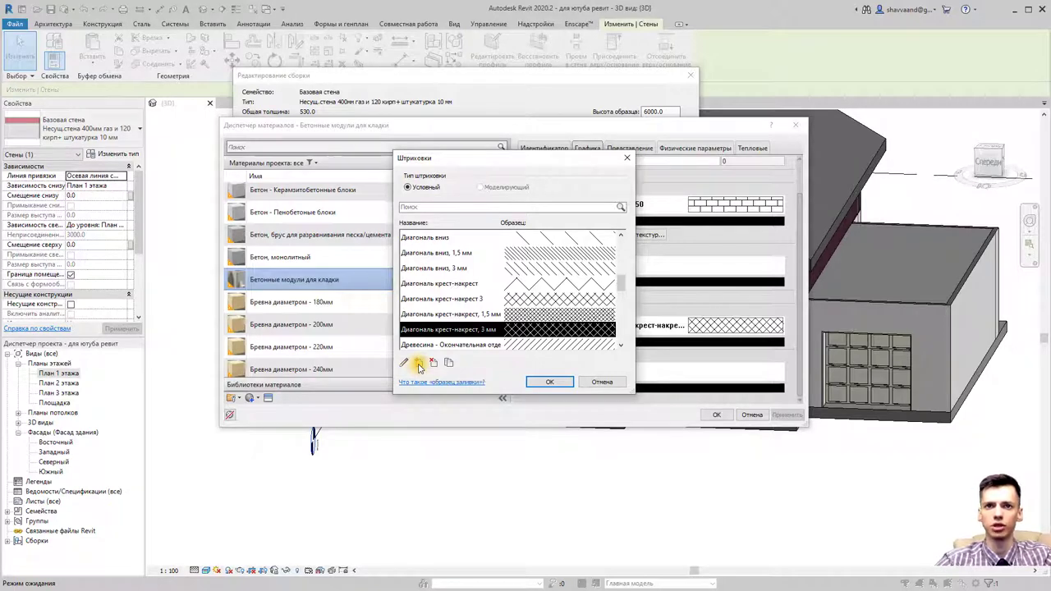
Create a new custom fill pattern and load ACAD.pat from the рендер folder
click(419, 365)
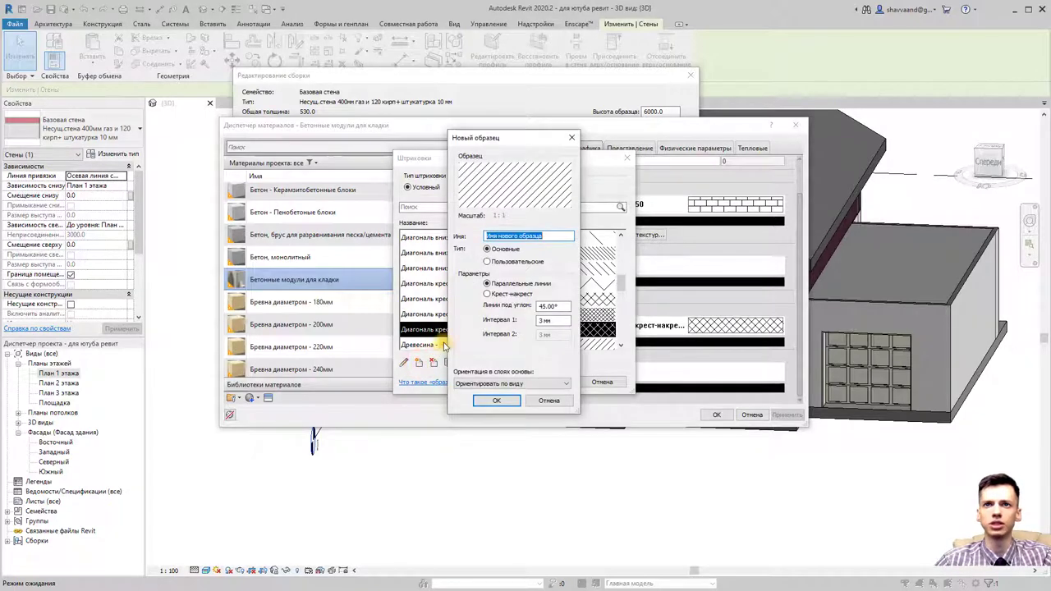
click(488, 262)
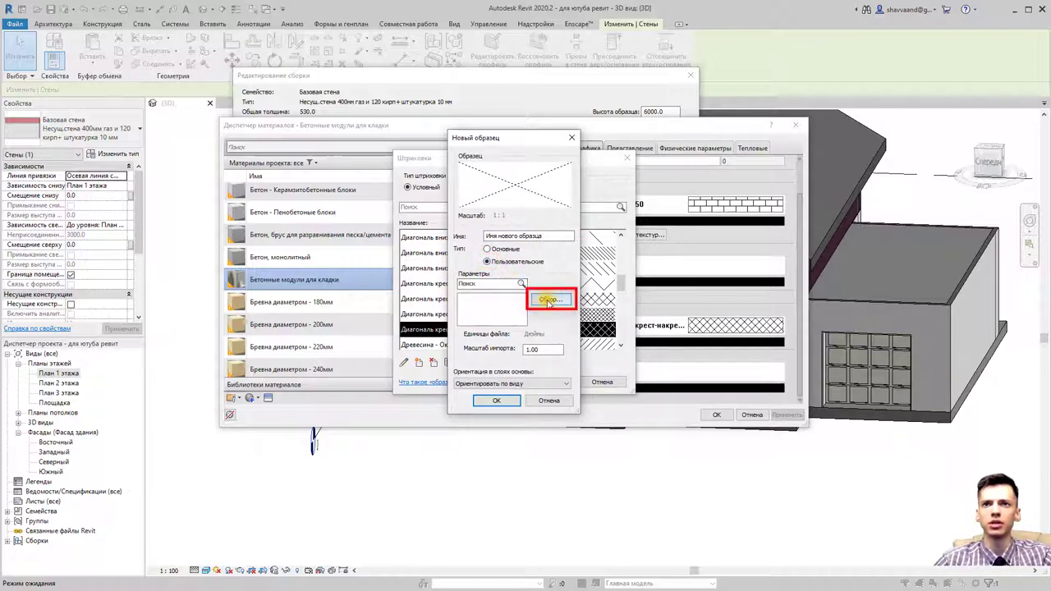
click(545, 300)
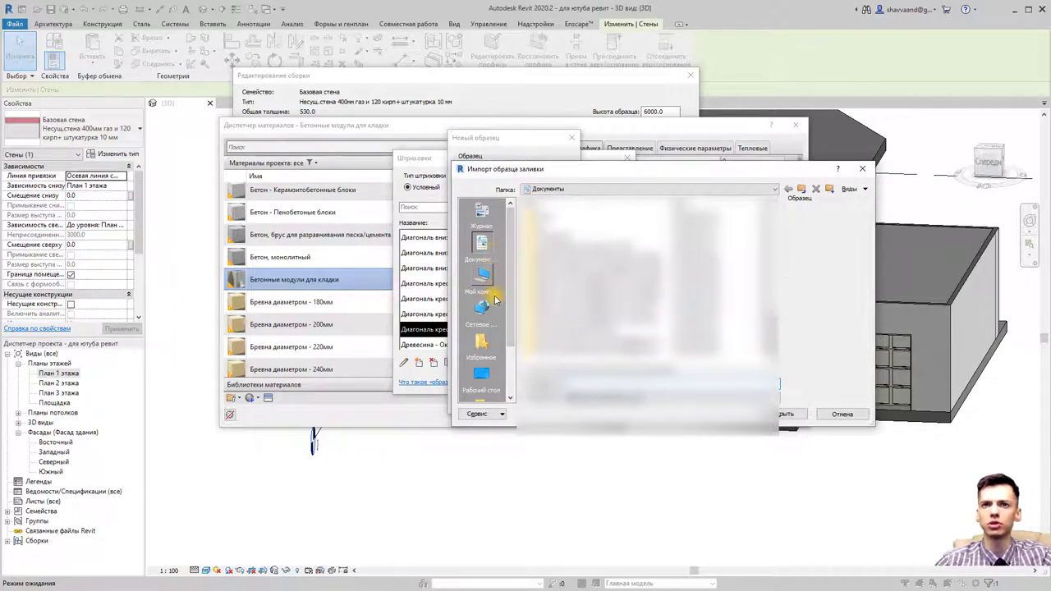
click(557, 189)
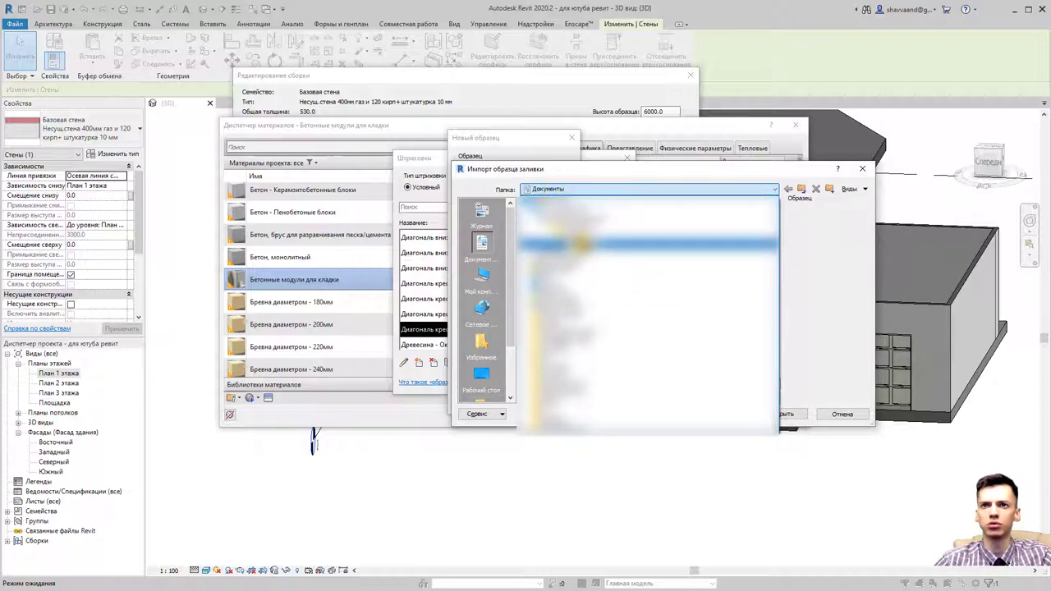
click(591, 189)
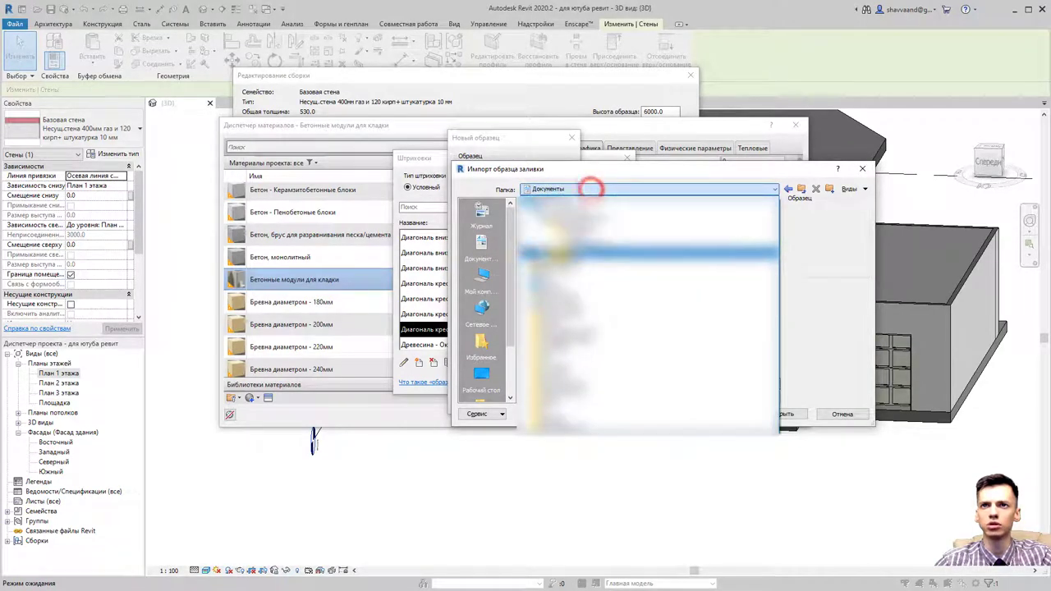
click(550, 406)
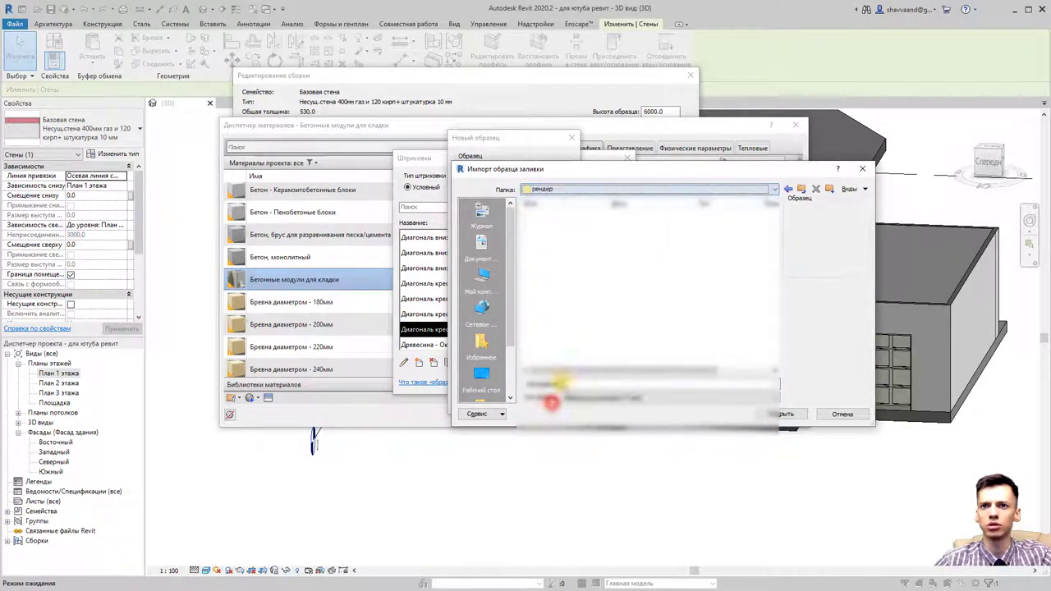
click(561, 228)
click(560, 230)
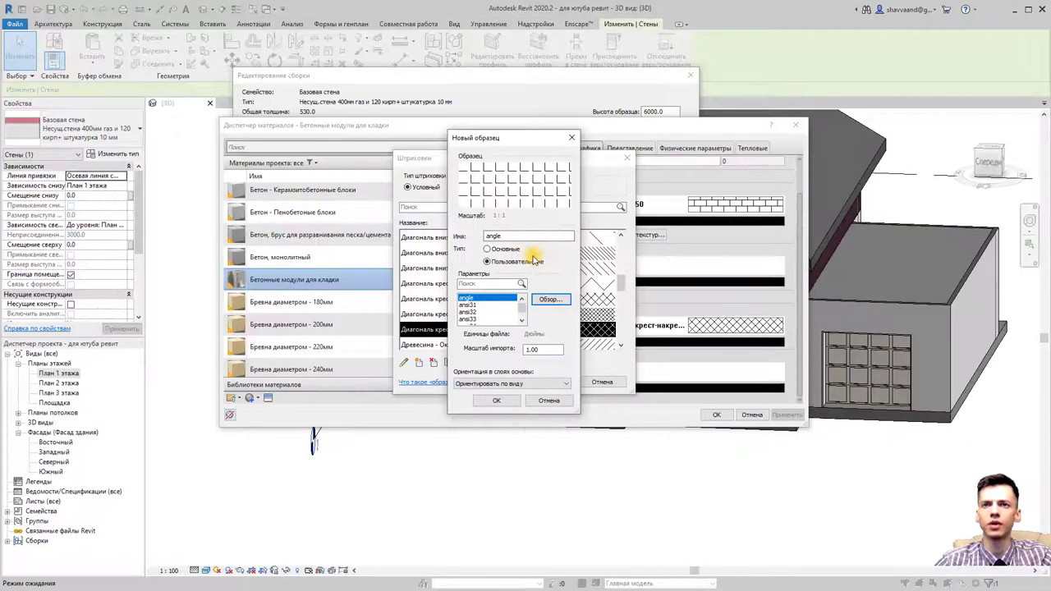
Choose ansi36 from the imported patterns and set its import scale to 0.35
drag(523, 313, 516, 317)
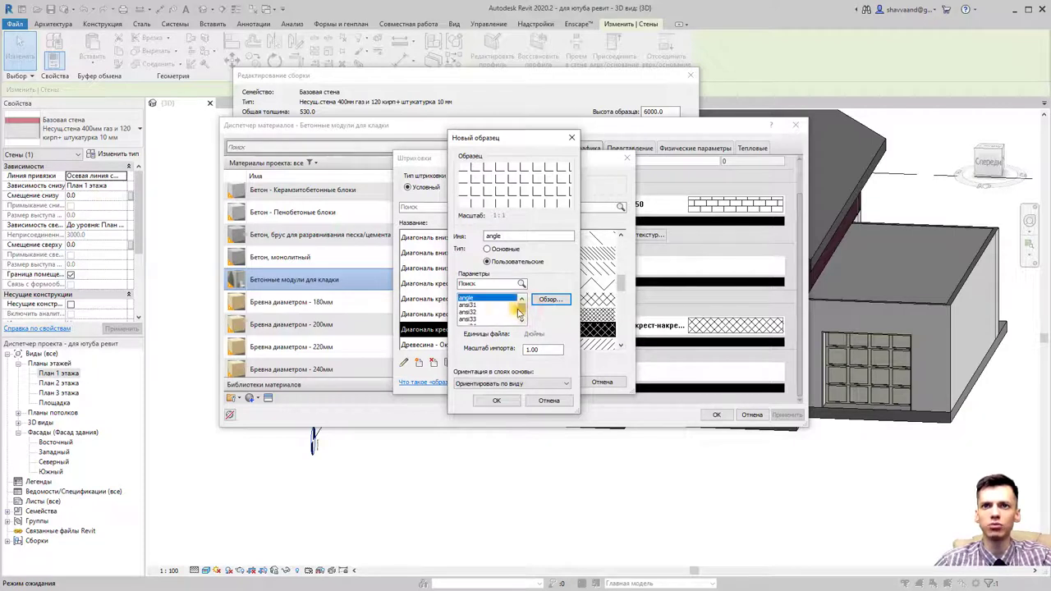
scroll(509, 312, up, 1)
click(477, 316)
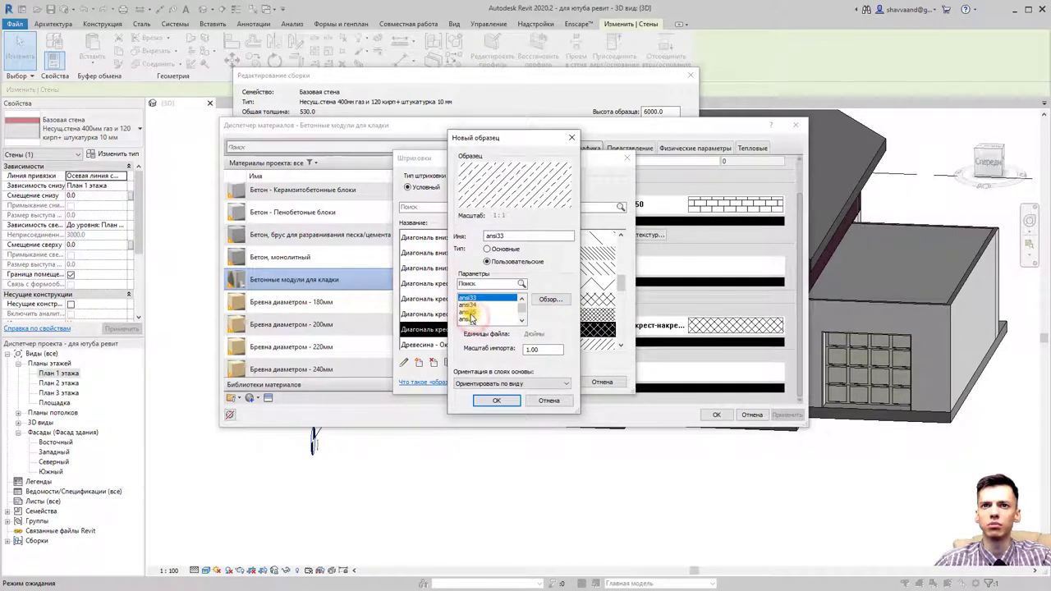
click(474, 313)
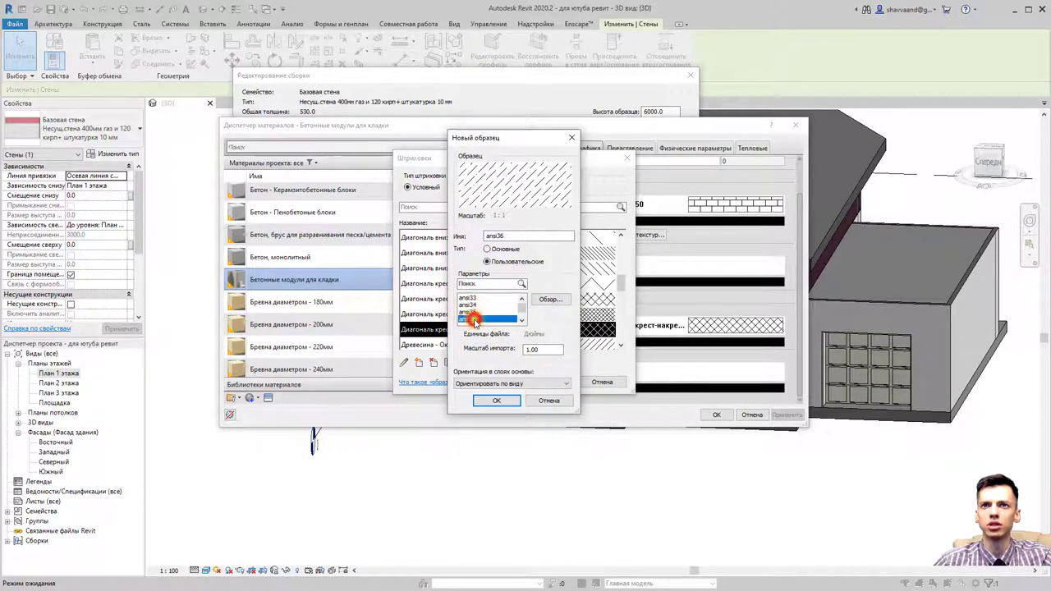
click(493, 319)
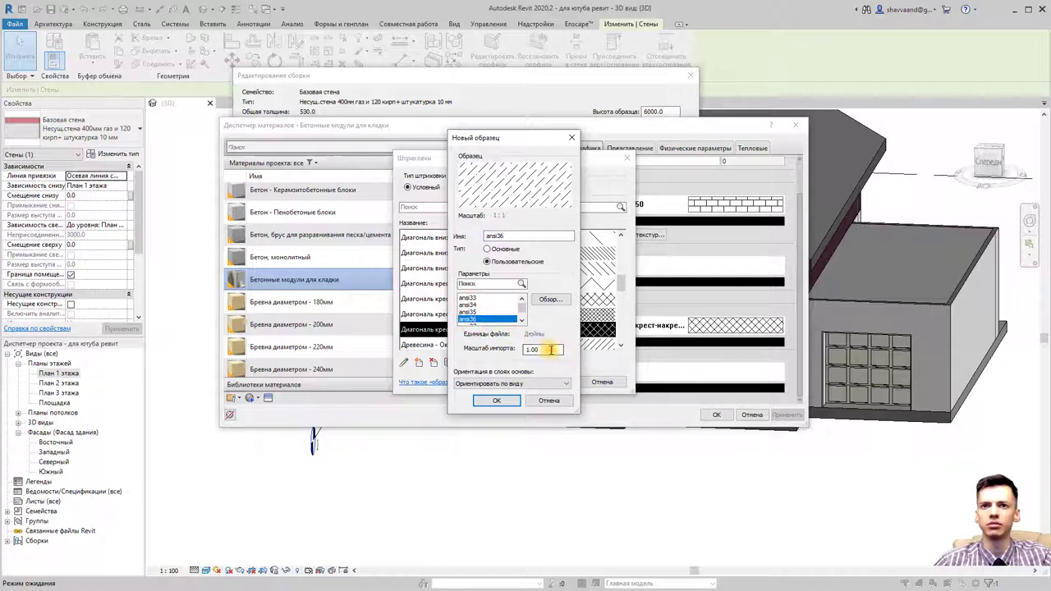
click(545, 349)
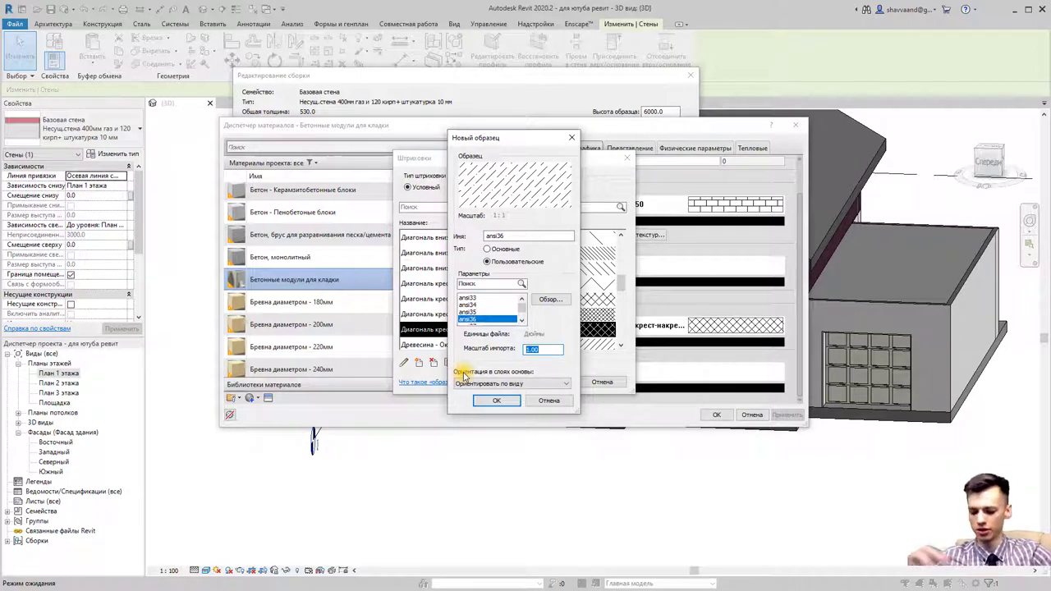
text(0.3)
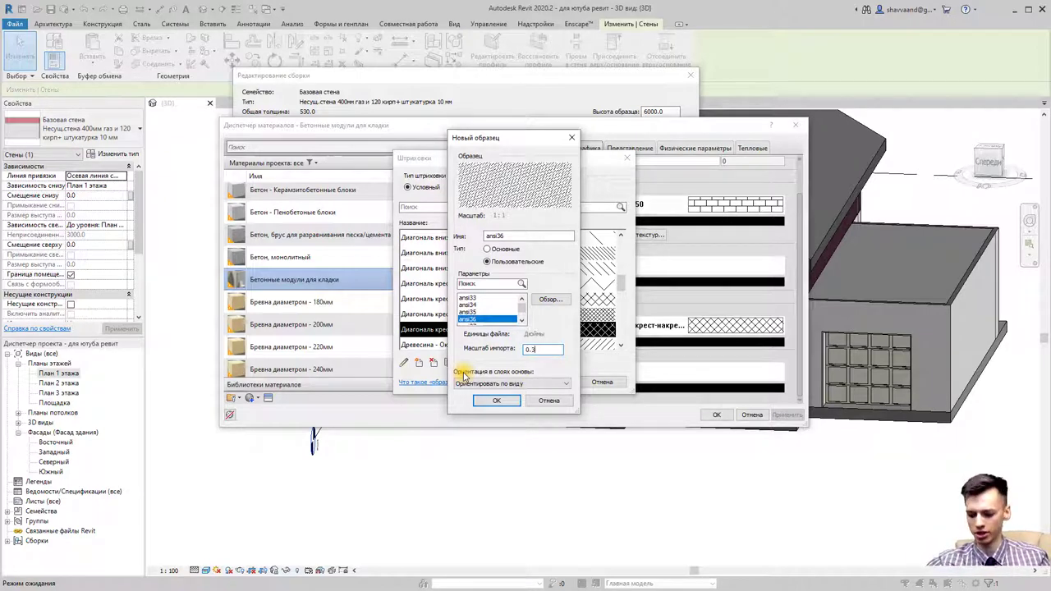
text(5)
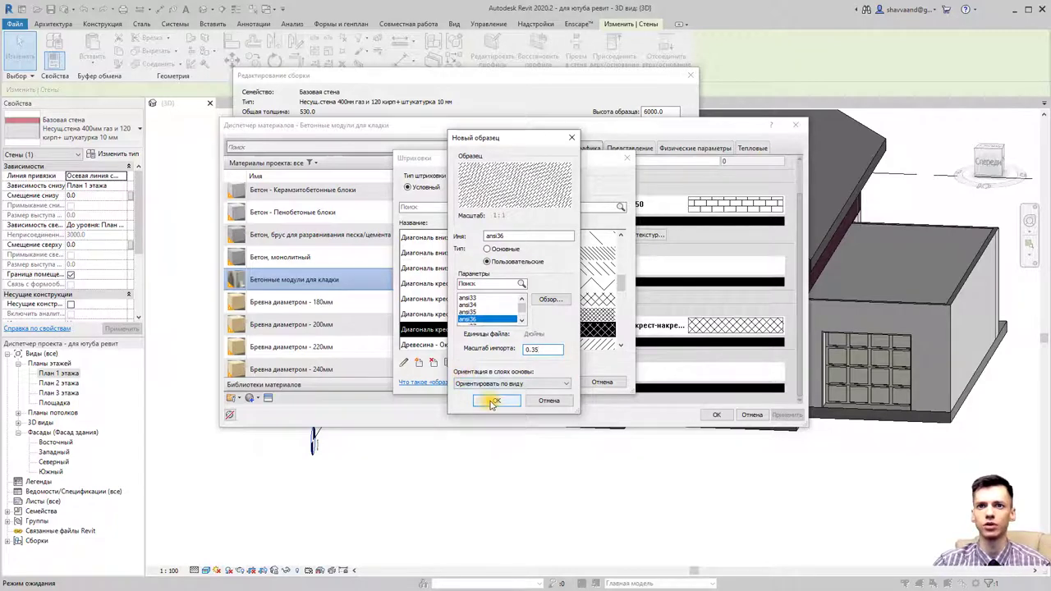
Apply ansi36 as the cut pattern and close the material and assembly dialogs
click(493, 400)
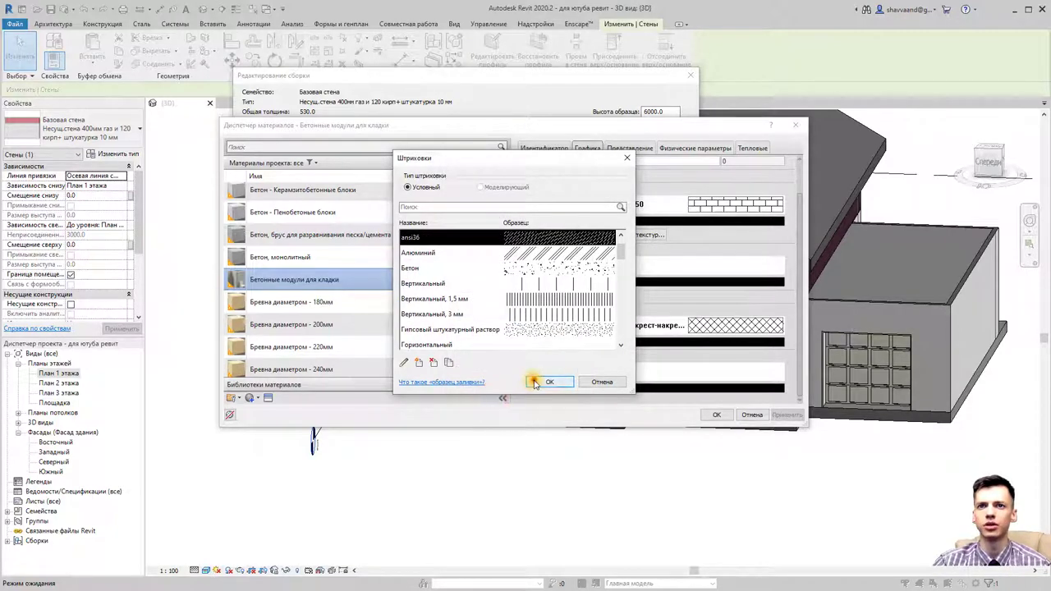
click(532, 383)
click(711, 416)
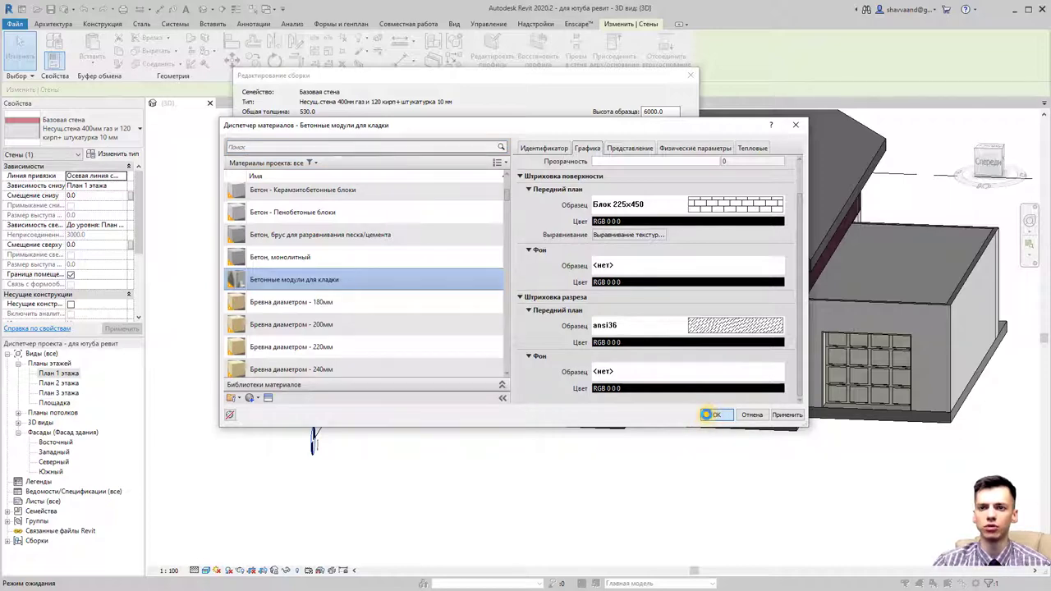
click(550, 377)
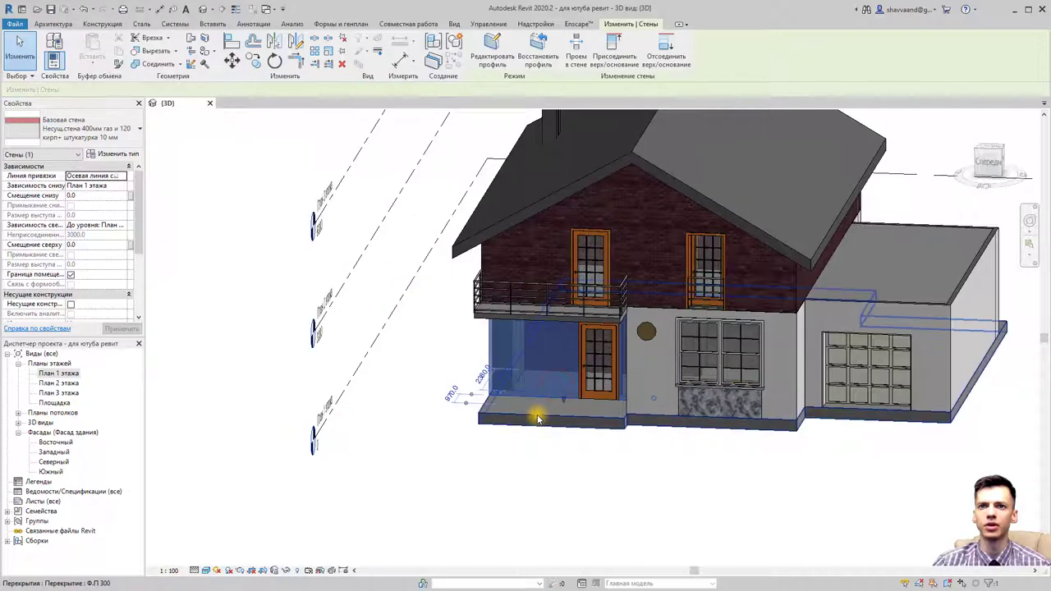
Select the ground-floor slab and open its reinforced-concrete layer's material
click(538, 420)
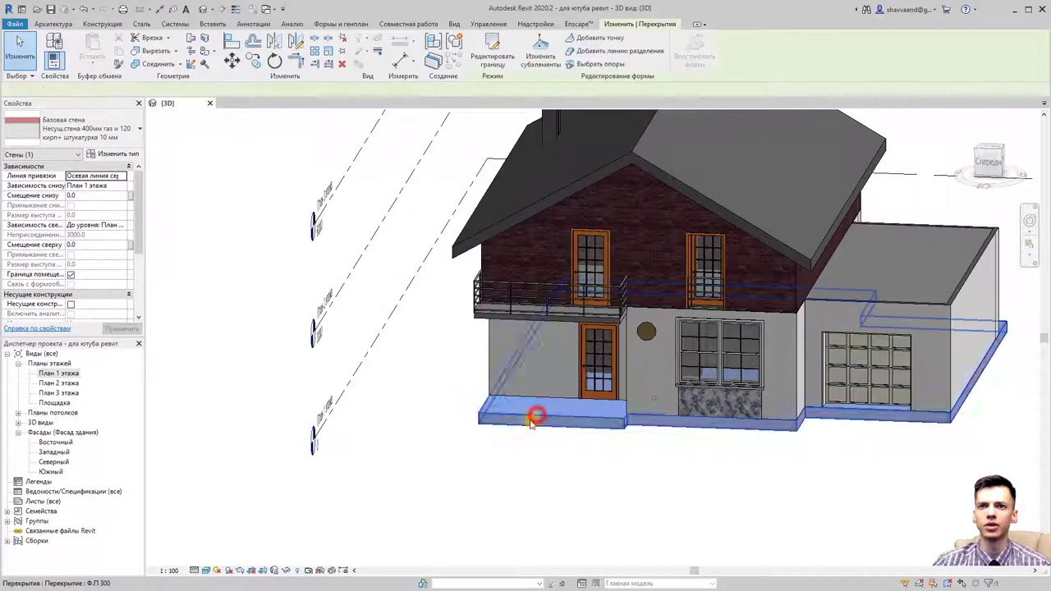
click(106, 154)
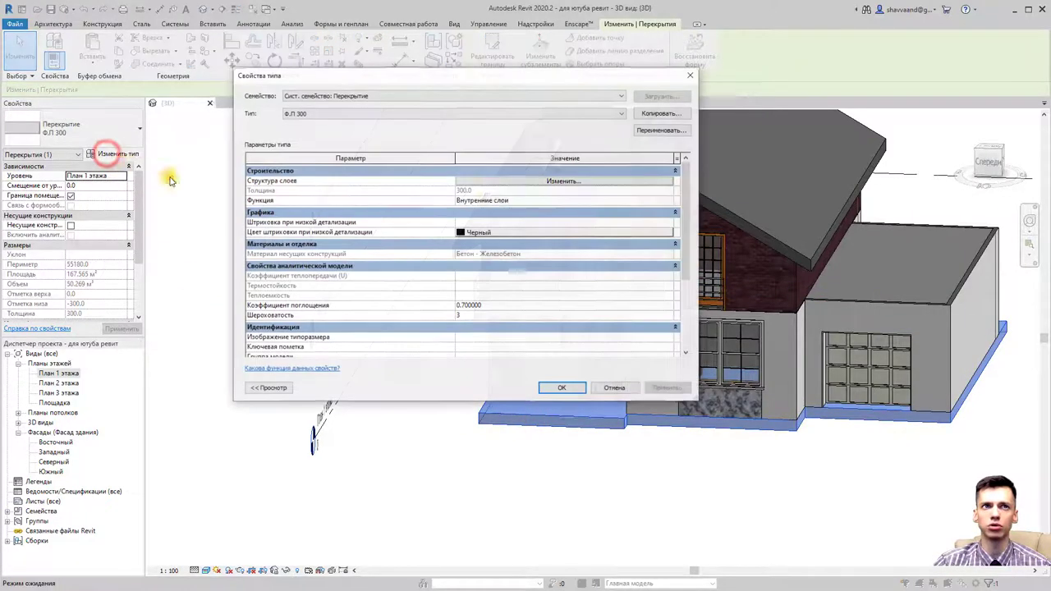
click(519, 183)
click(424, 188)
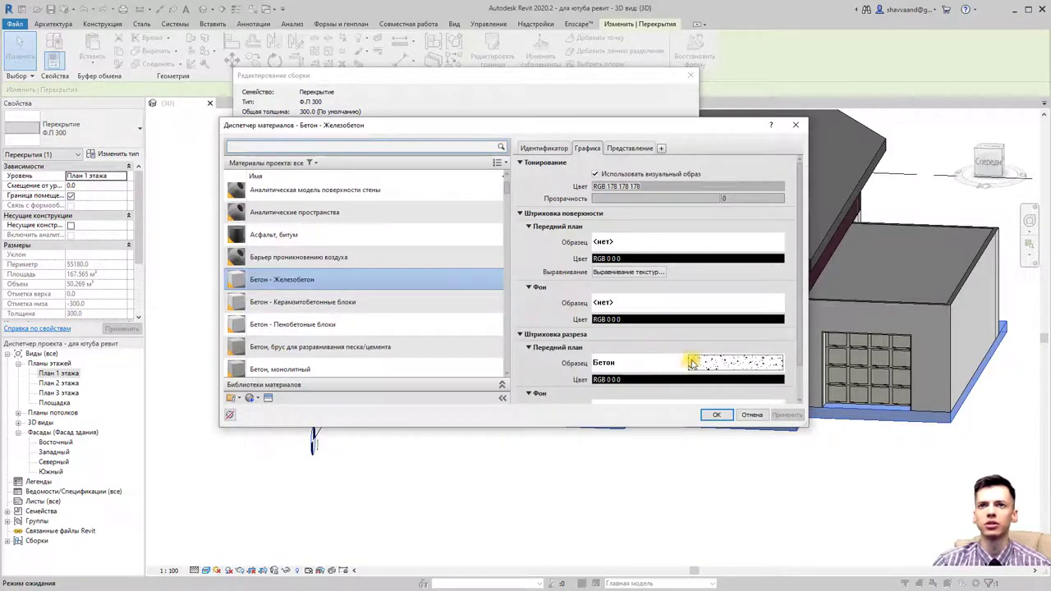
Create a new custom cut fill pattern and browse for a .pat file to import
scroll(791, 296, down, 2)
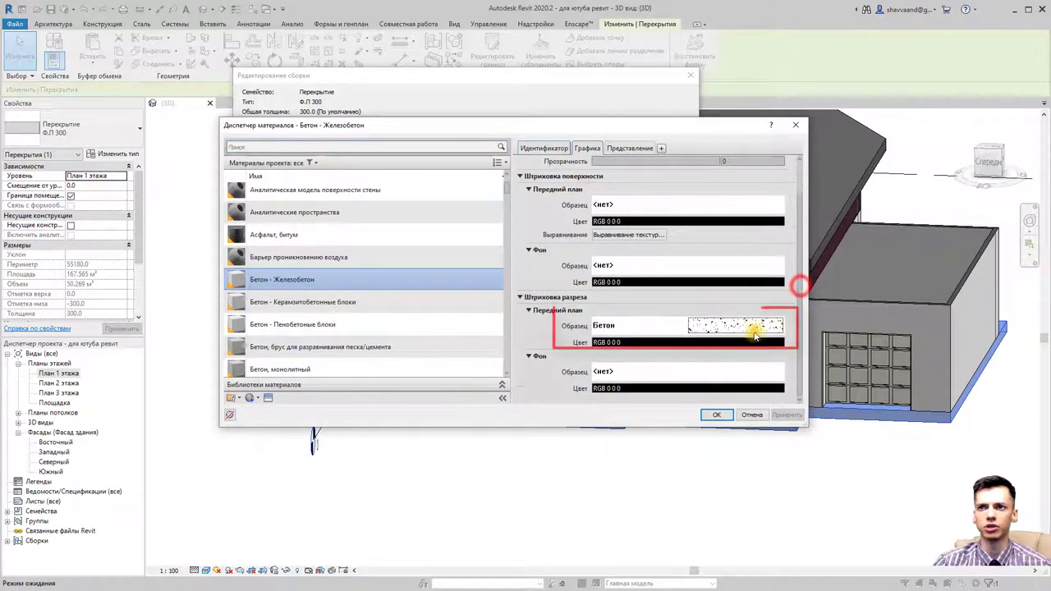
click(727, 328)
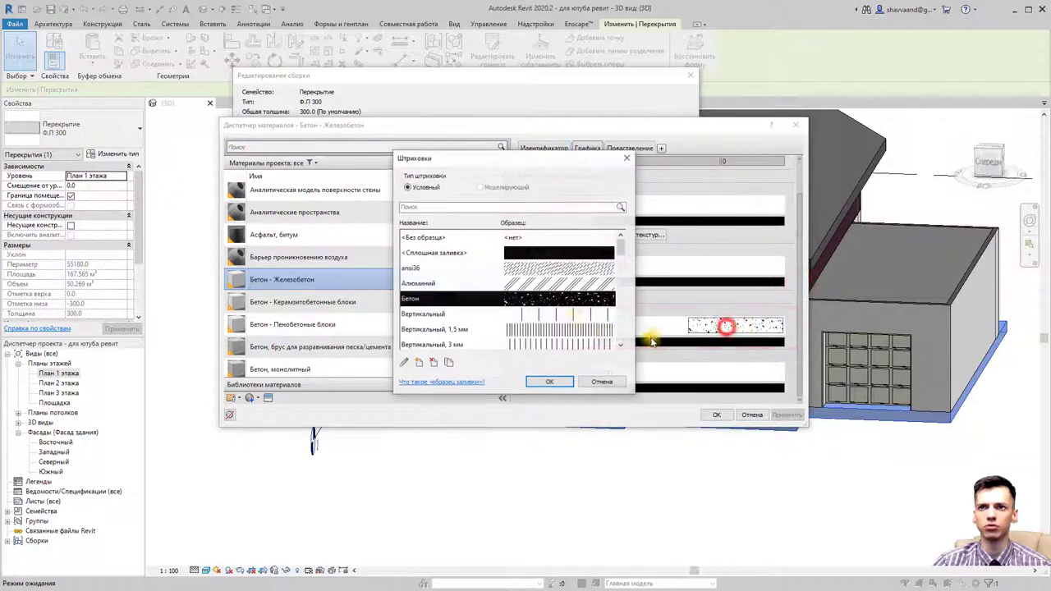
click(420, 363)
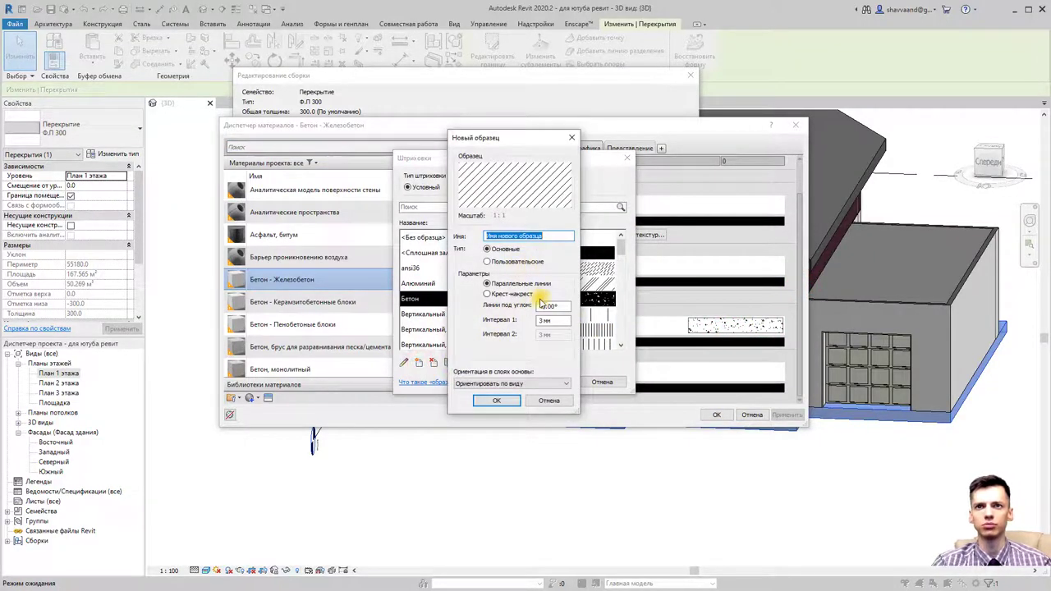
click(510, 261)
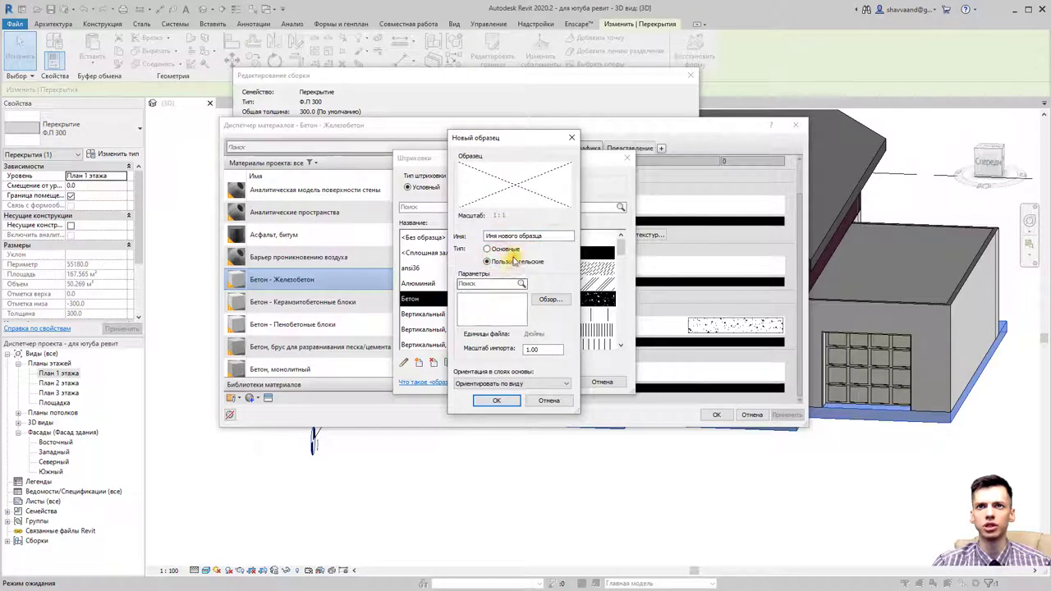
double_click(541, 236)
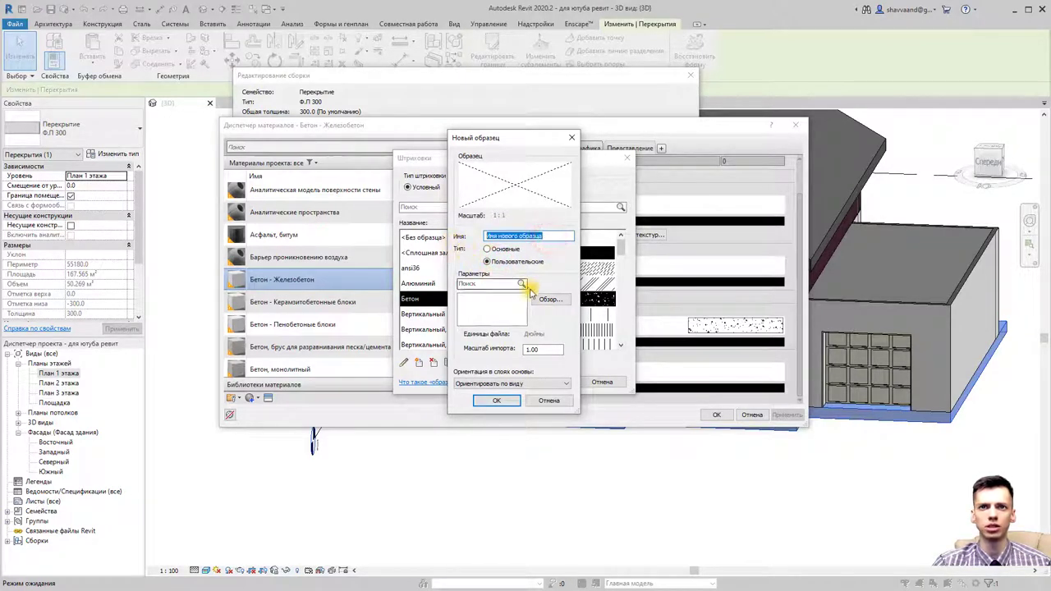
click(548, 300)
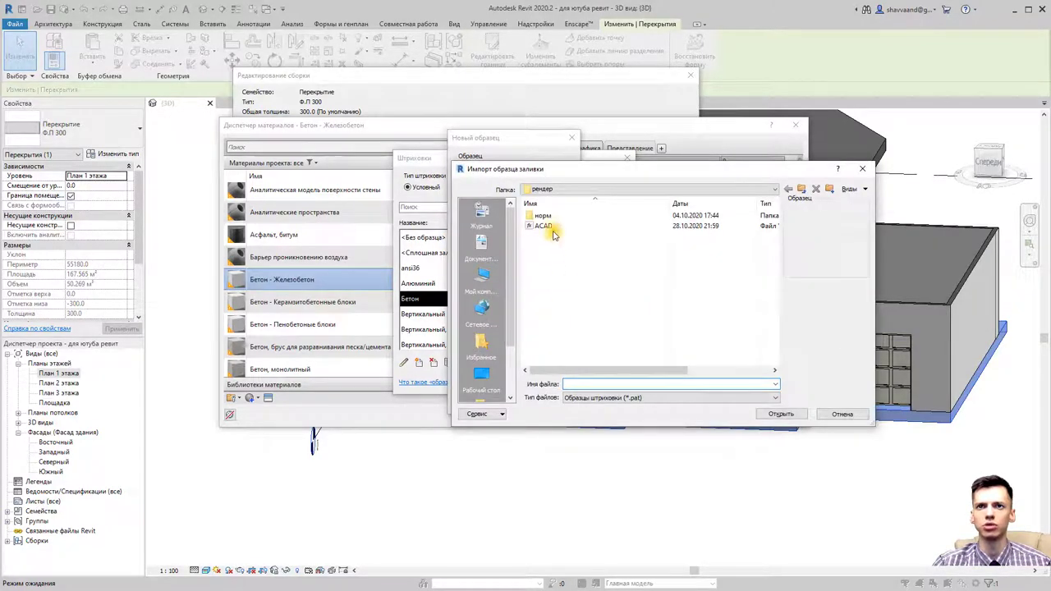
Load ACAD.pat and choose ansi35 with an import scale of 0.34
double_click(553, 231)
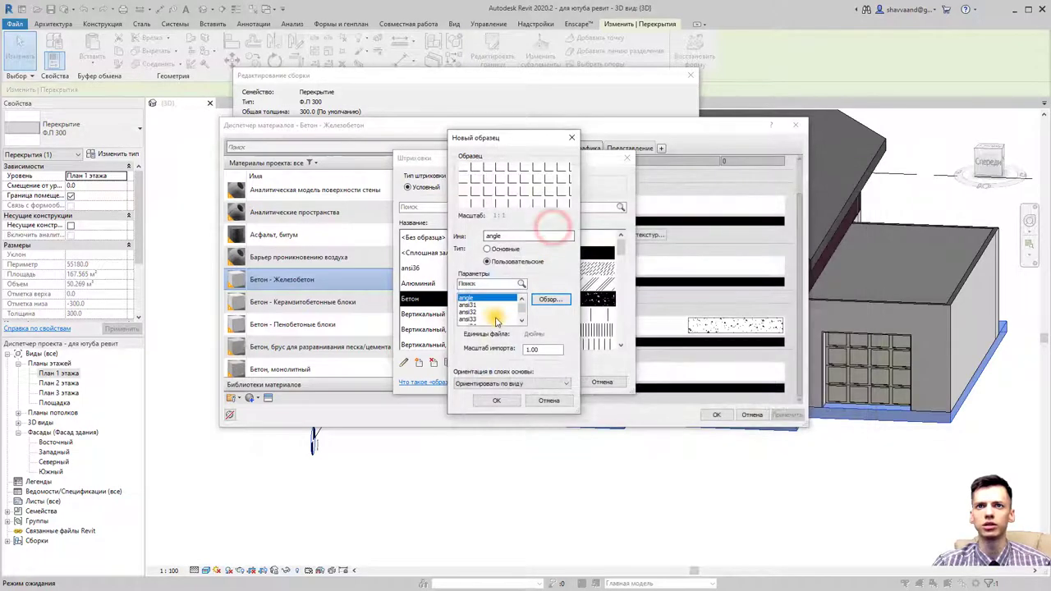
click(471, 321)
click(470, 319)
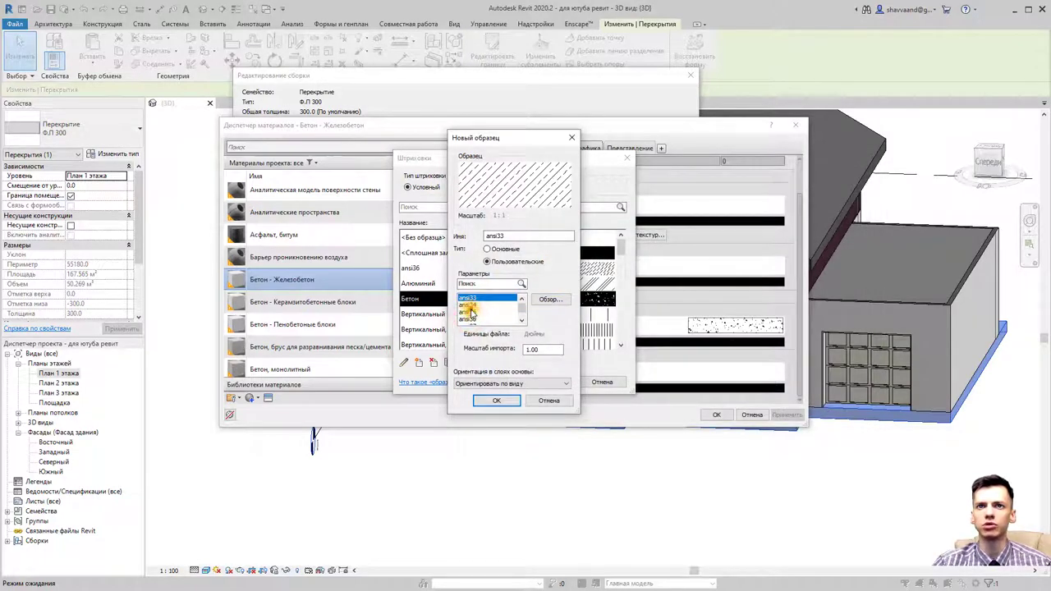
click(471, 315)
click(544, 348)
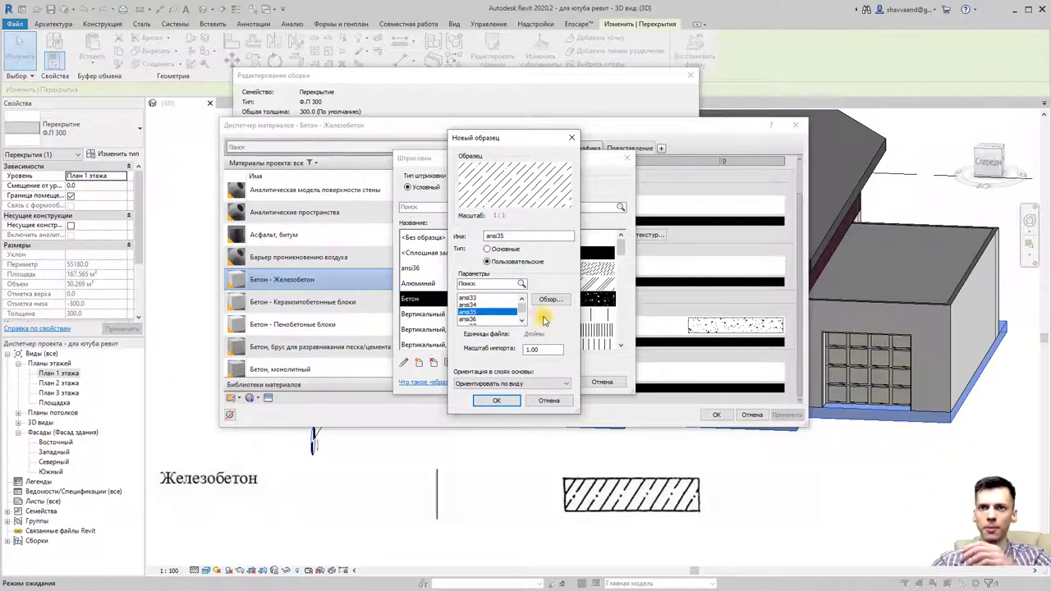
double_click(543, 348)
text(0.)
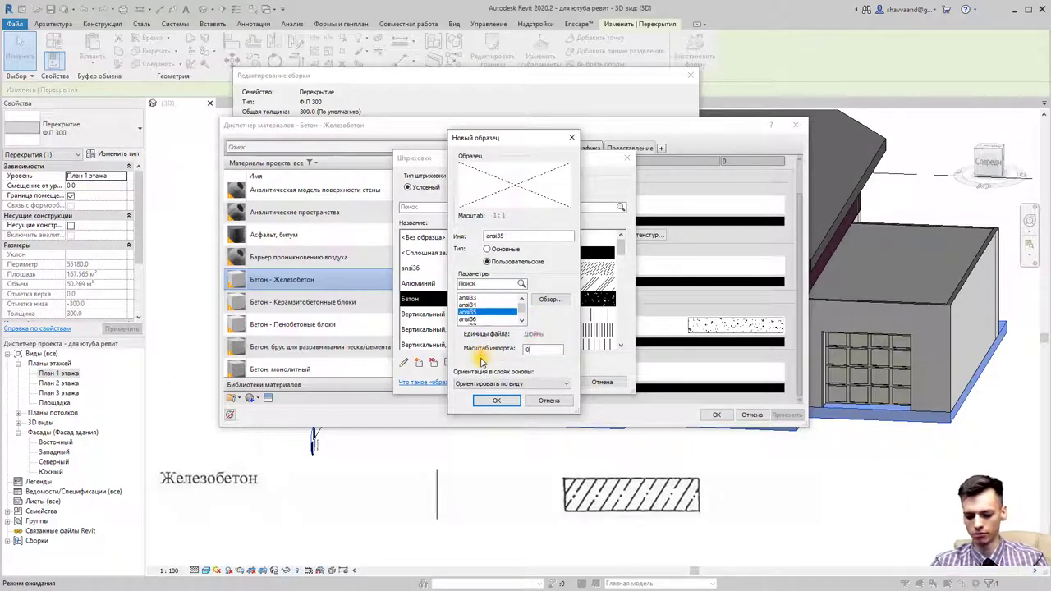
text(3)
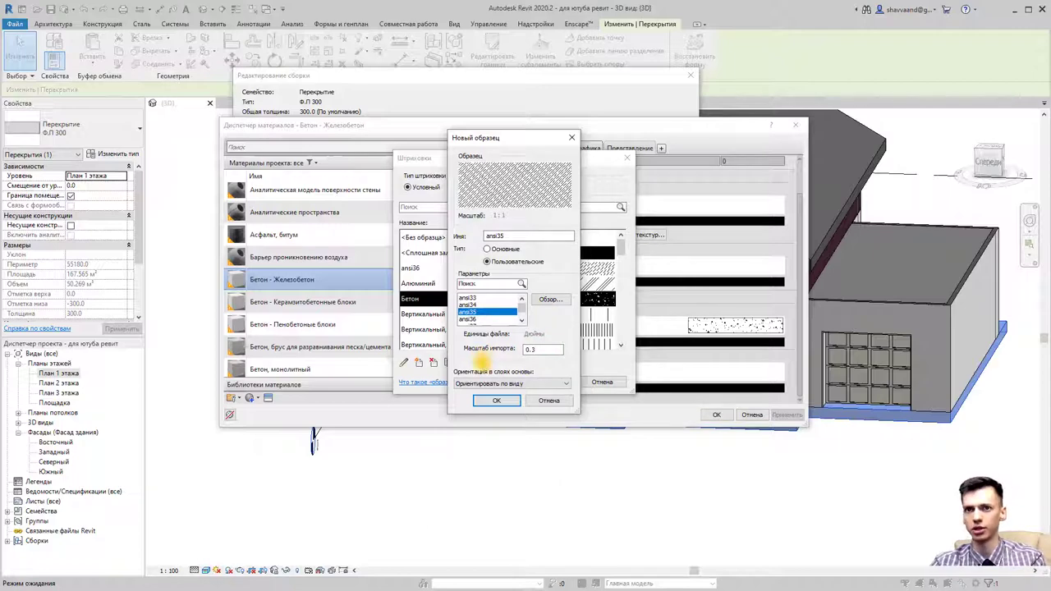
text(4)
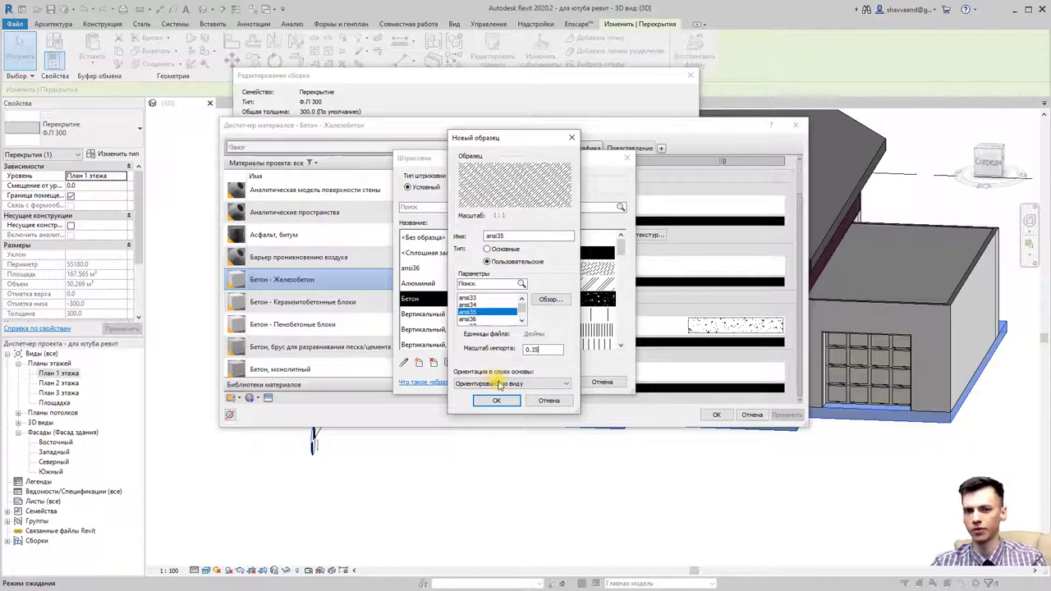
Apply ansi35 as the cut hatch and close the material, assembly and type dialogs
click(504, 401)
click(545, 383)
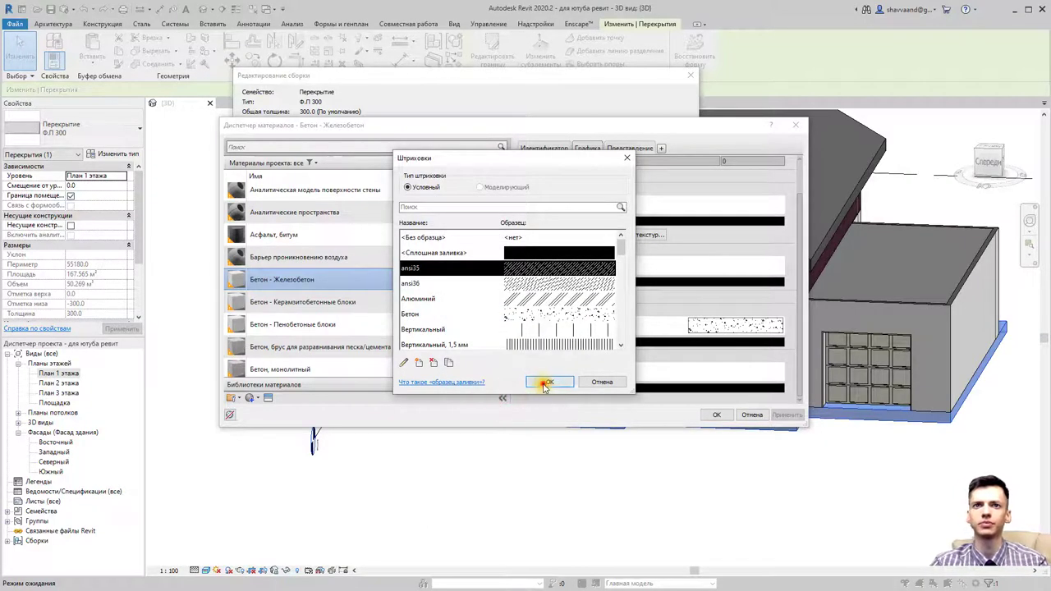
click(711, 414)
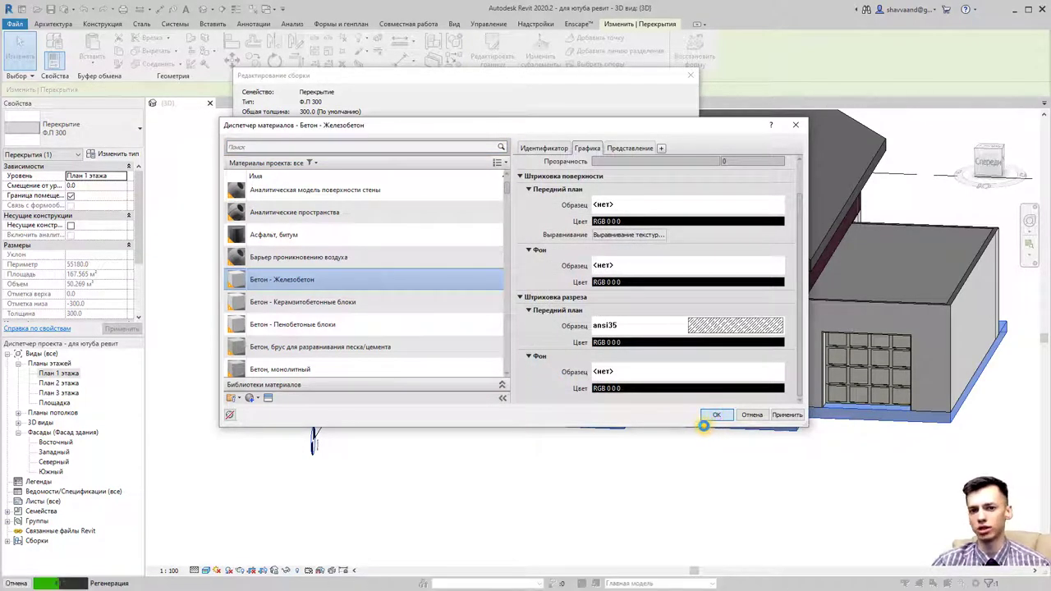
click(556, 380)
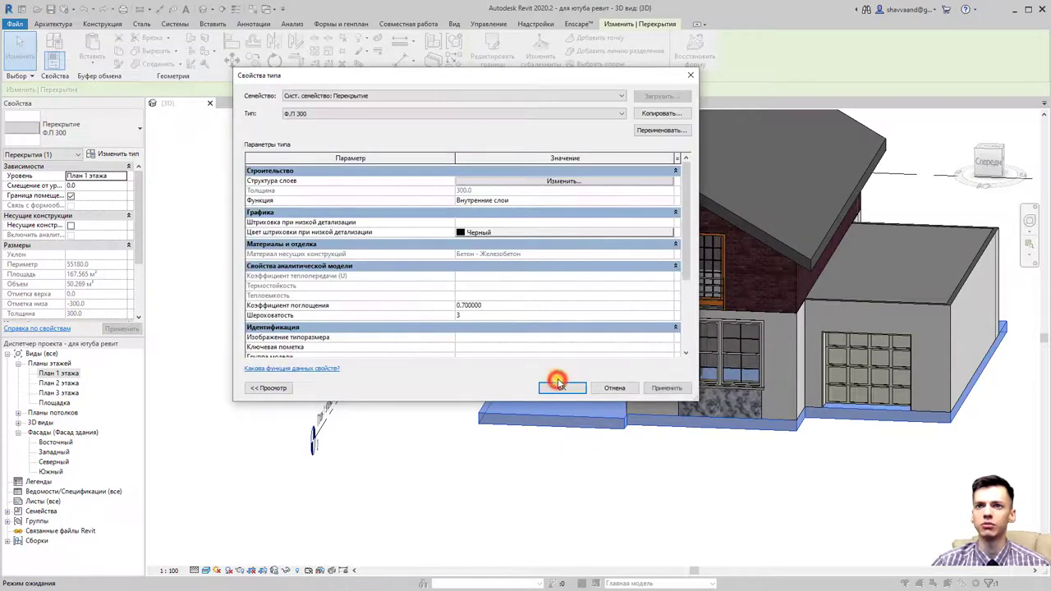
click(555, 381)
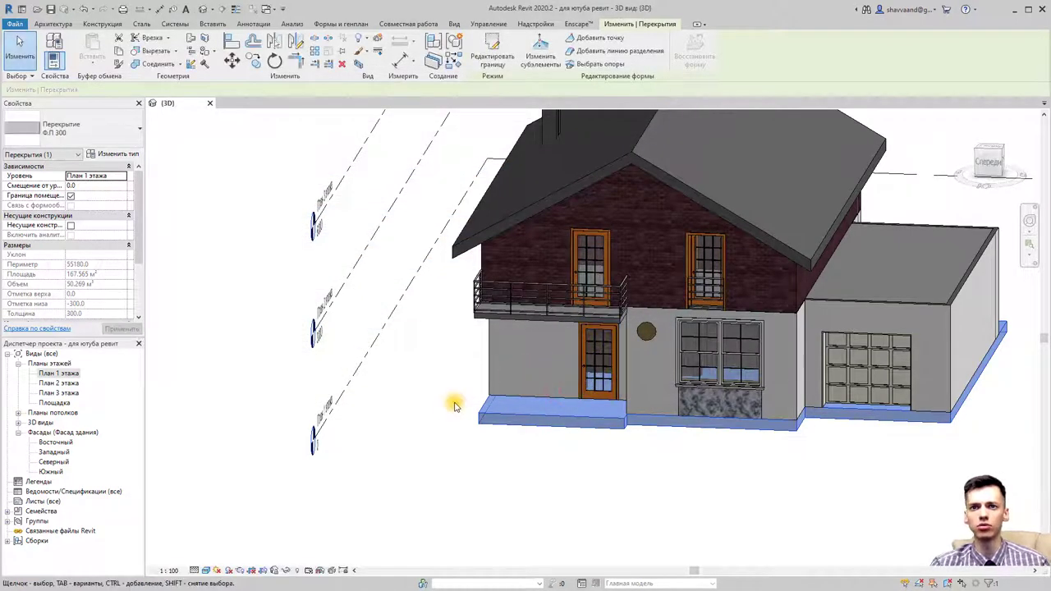
mouse_move(432, 417)
shift+middle_down()
mouse_move(507, 432)
mouse_move(604, 426)
shift+middle_up()
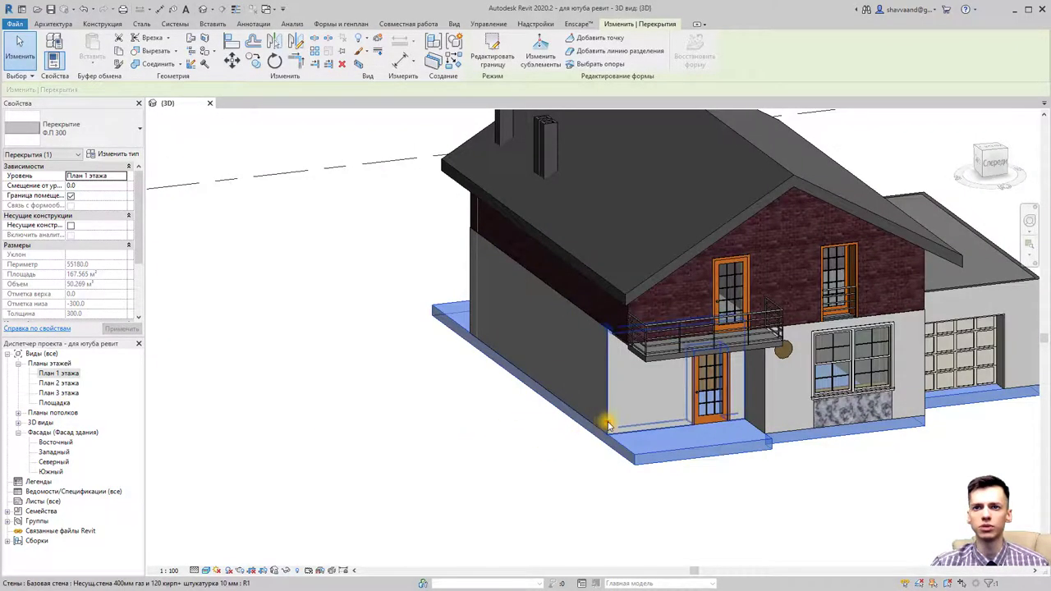
Select the front and left walls and temporarily isolate them in the 3D view
click(605, 427)
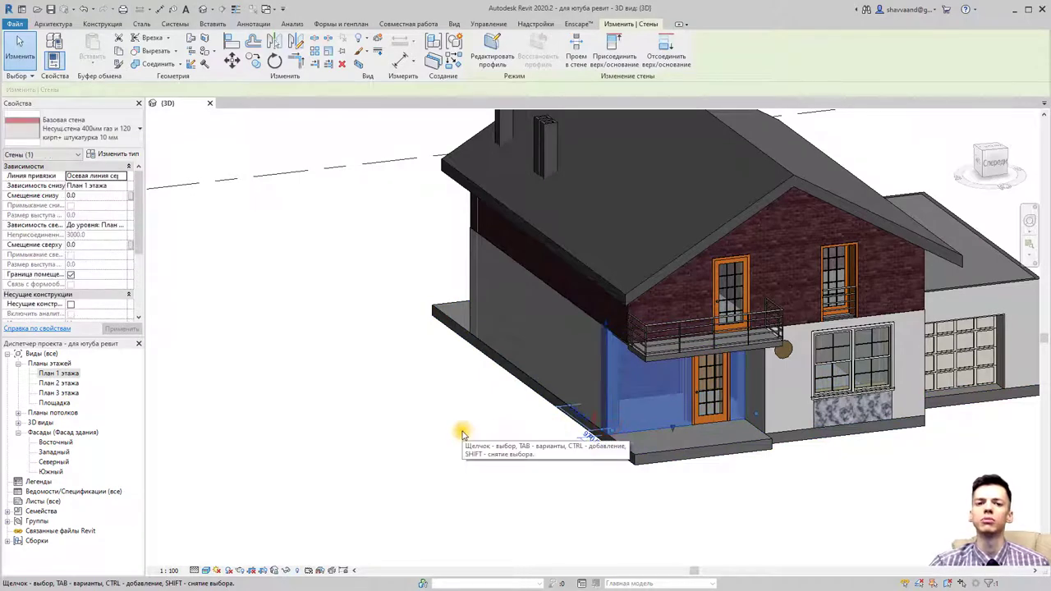
ctrl+click(561, 399)
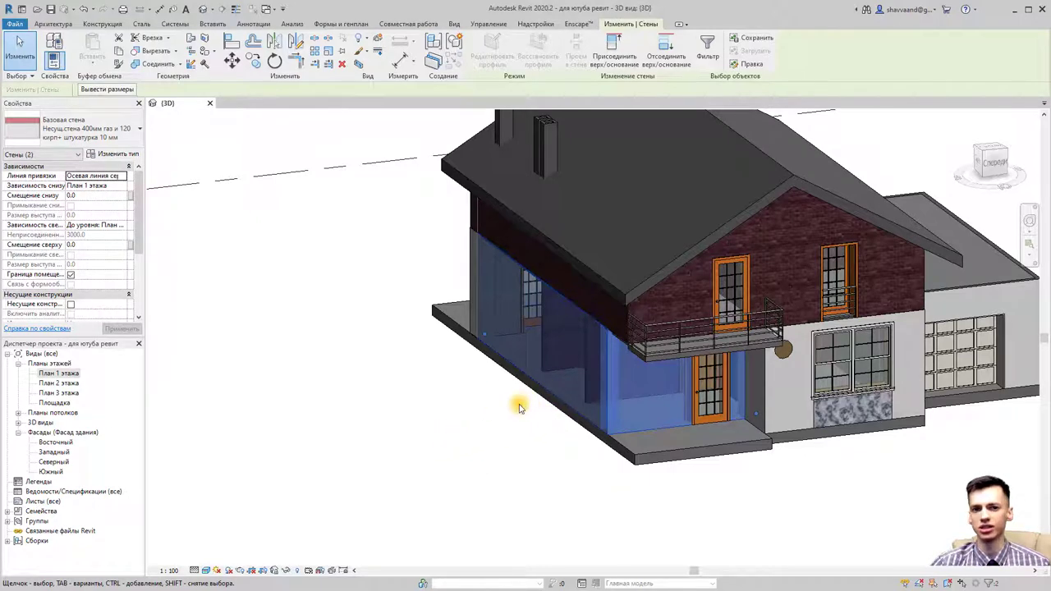
click(287, 570)
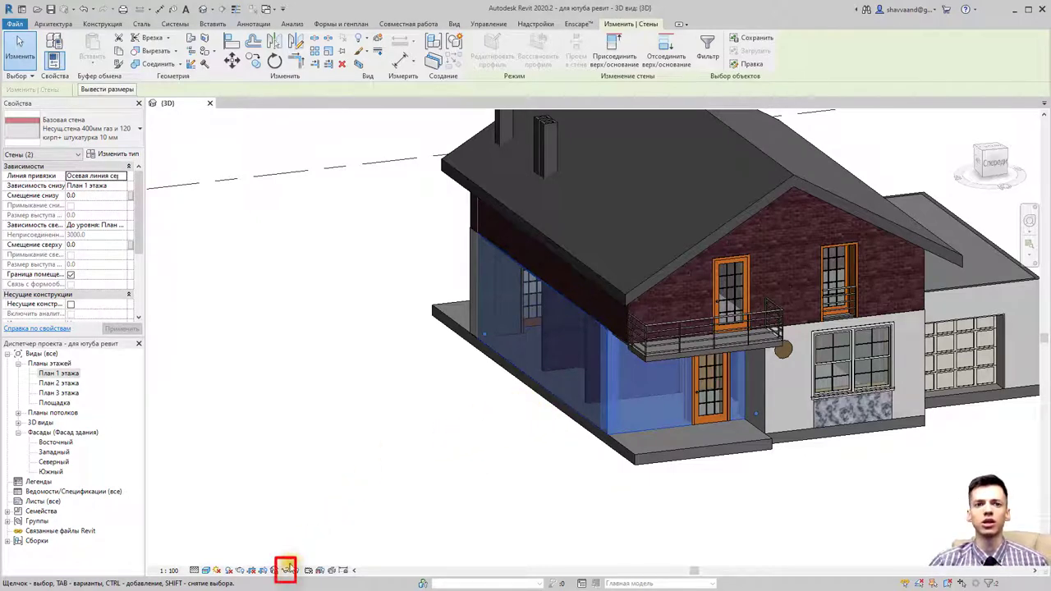
click(310, 532)
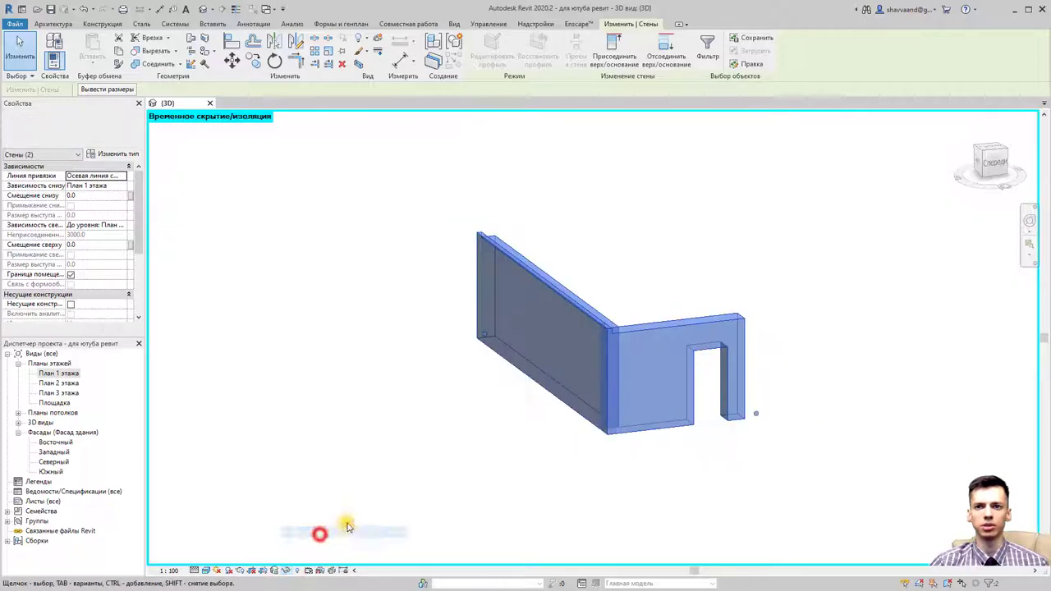
mouse_move(523, 444)
shift+middle_down()
mouse_move(429, 481)
mouse_move(580, 510)
shift+middle_up()
click(430, 481)
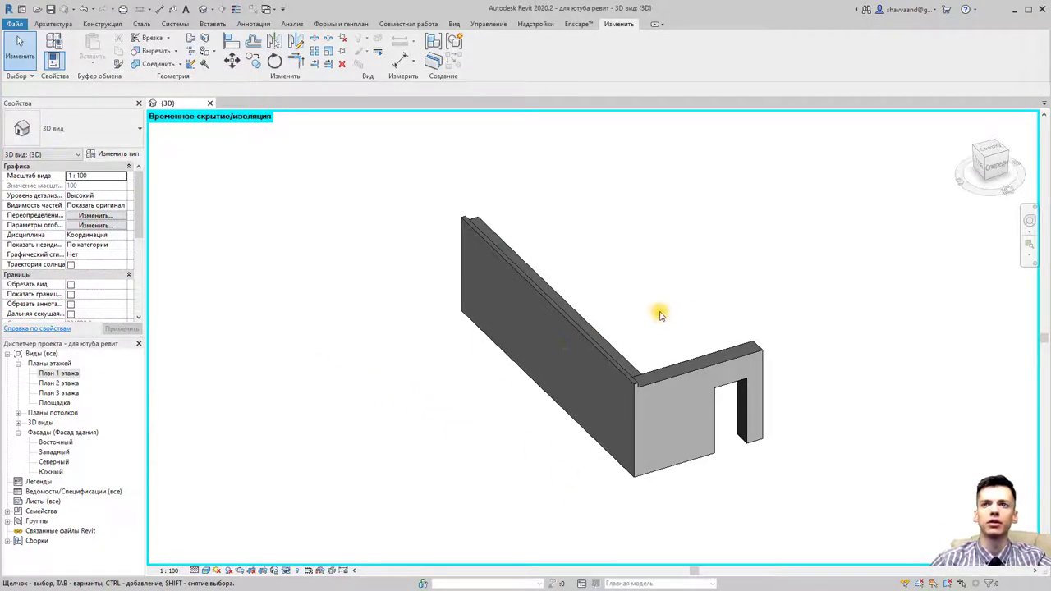
Start a Model In-Place element in the Generic Models (Обобщенные модели) category
click(56, 23)
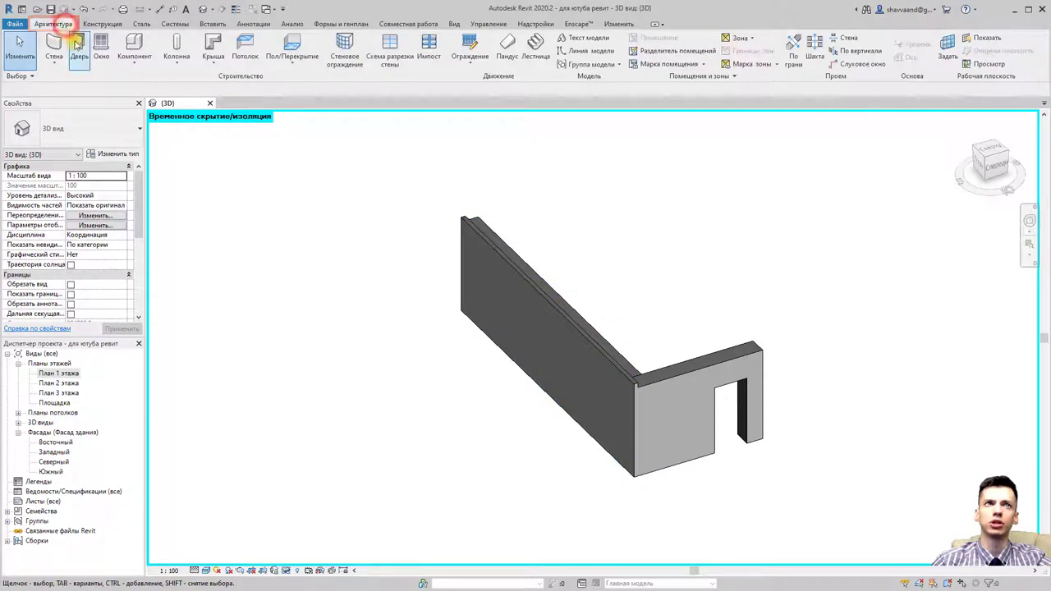
click(138, 66)
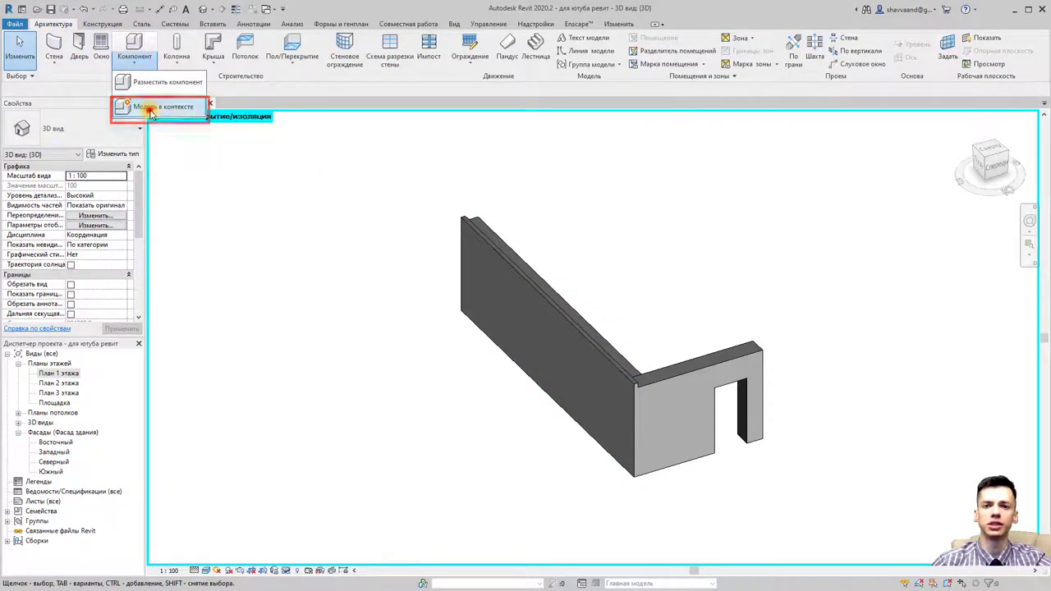
click(151, 110)
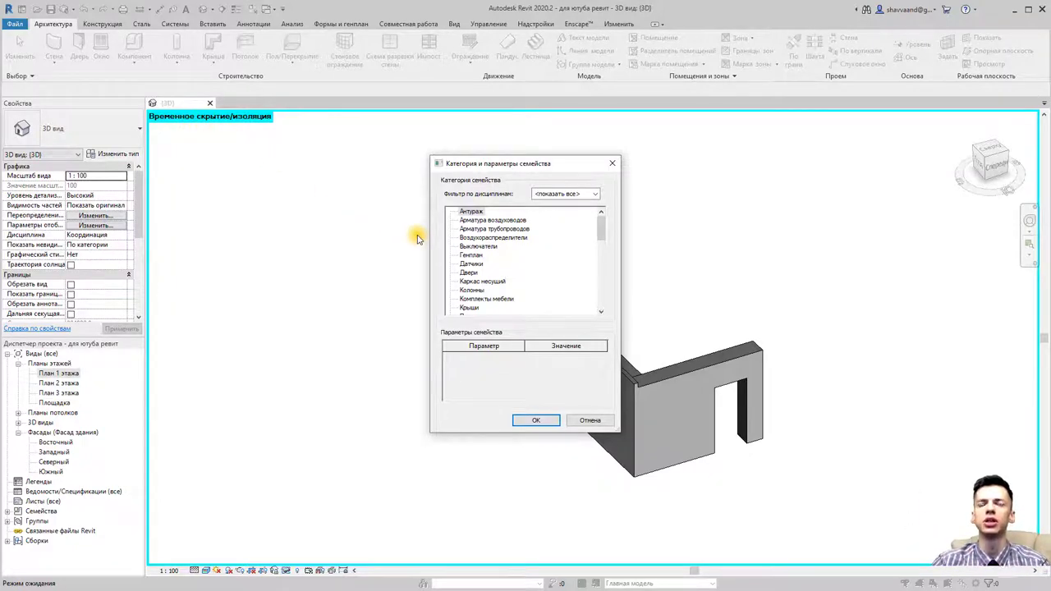
scroll(471, 260, down, 1)
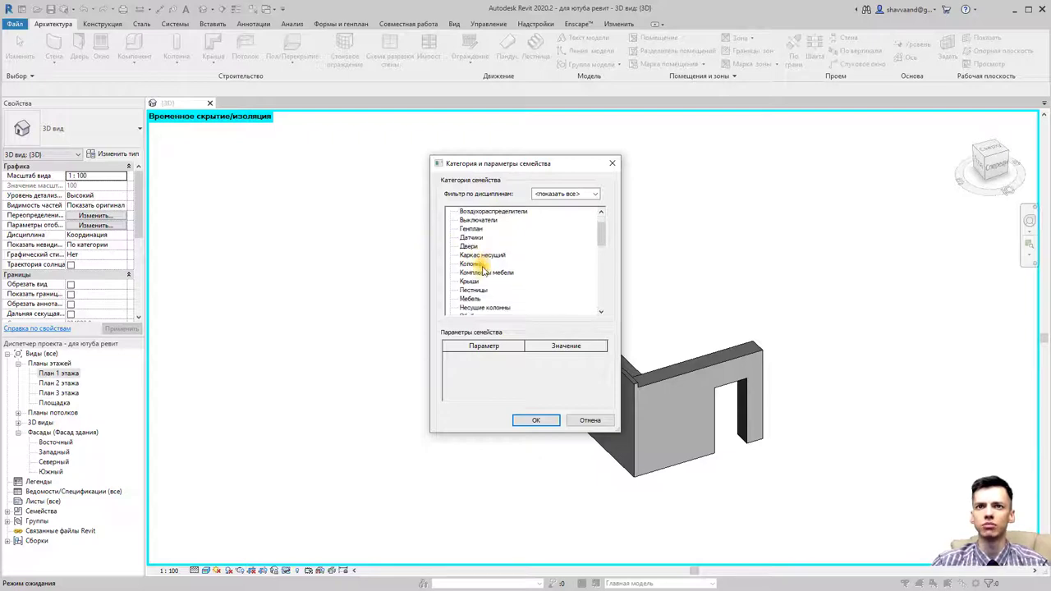
scroll(481, 275, down, 2)
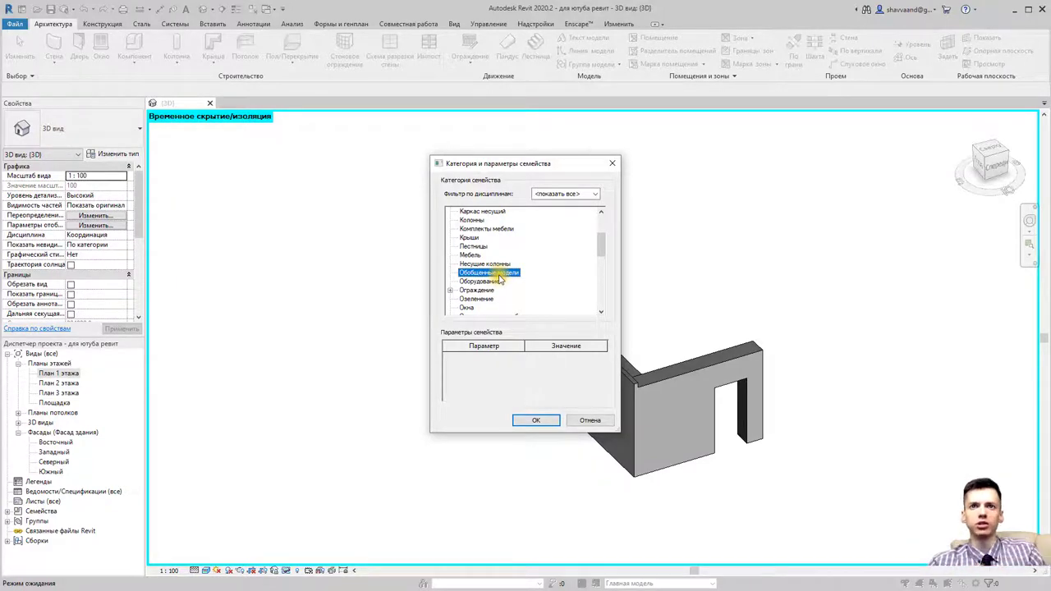
click(535, 421)
text(руст)
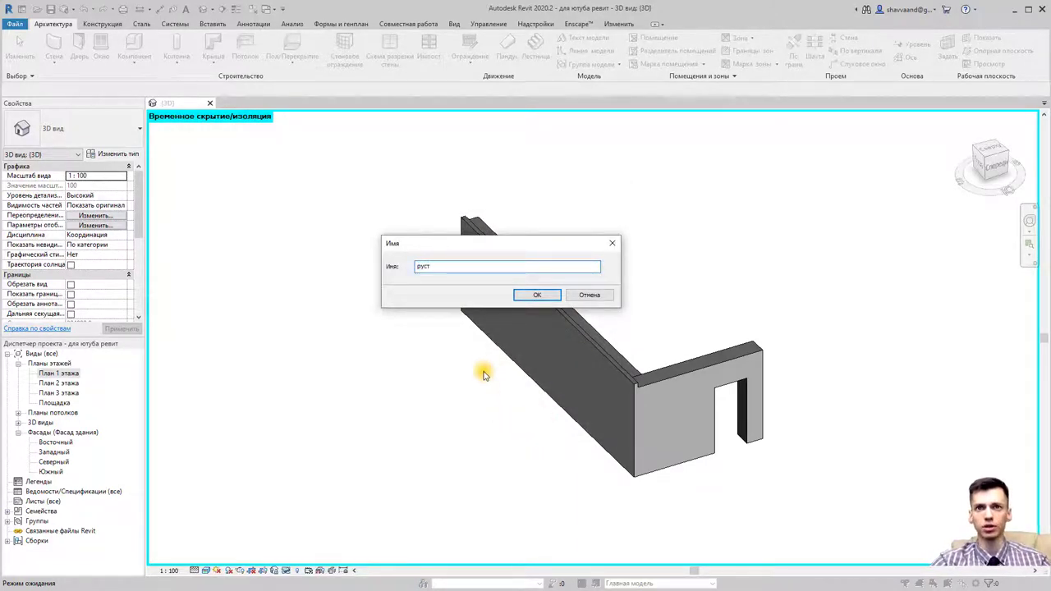
Accept the name руст and show the current work plane beside the walls
click(538, 294)
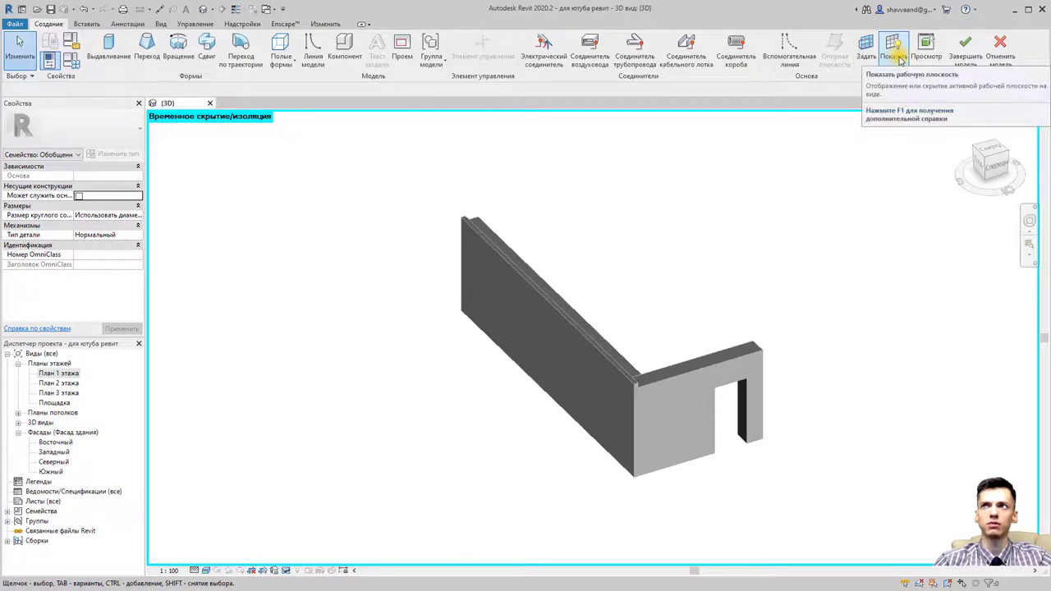
click(895, 56)
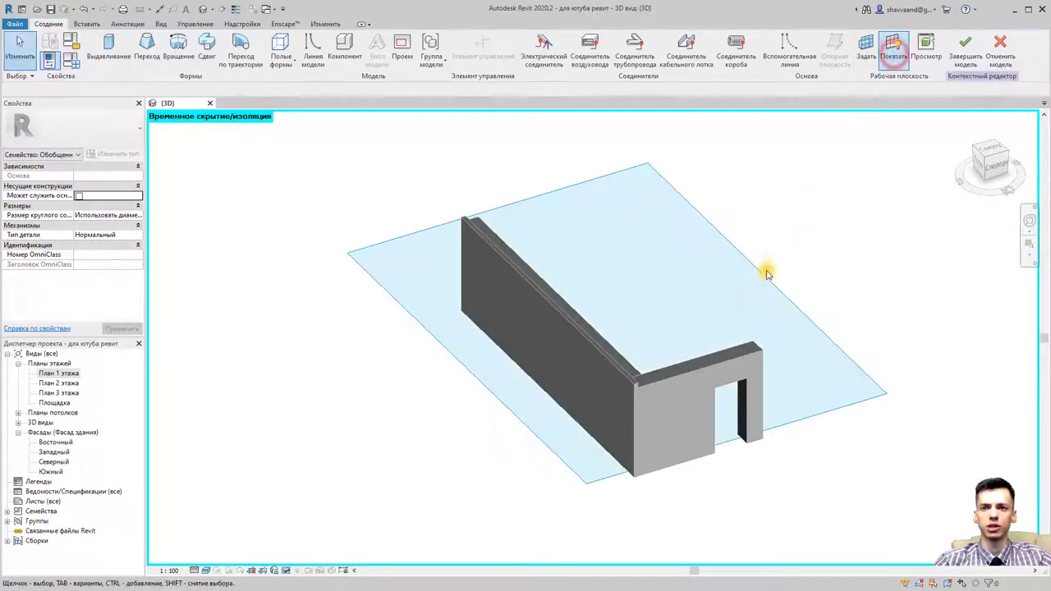
mouse_move(730, 312)
shift+middle_down()
mouse_move(707, 341)
mouse_move(777, 223)
mouse_move(634, 399)
mouse_move(622, 429)
shift+middle_up()
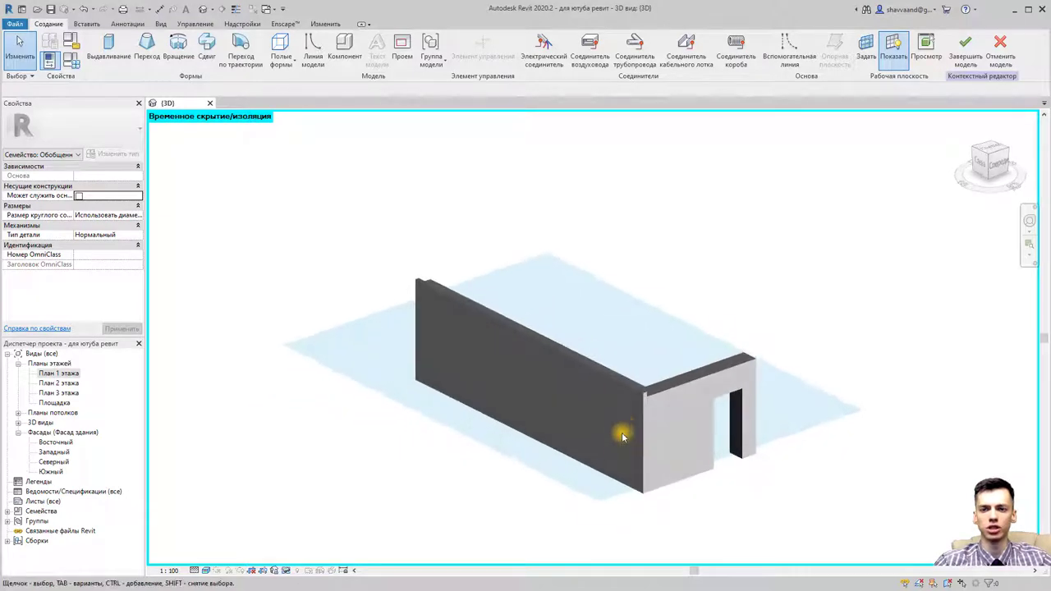
click(609, 496)
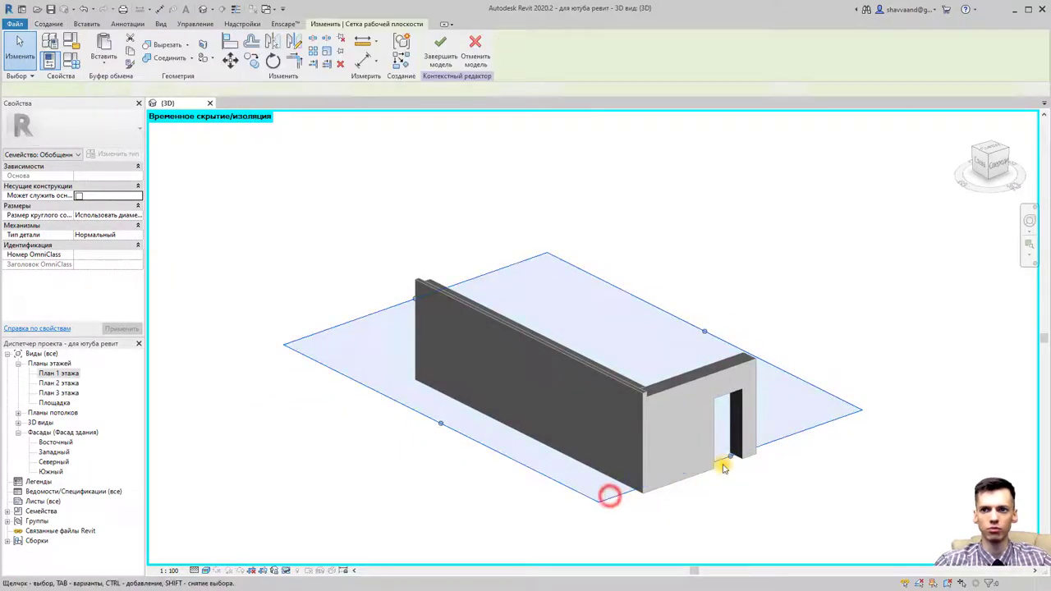
click(730, 458)
mouse_move(502, 275)
shift+middle_down()
mouse_move(469, 304)
mouse_move(458, 376)
mouse_move(511, 301)
mouse_move(525, 416)
mouse_move(573, 340)
mouse_move(633, 307)
mouse_move(695, 375)
mouse_move(617, 396)
mouse_move(550, 315)
mouse_move(519, 356)
mouse_move(501, 465)
mouse_move(485, 476)
mouse_move(441, 380)
shift+middle_up()
click(528, 424)
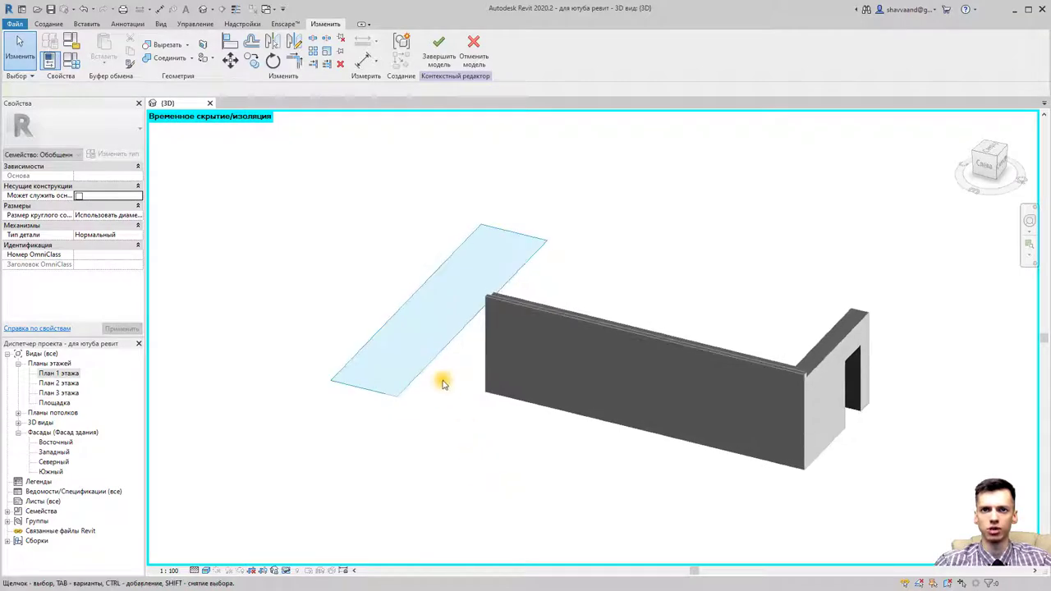
Resize the work plane by dragging its side and bottom edges around the walls
click(433, 359)
mouse_move(474, 326)
mouse_down()
mouse_move(868, 434)
mouse_move(868, 444)
mouse_up()
click(866, 497)
shift+middle_drag(866, 503, 694, 460)
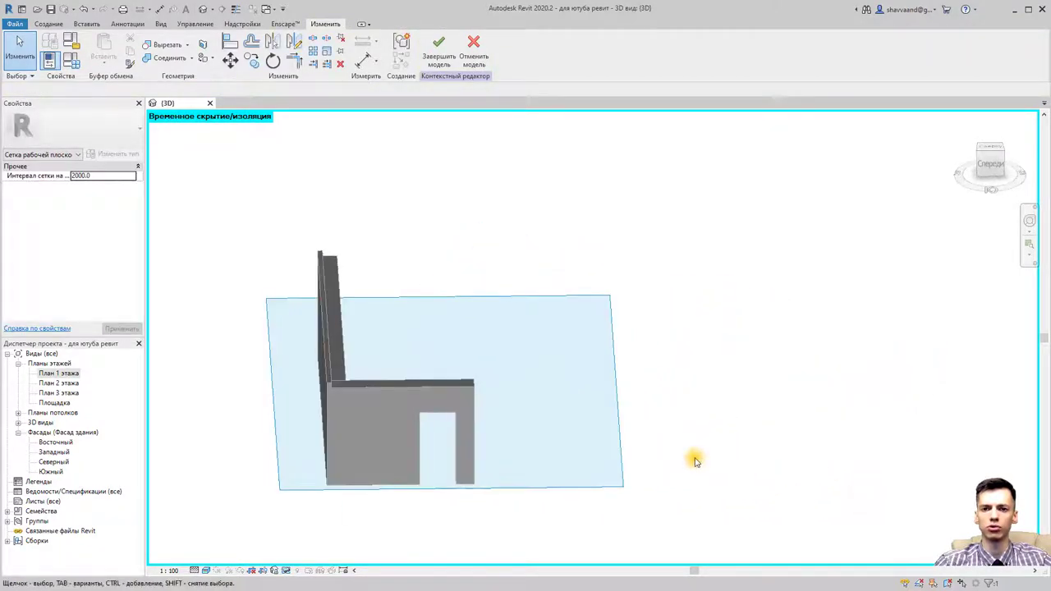
click(549, 487)
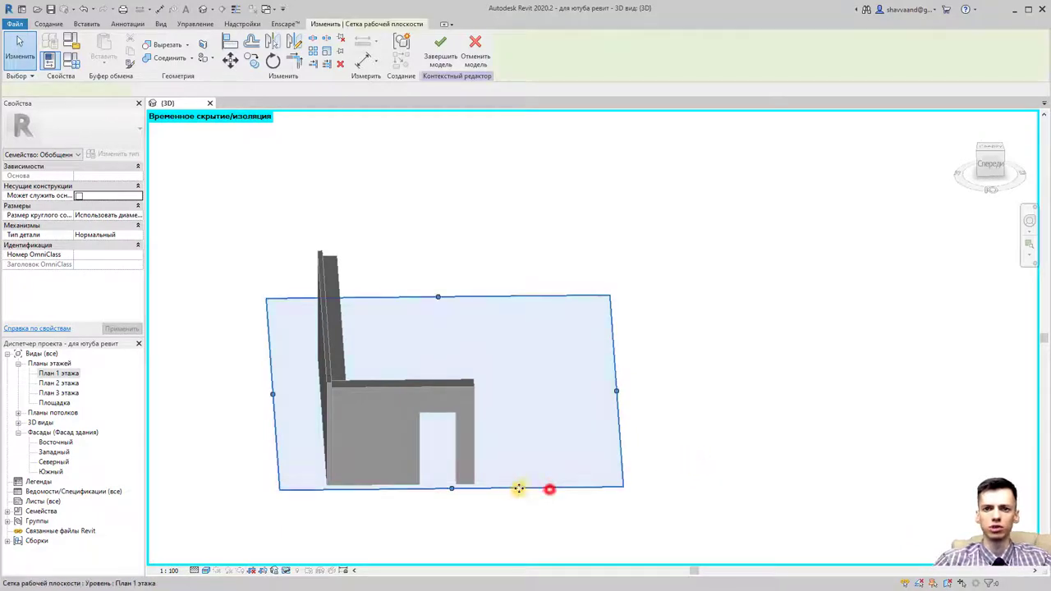
drag(456, 490, 453, 322)
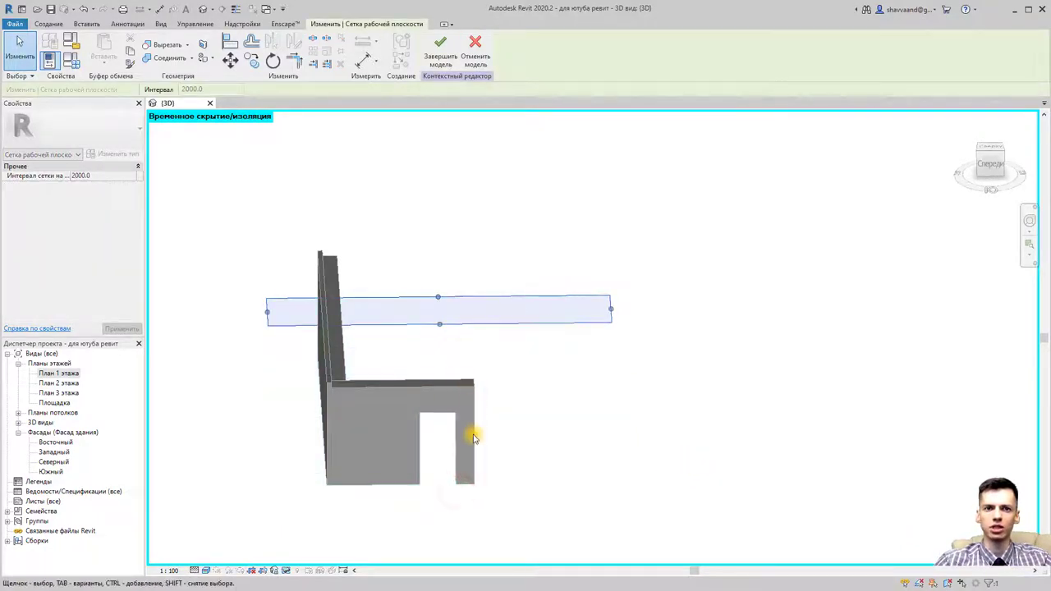
mouse_move(381, 528)
shift+middle_down()
mouse_move(500, 495)
mouse_move(491, 468)
shift+middle_up()
click(491, 470)
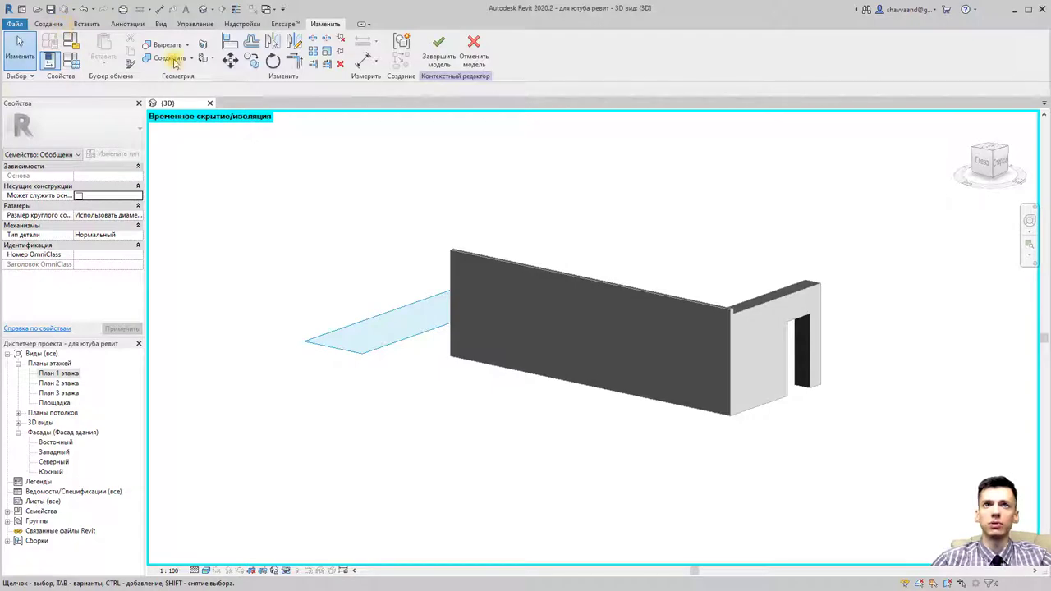
Set the work plane to level Уровень : План 1 этажа and hide its grid
click(48, 23)
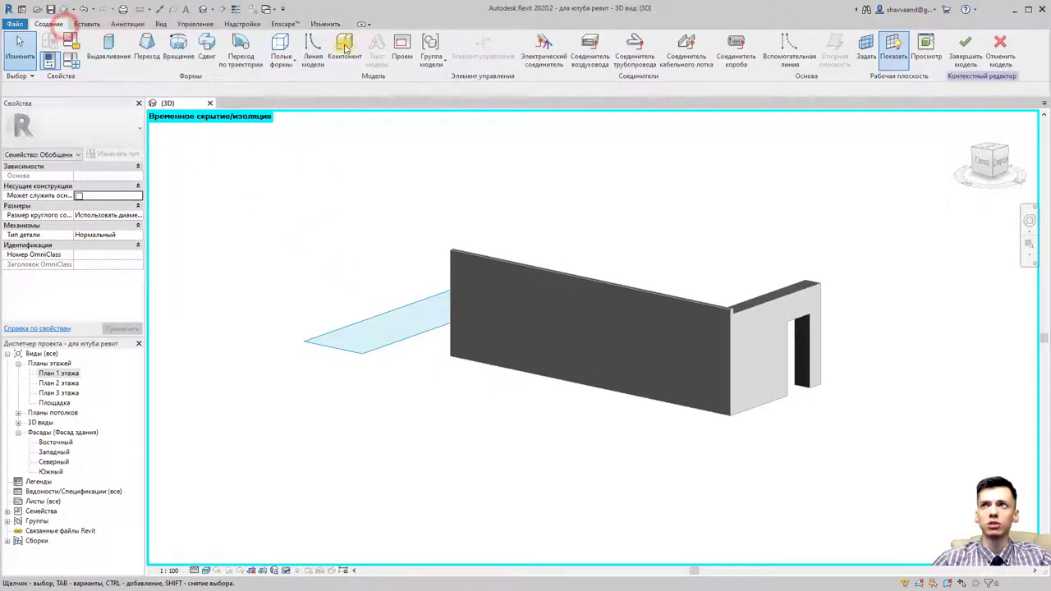
click(867, 58)
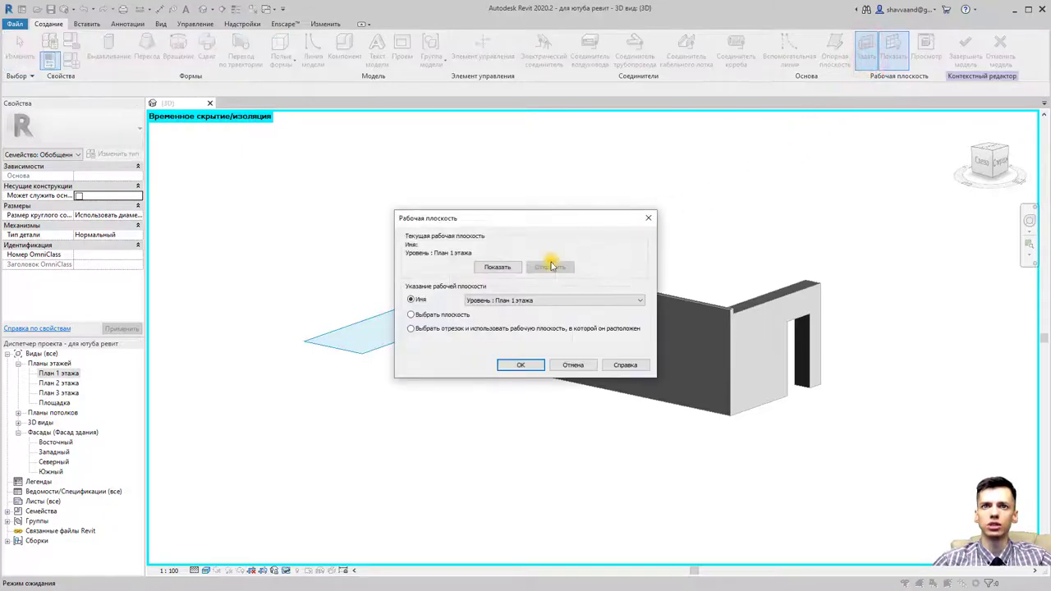
click(505, 302)
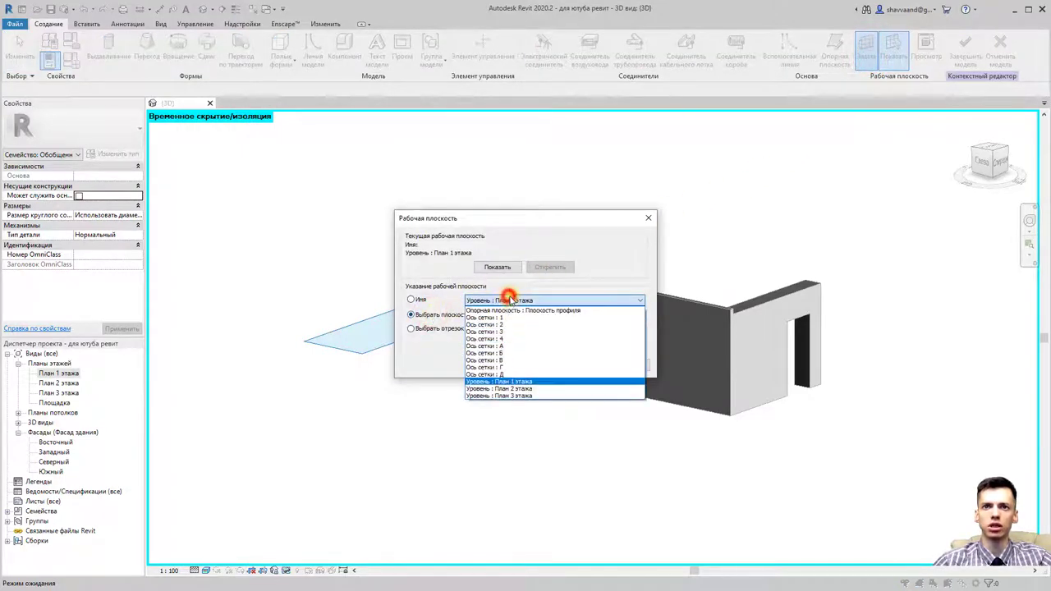
click(509, 382)
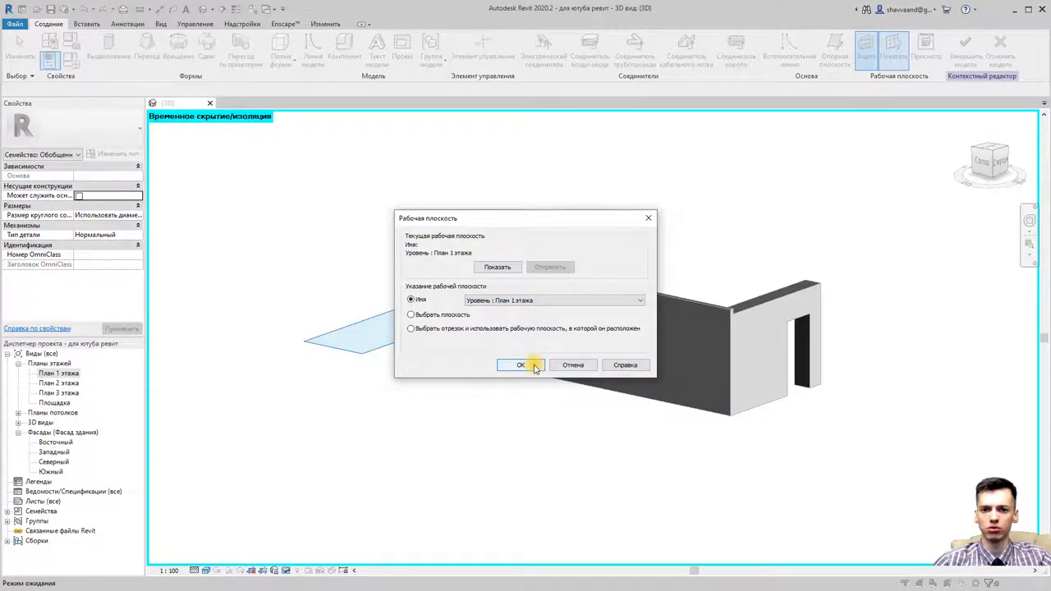
click(522, 365)
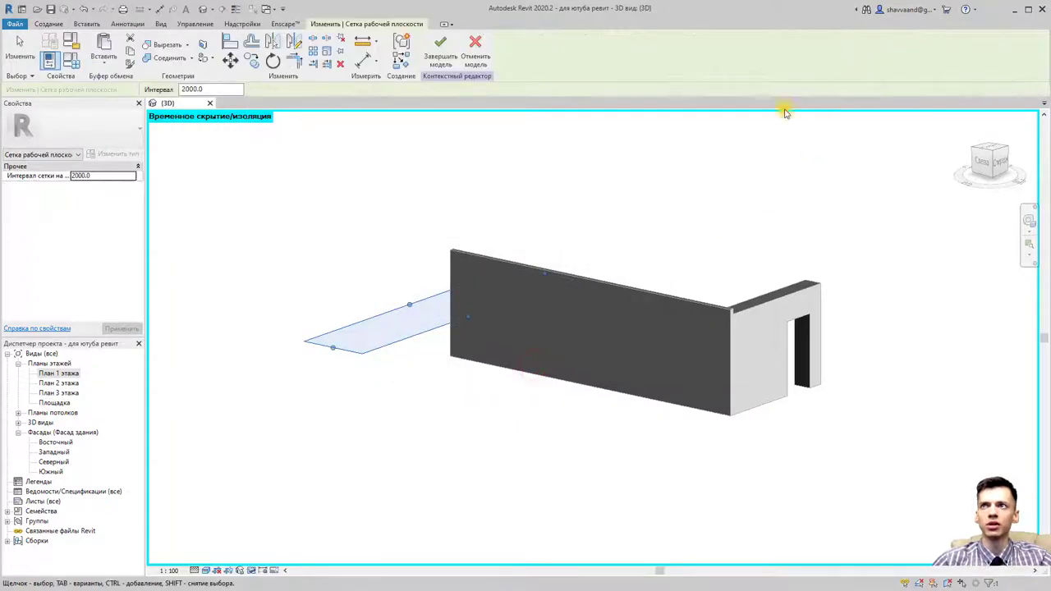
click(48, 24)
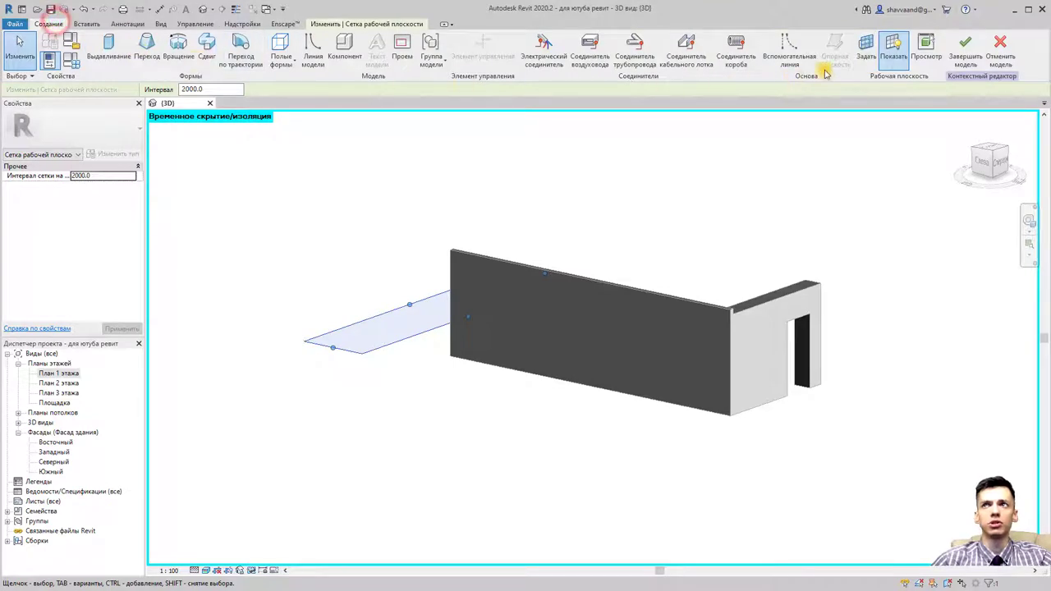
click(894, 62)
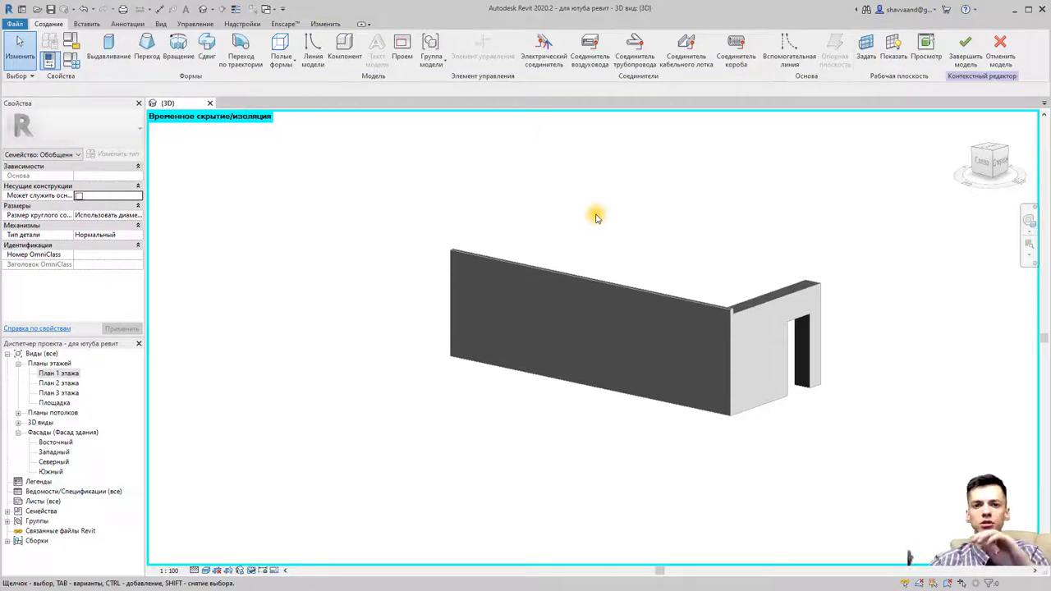
Use the ViewCube's top face to look straight down on the two isolated corner walls
click(992, 151)
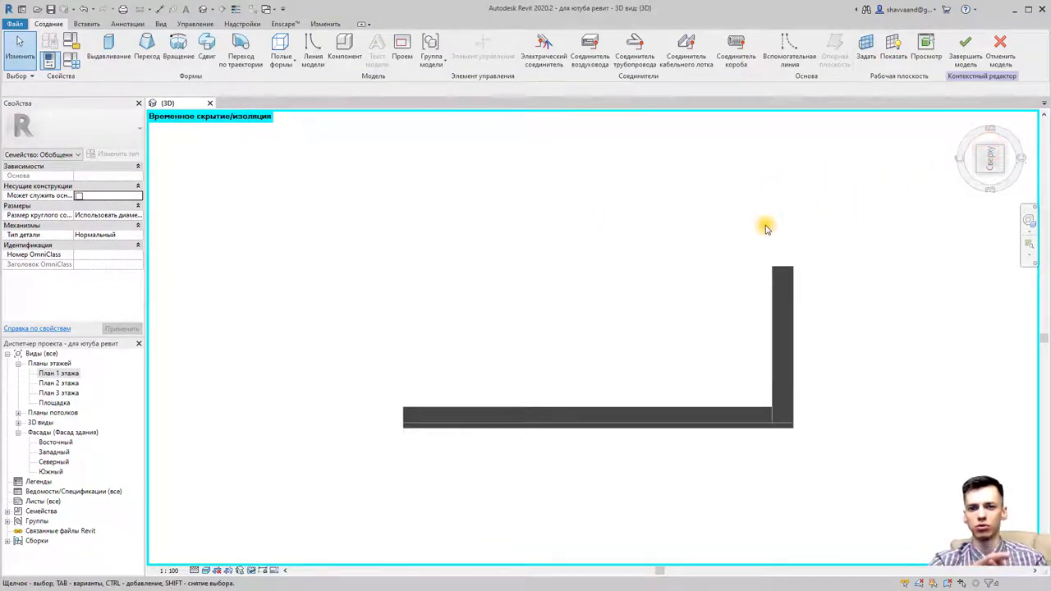
shift+middle_drag(757, 227, 909, 210)
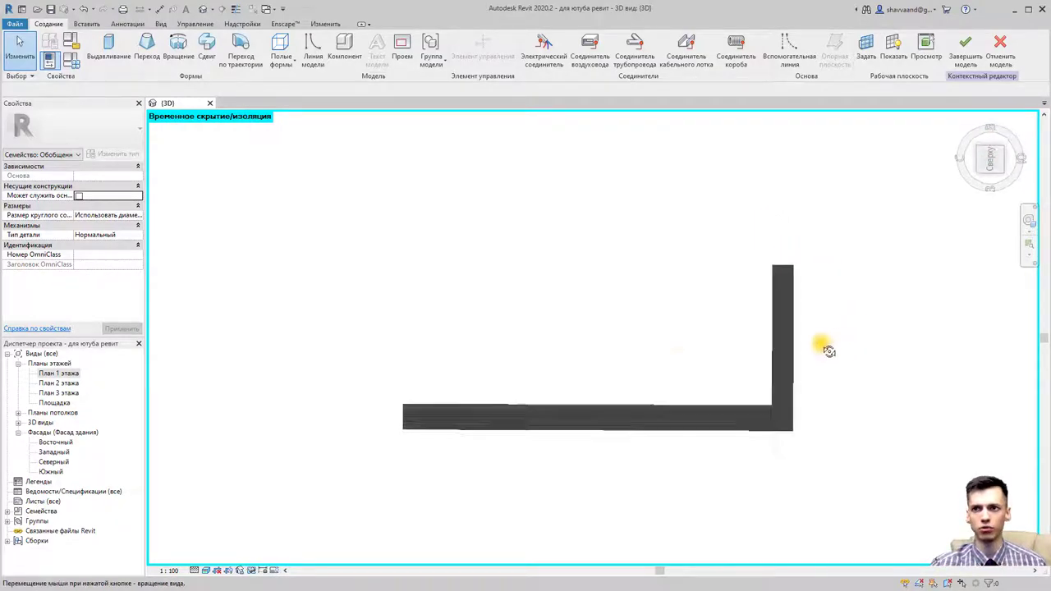
click(989, 156)
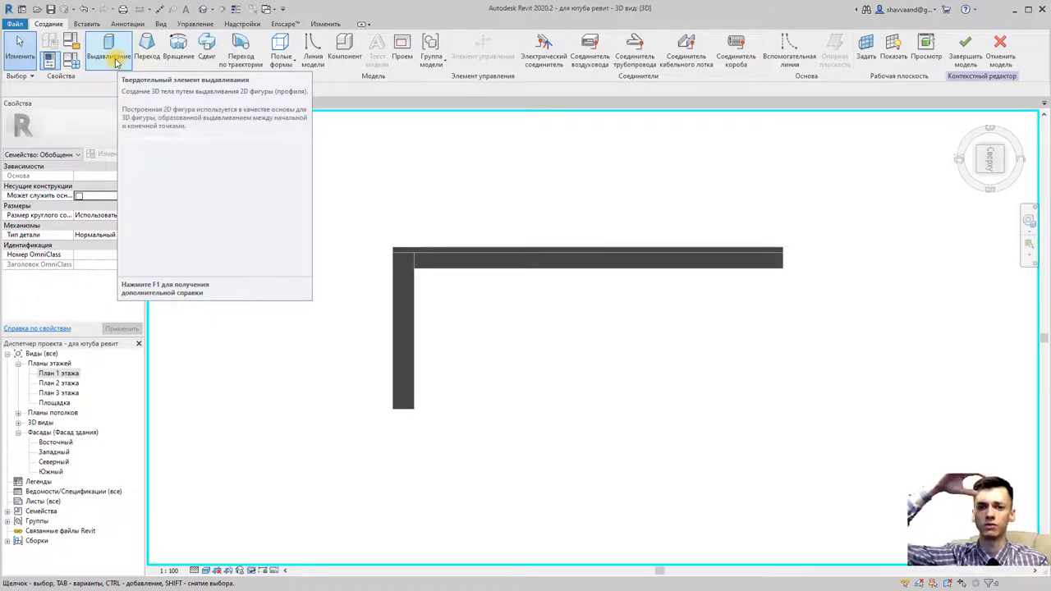
Start a solid extrusion sketch with the Line tool, and switch the view to Каркас wireframe
click(109, 53)
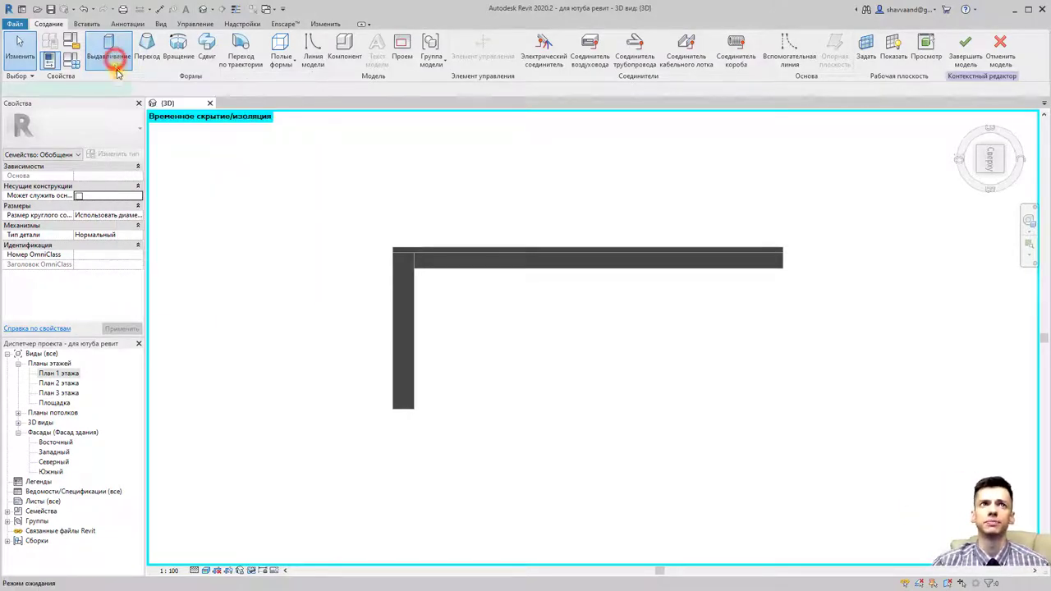
scroll(392, 224, up, 1)
scroll(435, 164, up, 2)
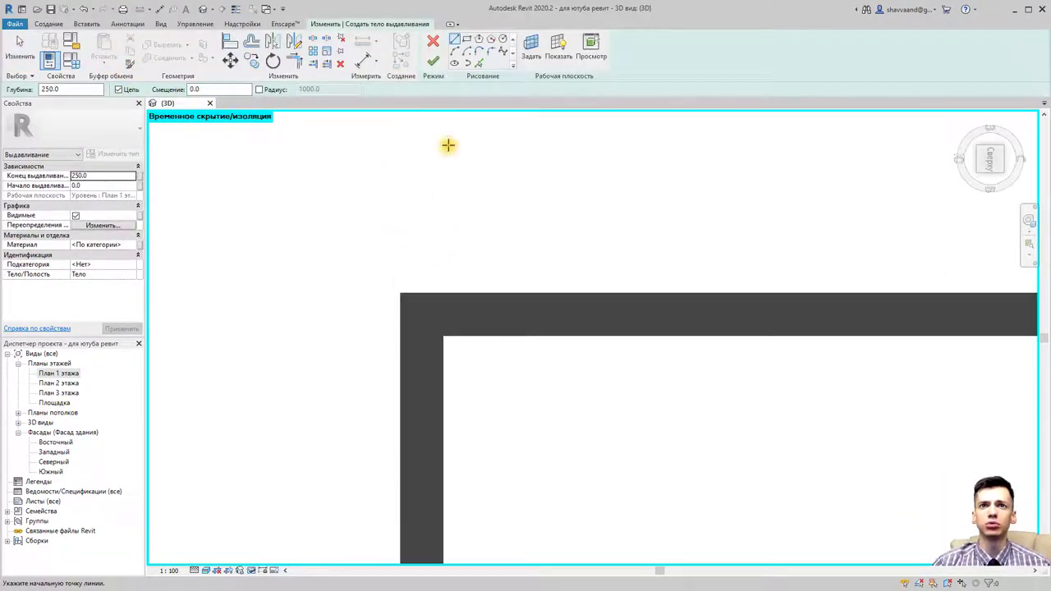
scroll(446, 146, up, 1)
click(456, 41)
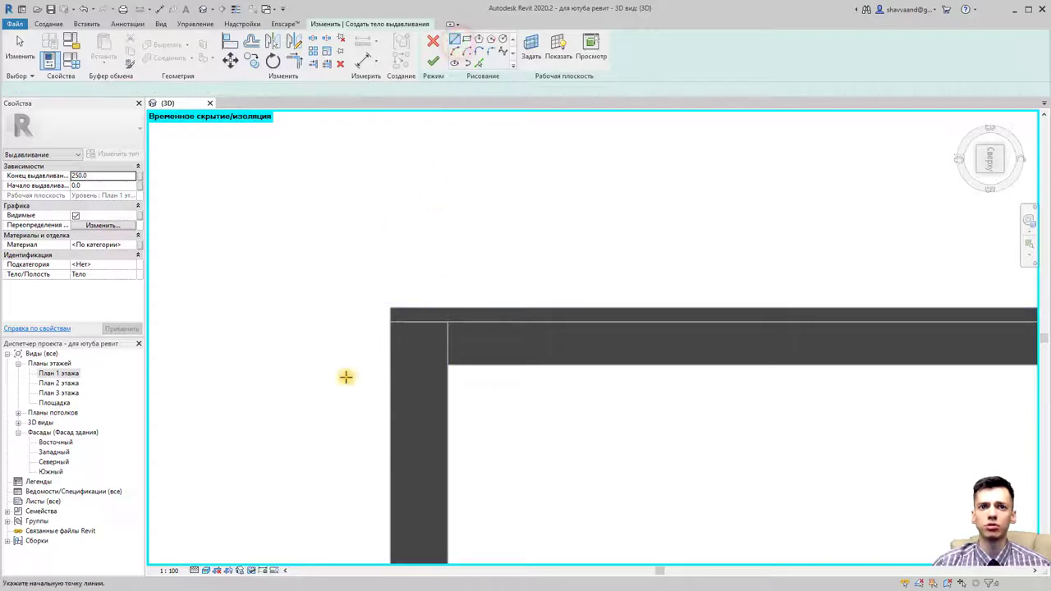
click(216, 567)
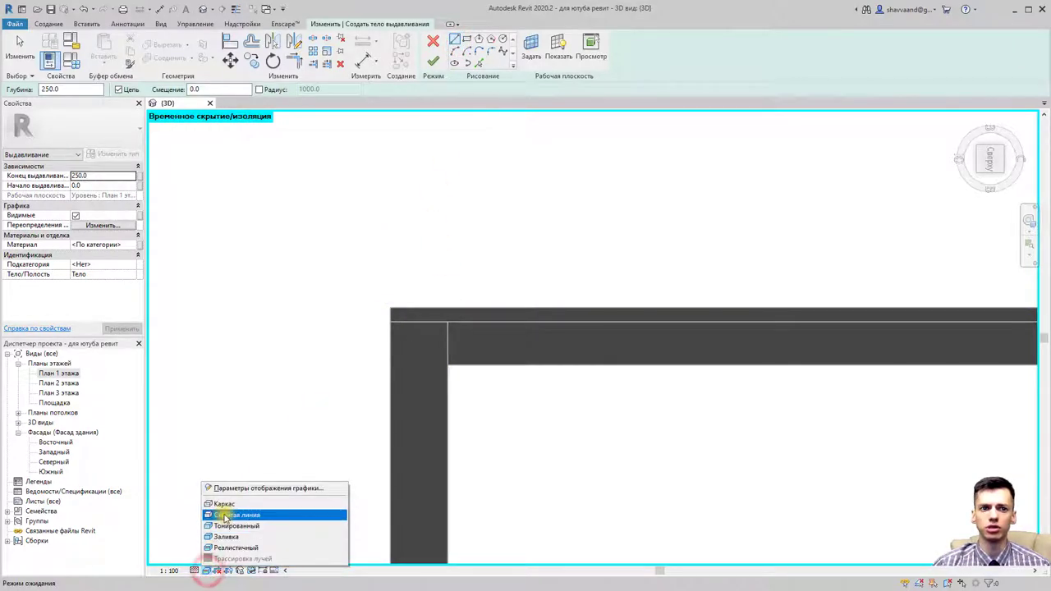
click(225, 515)
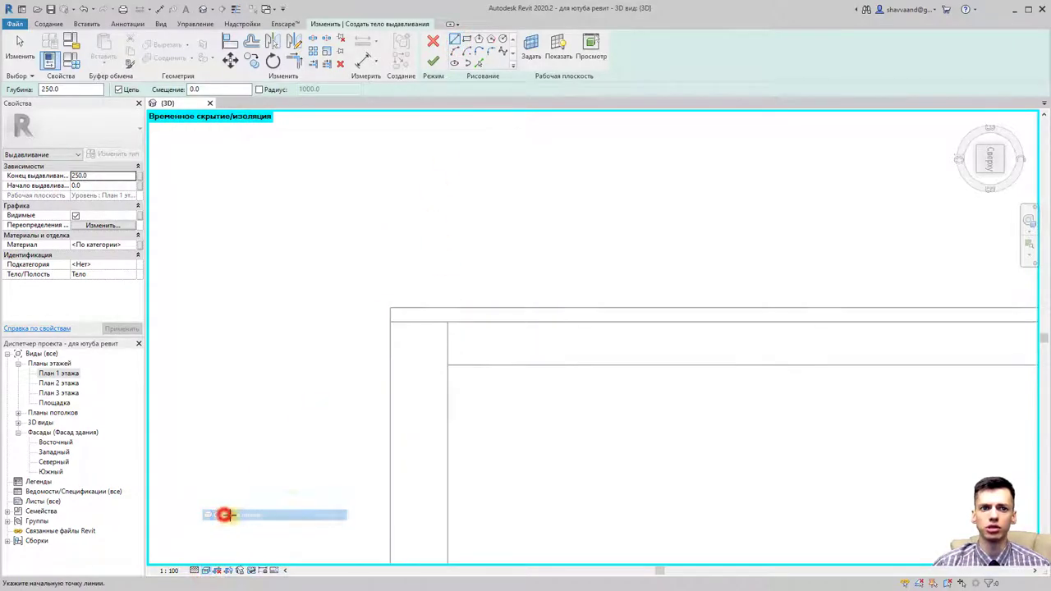
Draw a closed six-segment L-shaped outline around the outer wall corner
click(451, 304)
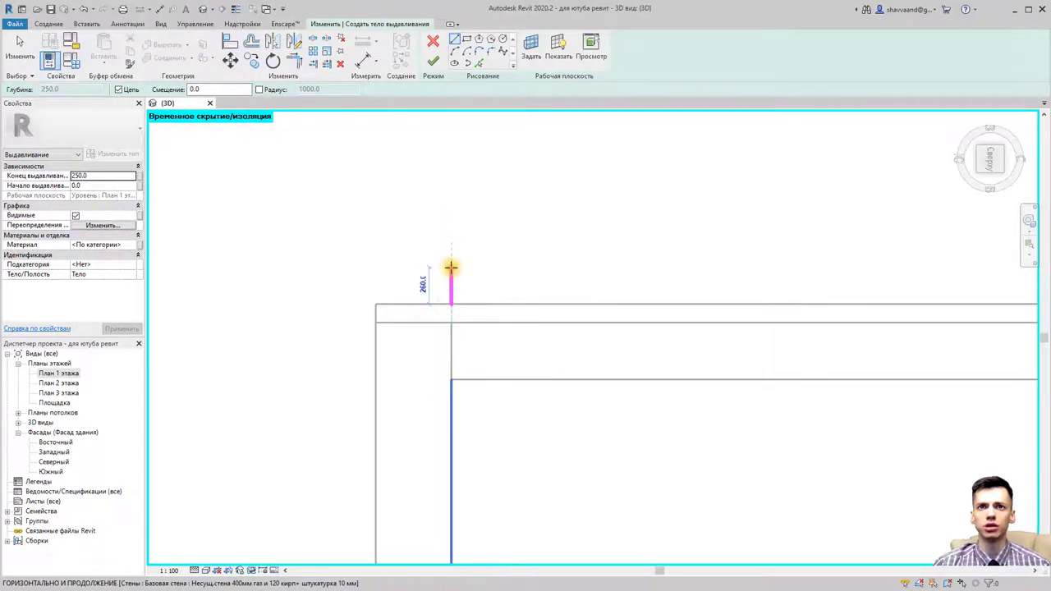
click(451, 267)
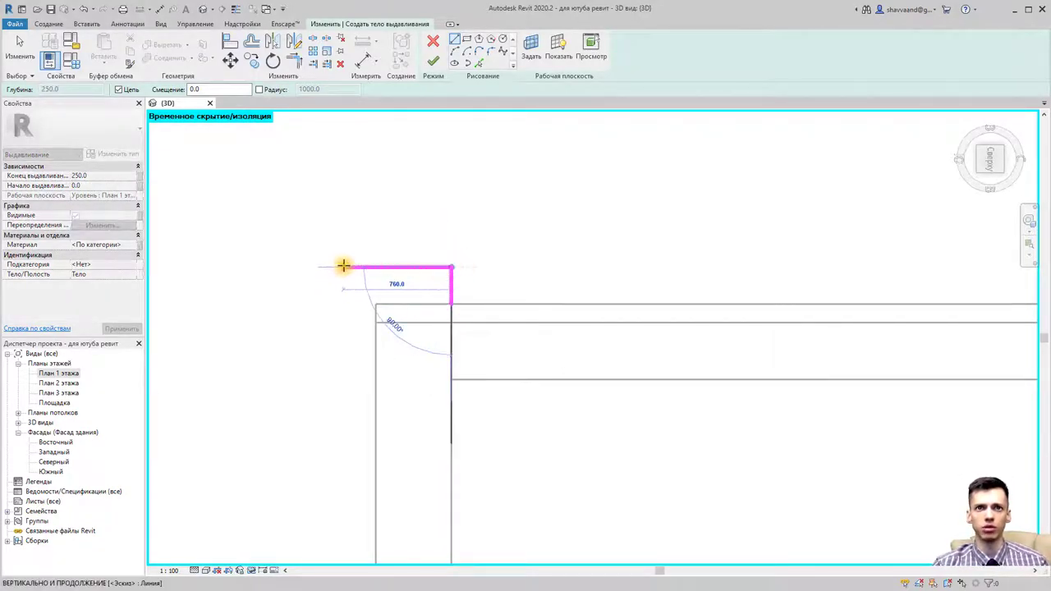
click(343, 266)
click(344, 403)
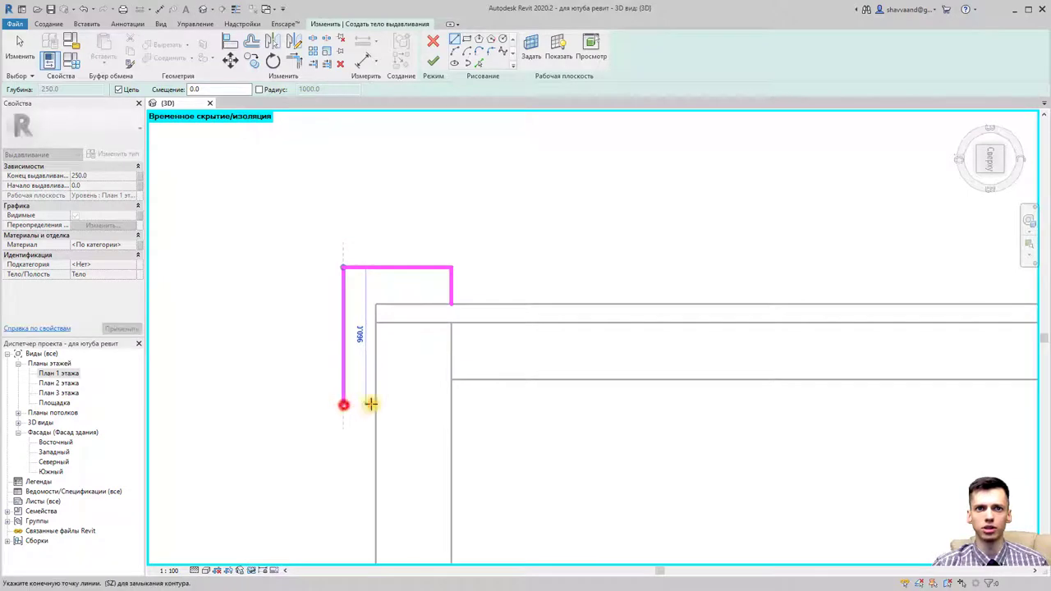
click(376, 403)
click(377, 303)
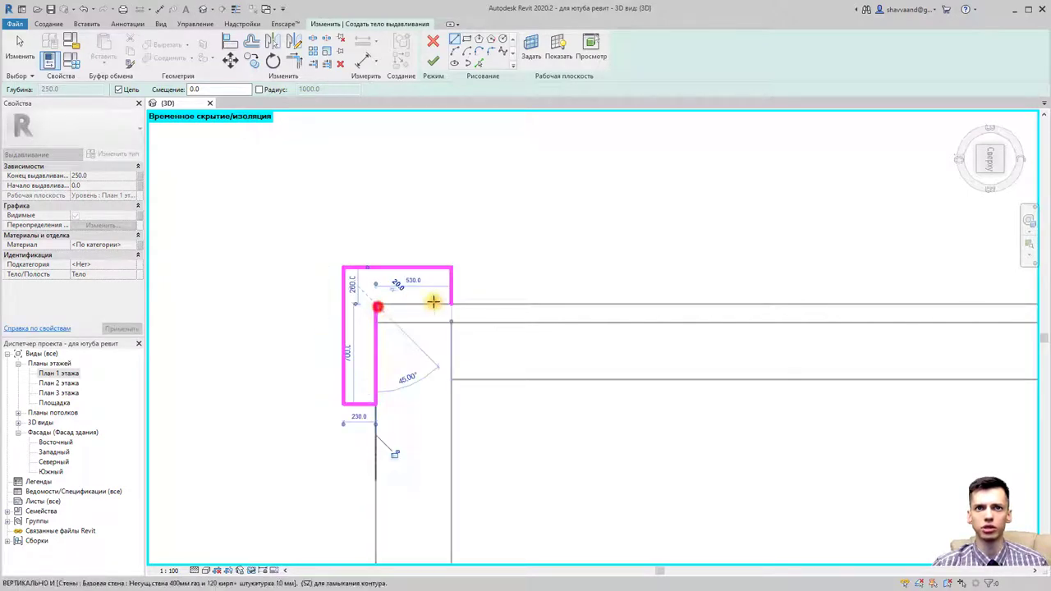
click(450, 303)
key(Escape)
key(Escape)
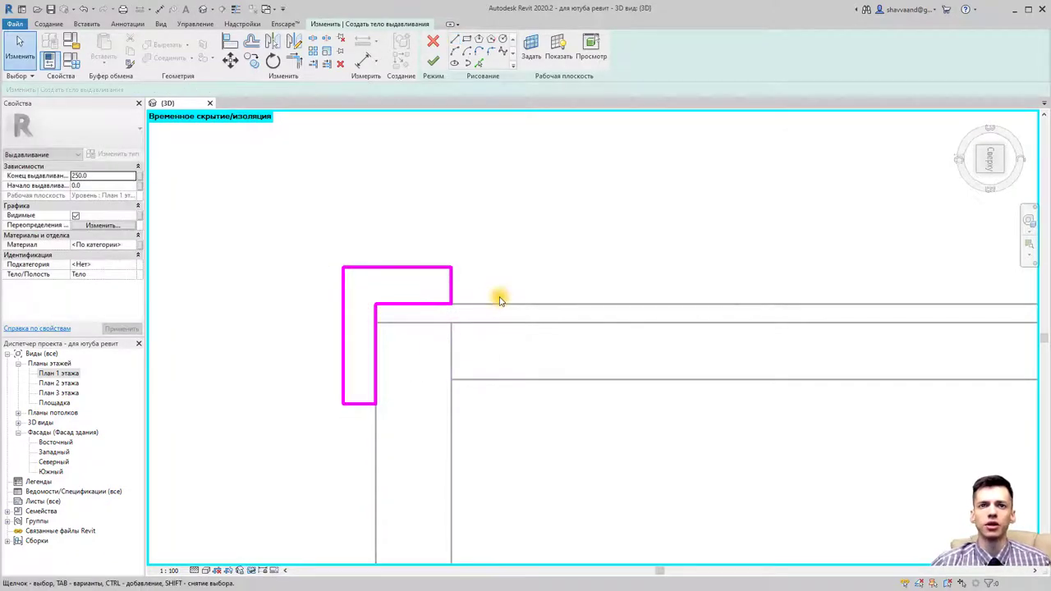
From the top view, change the sketch's 960 overall width to 600
mouse_move(404, 410)
shift+middle_down()
mouse_move(501, 395)
mouse_move(488, 493)
mouse_move(447, 319)
mouse_move(407, 265)
shift+middle_up()
scroll(488, 493, up, 5)
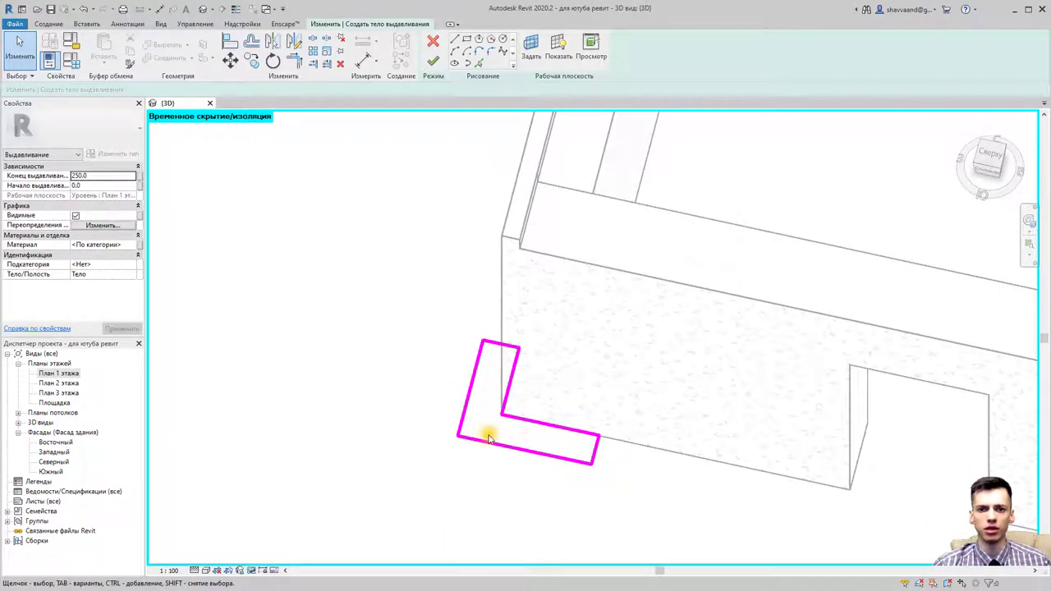
click(990, 156)
mouse_move(600, 327)
middle_down()
mouse_move(514, 481)
mouse_move(511, 298)
middle_up()
scroll(514, 482, up, 2)
scroll(534, 407, up, 2)
click(555, 392)
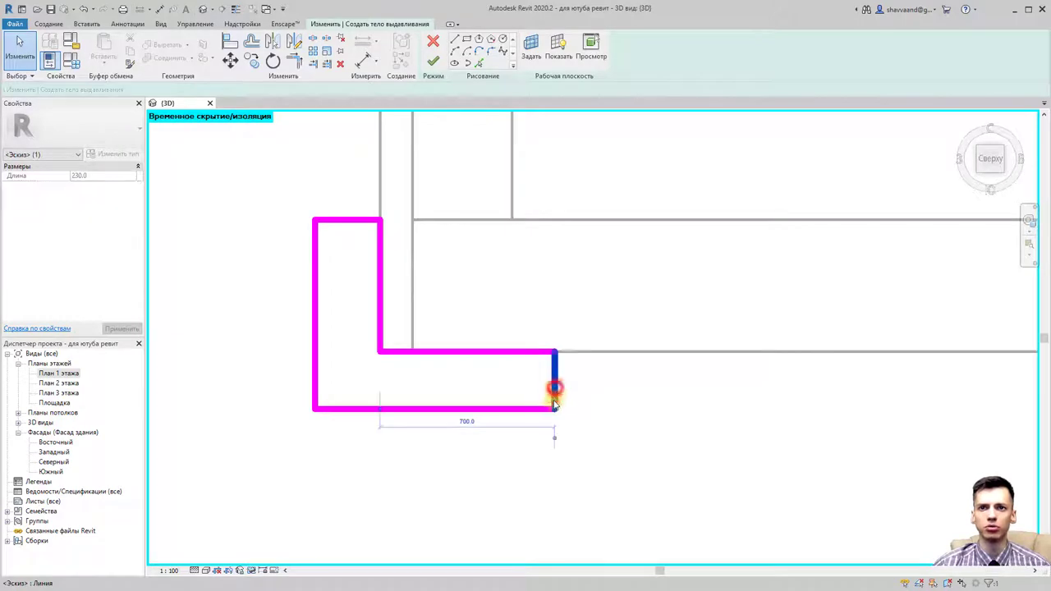
click(464, 424)
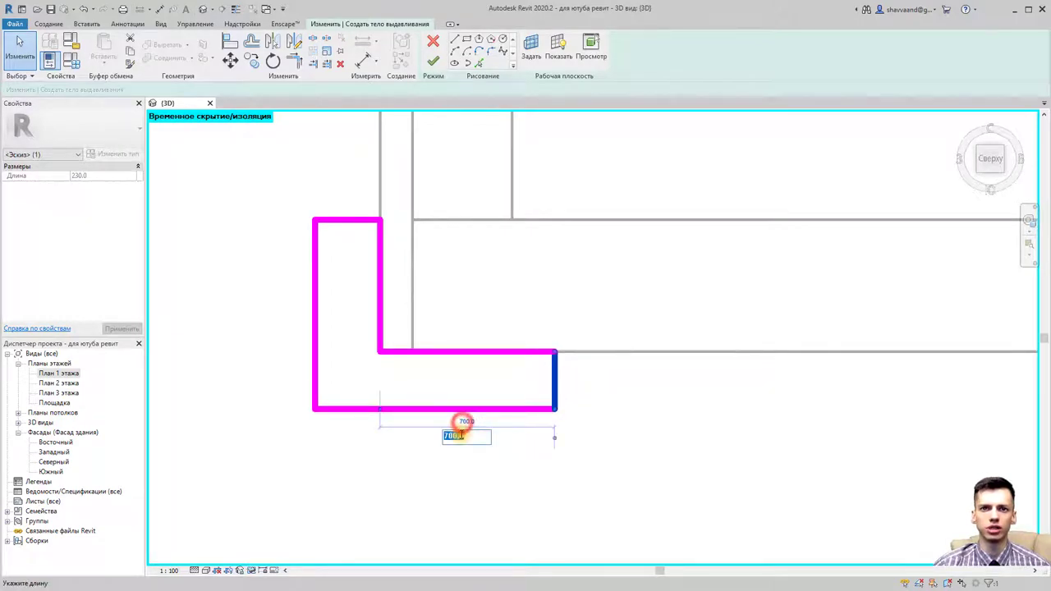
click(364, 453)
drag(380, 411, 315, 408)
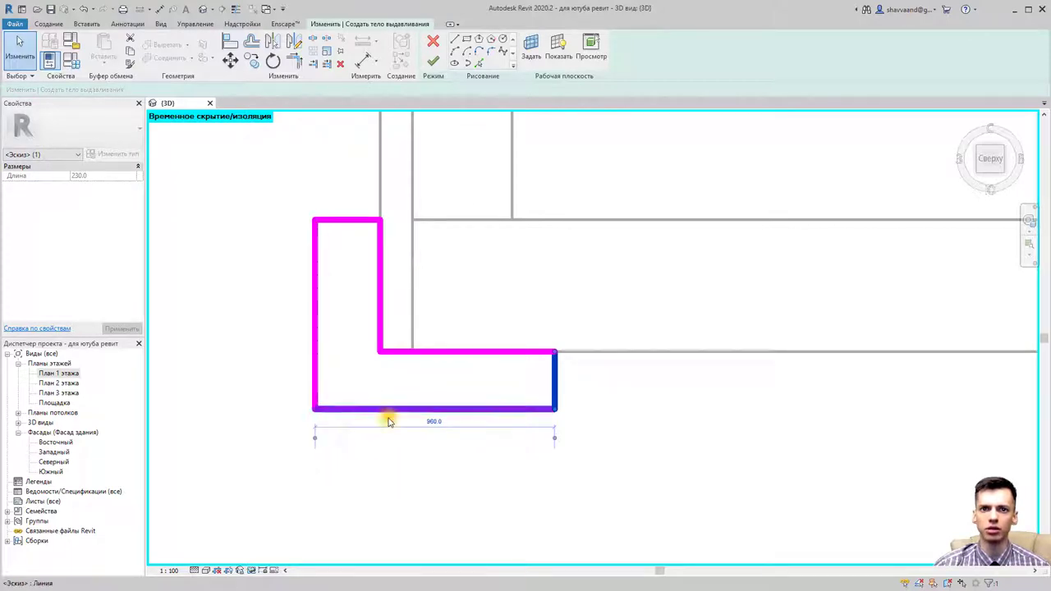
click(434, 421)
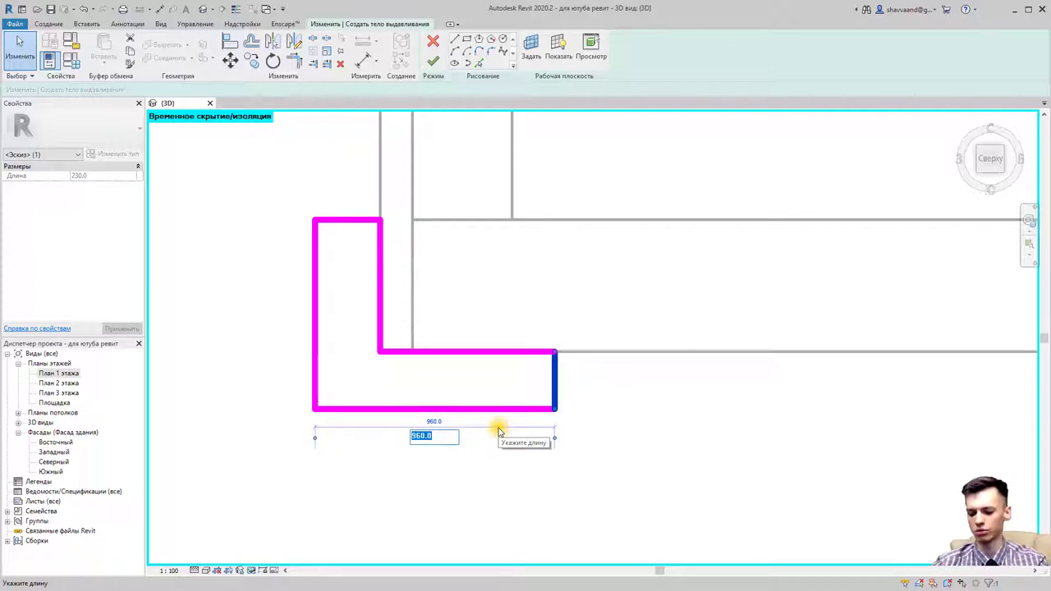
text(60)
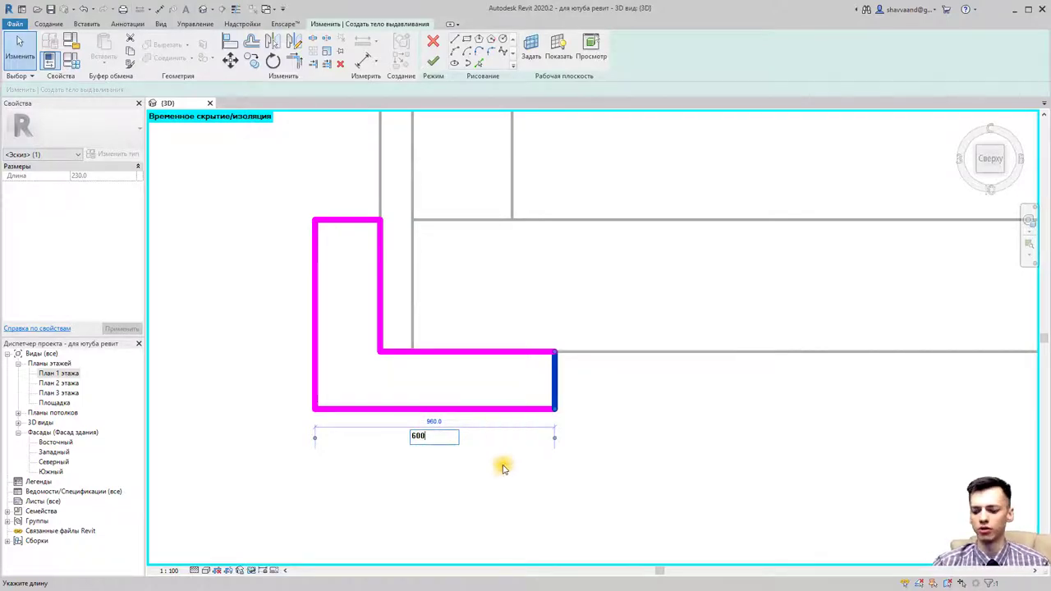
key(Return)
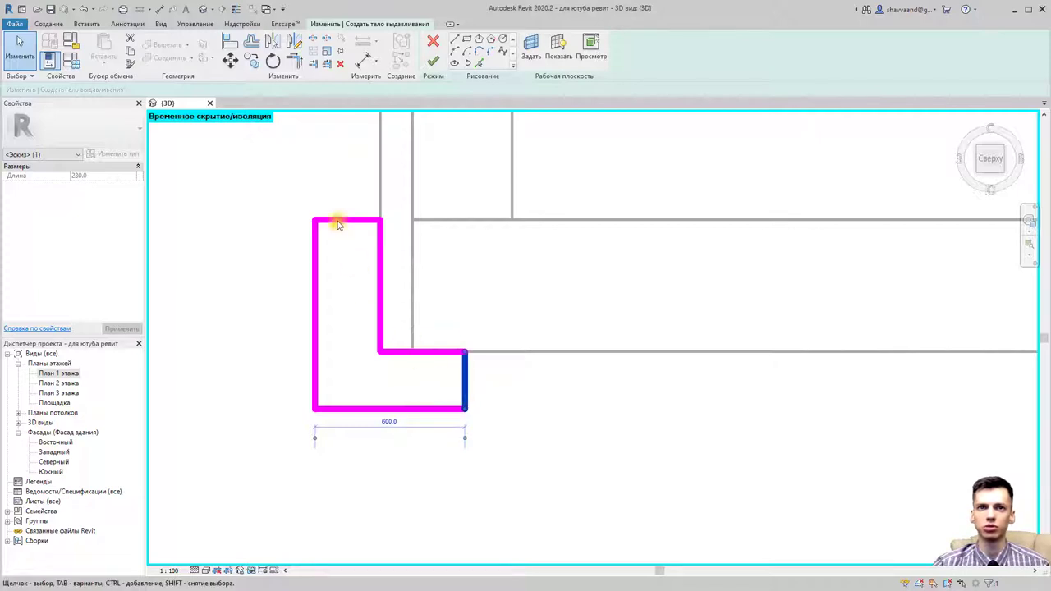
Shorten the upright leg of the L-shaped sketch to 800
click(336, 221)
click(379, 354)
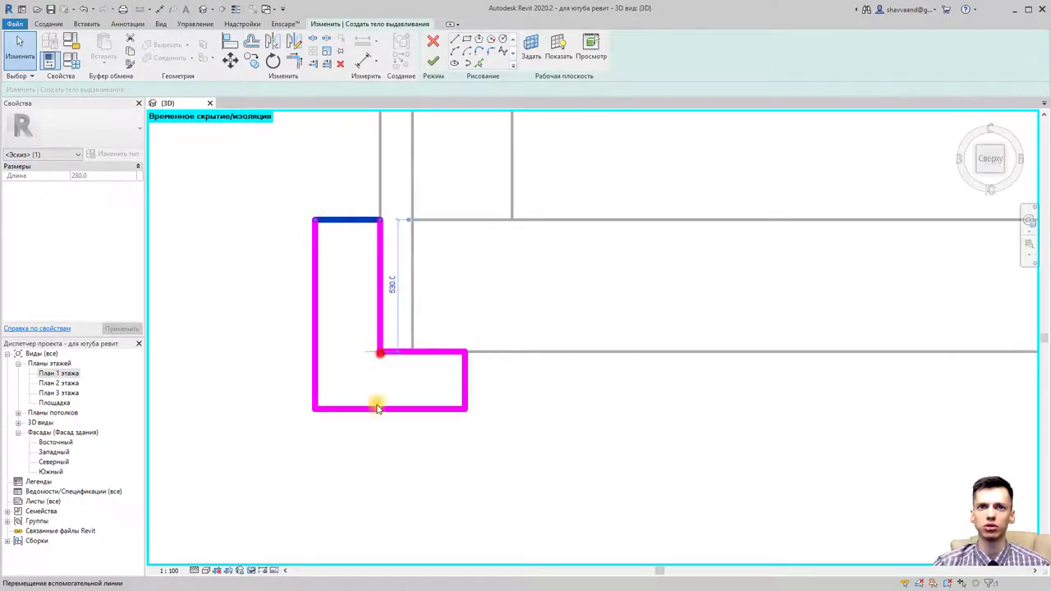
click(392, 312)
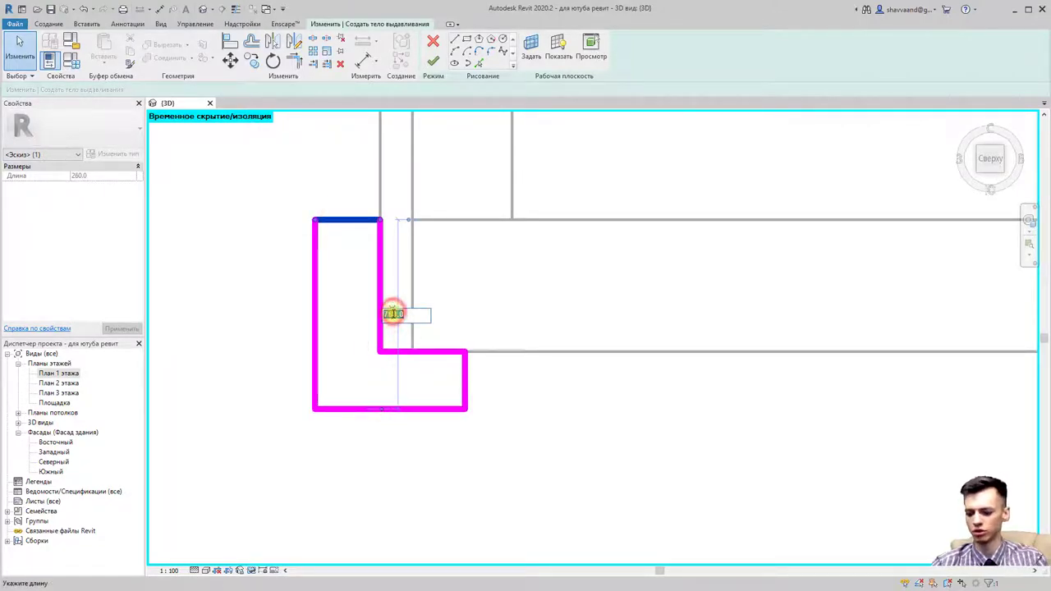
text(800)
click(559, 396)
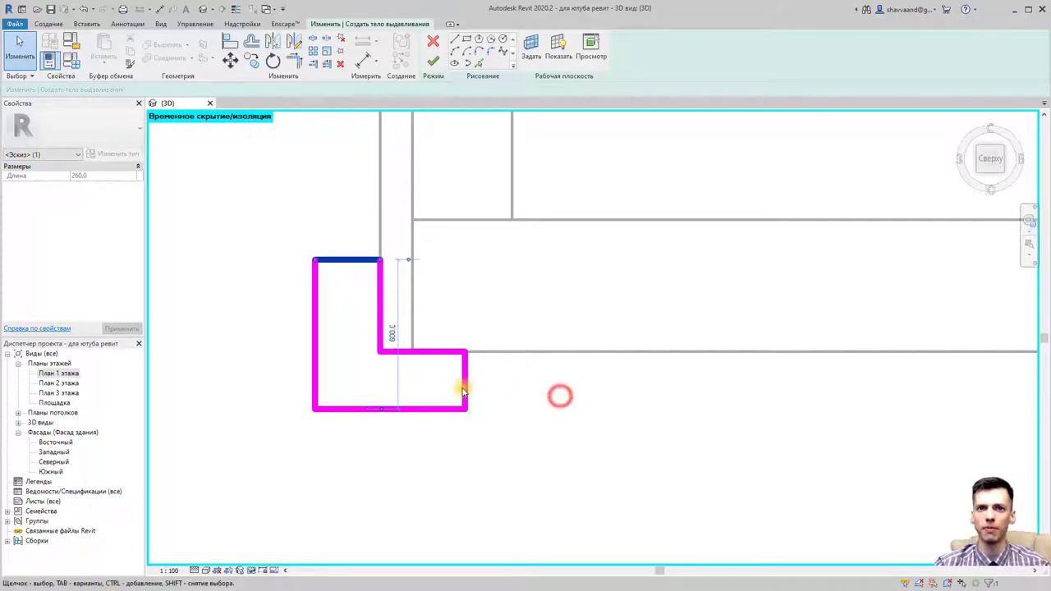
Make both the upright and bottom legs of the sketch 80 thick
click(317, 307)
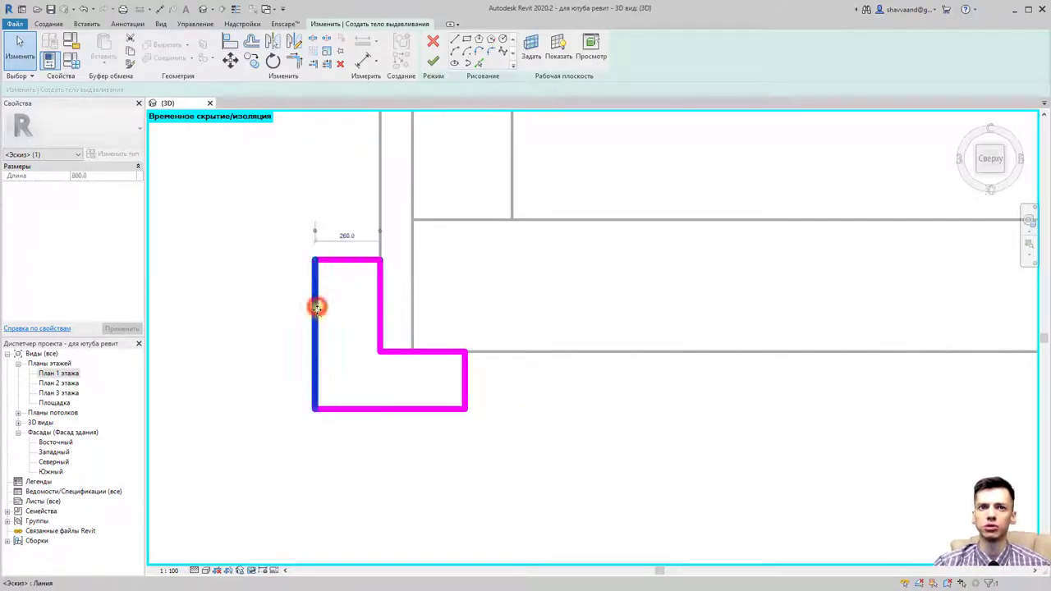
click(352, 237)
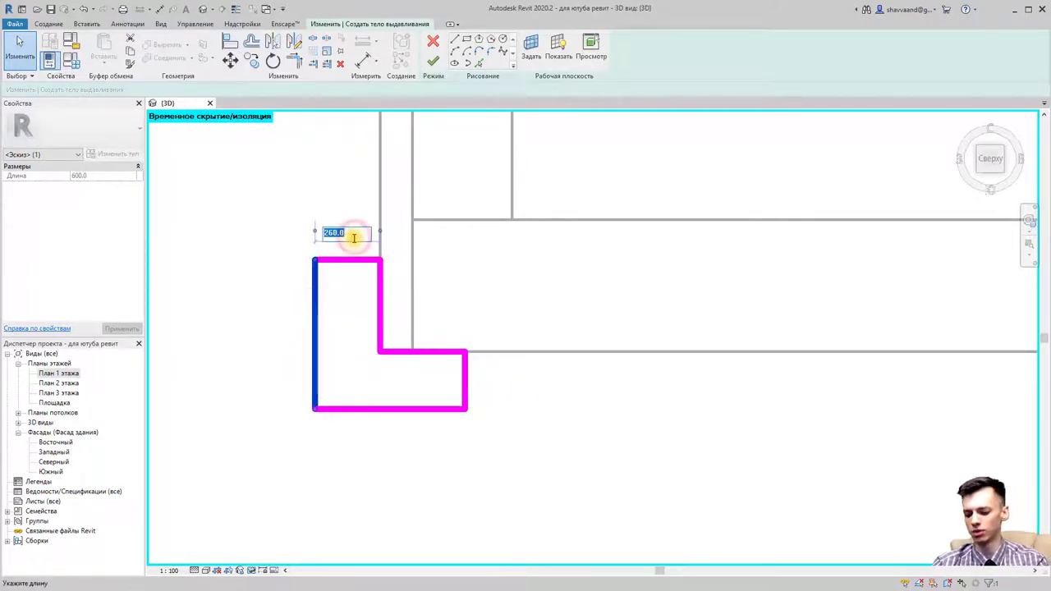
text(80)
key(Return)
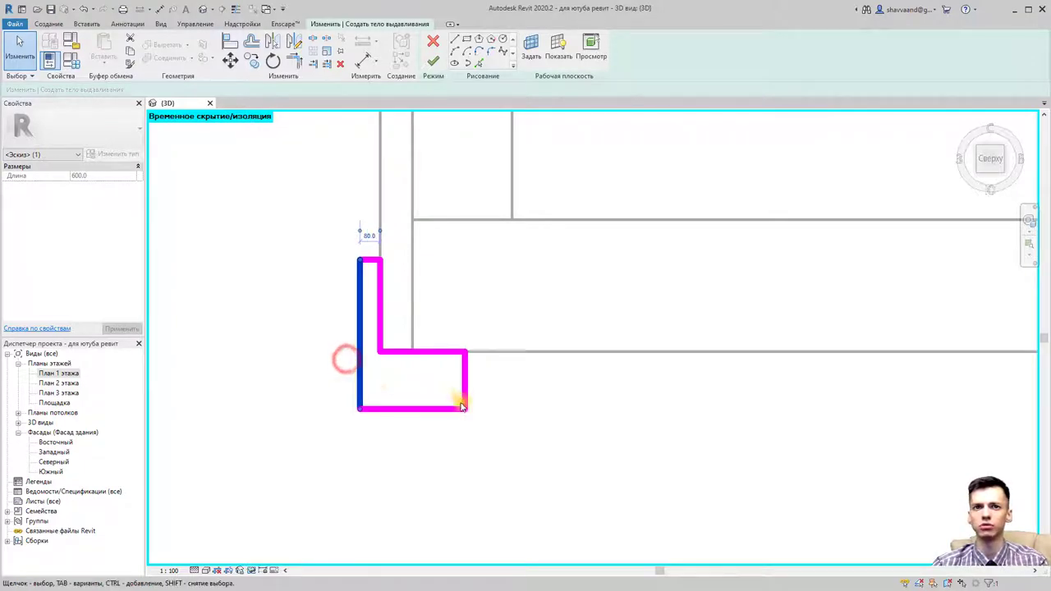
click(444, 409)
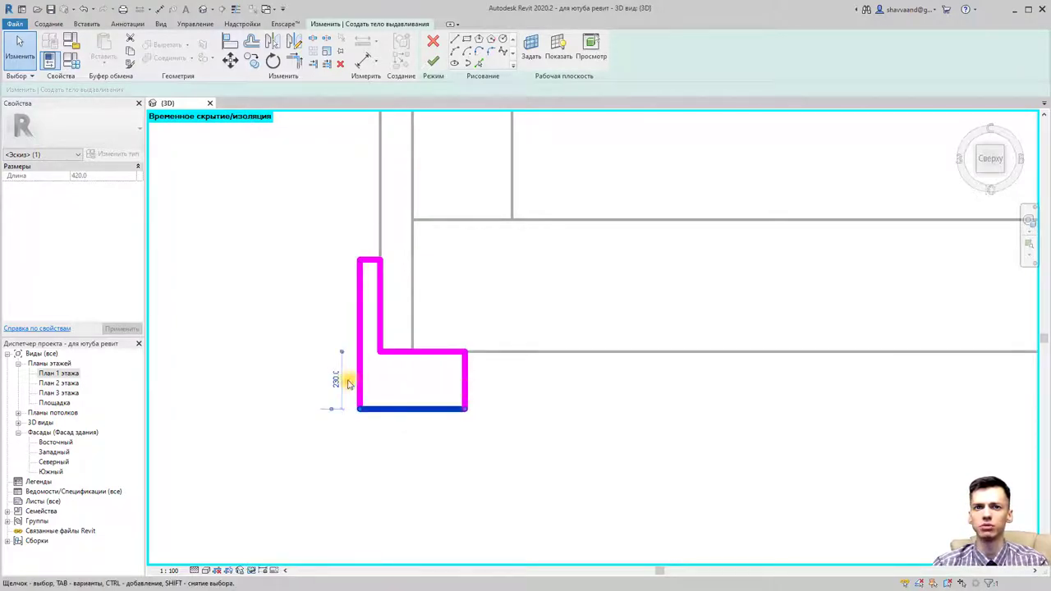
click(335, 381)
text(80)
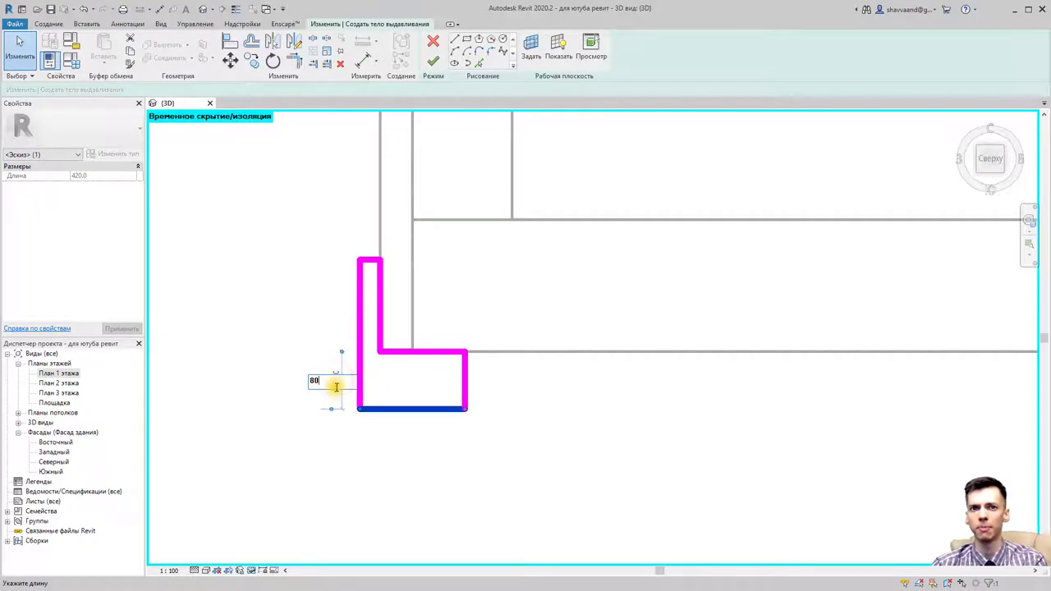
key(Return)
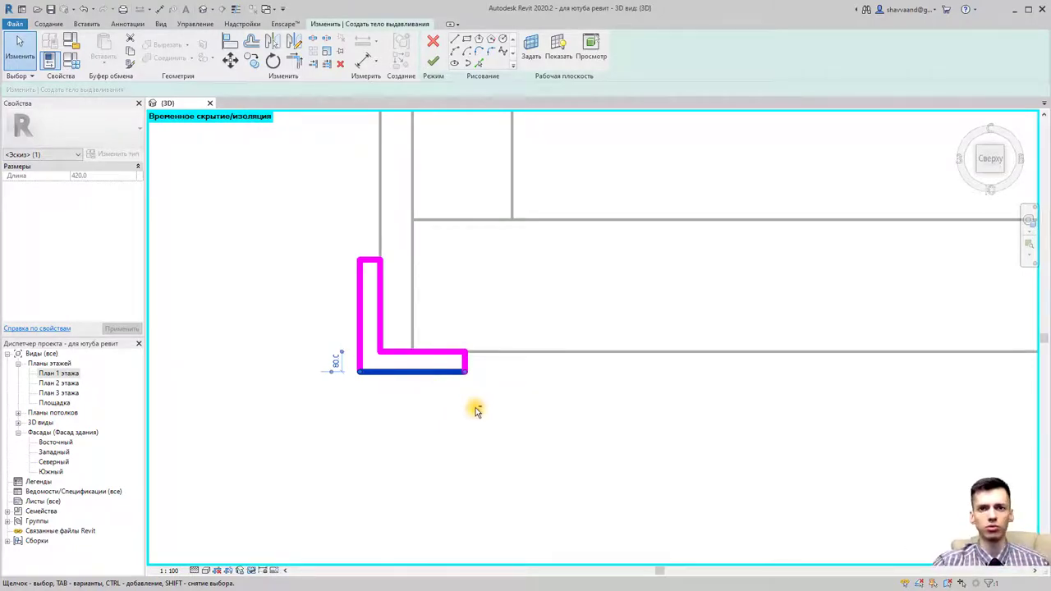
mouse_move(476, 411)
shift+middle_down()
mouse_move(512, 317)
mouse_move(505, 263)
mouse_move(499, 272)
shift+middle_up()
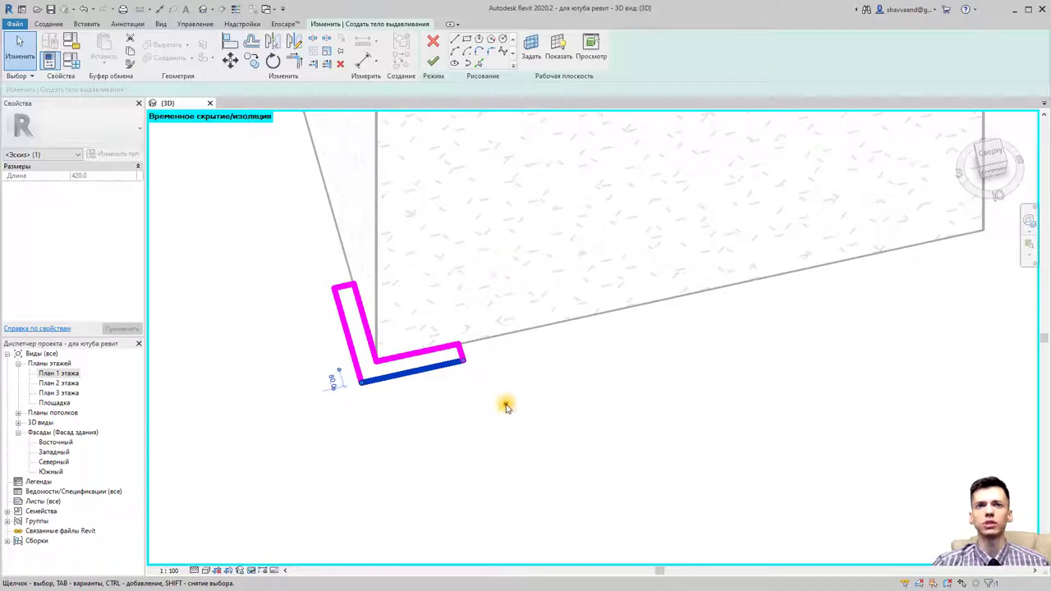
Change the extrusion's Extrusion End value from 250 to 300 in Properties
click(507, 408)
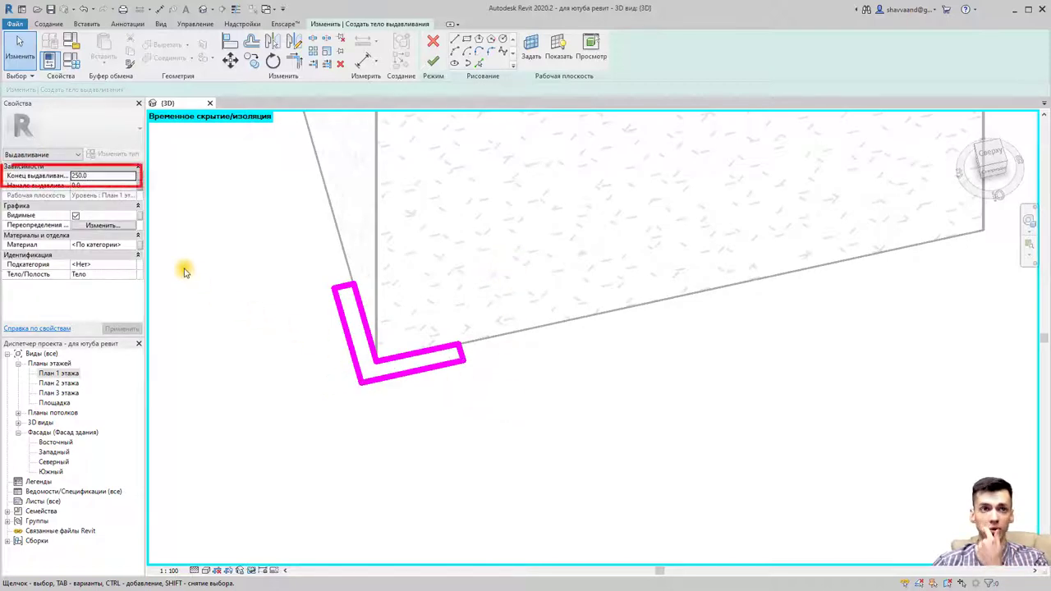
double_click(94, 176)
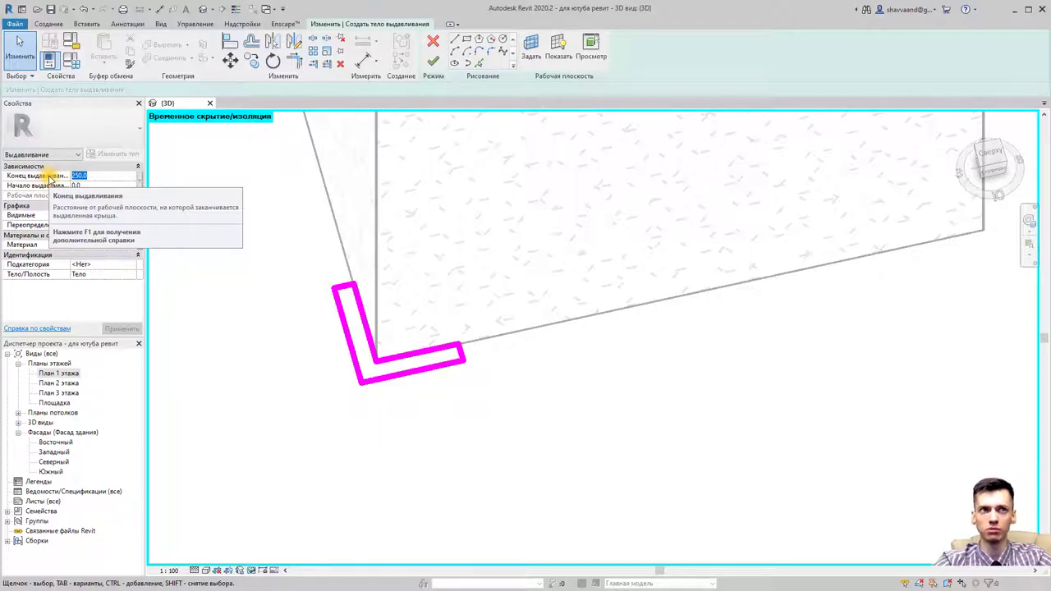
text(30)
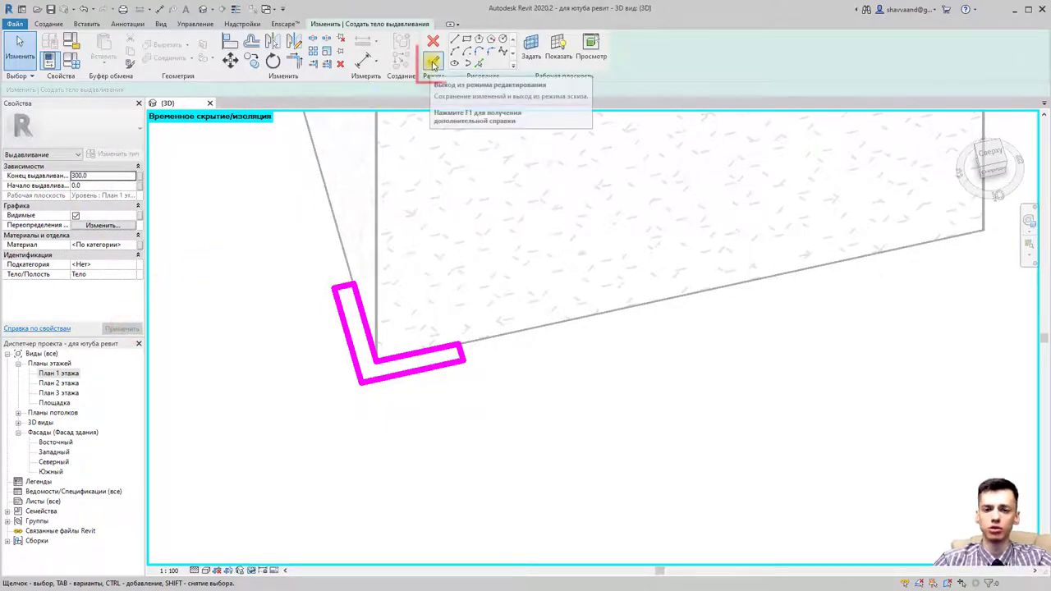
Finish the sketch into a solid extrusion and switch the visual style to Shaded
click(433, 63)
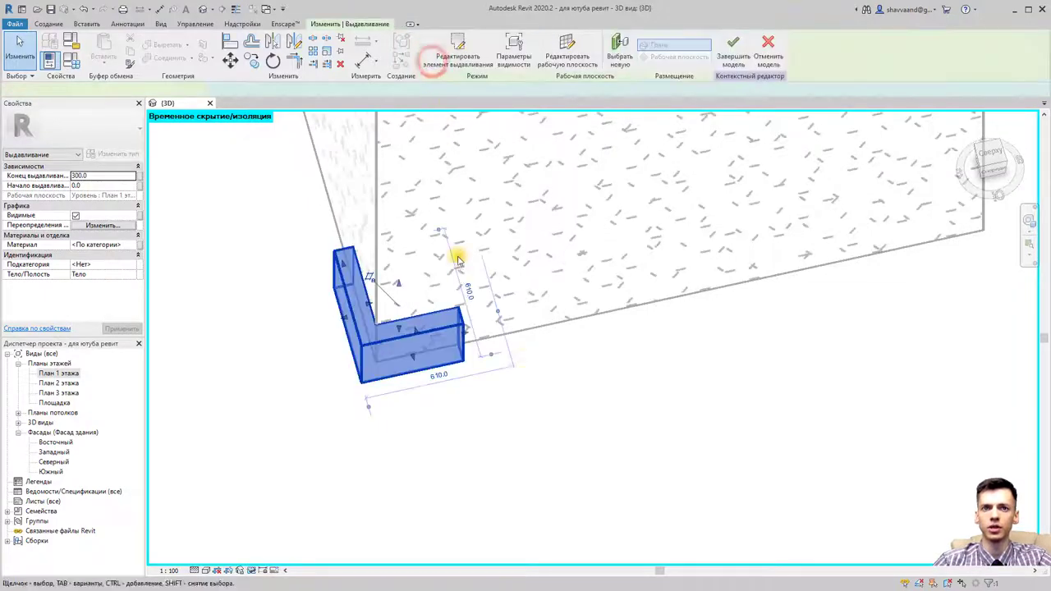
click(578, 453)
mouse_move(575, 447)
shift+middle_down()
mouse_move(601, 347)
mouse_move(490, 385)
mouse_move(481, 411)
mouse_move(399, 411)
mouse_move(643, 394)
shift+middle_up()
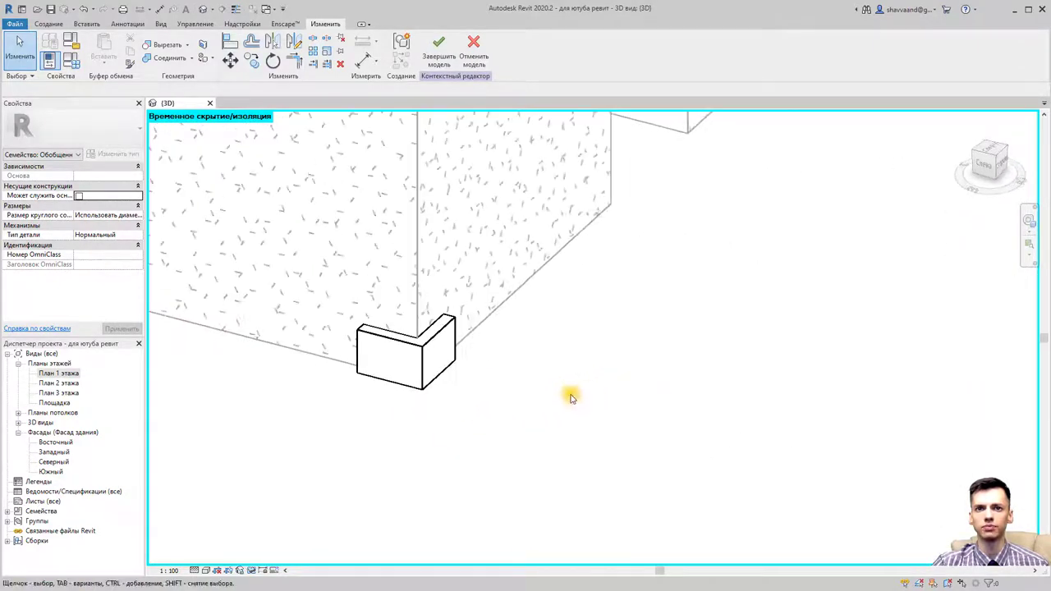
click(206, 570)
click(212, 549)
mouse_move(498, 436)
shift+middle_down()
mouse_move(353, 439)
mouse_move(419, 457)
shift+middle_up()
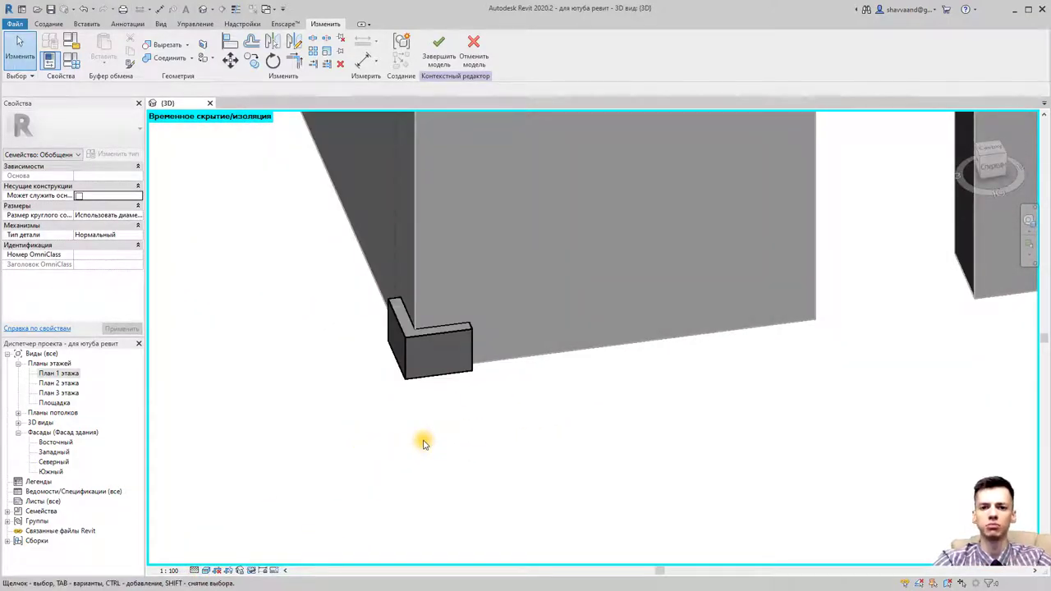
Stretch both legs of the L-shaped extrusion along the full length of the walls
click(473, 355)
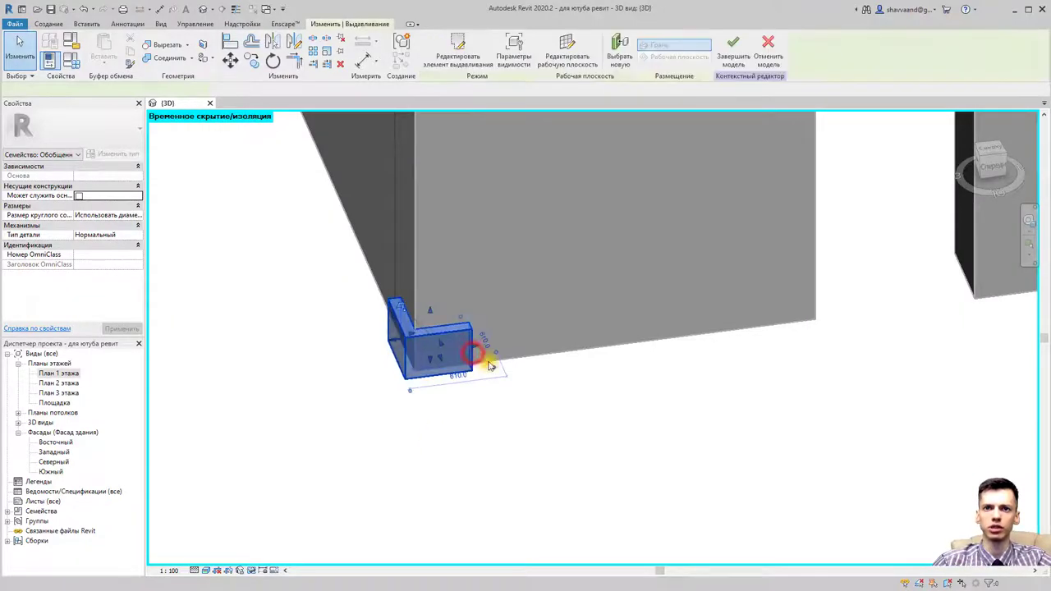
drag(475, 353, 652, 331)
drag(361, 260, 364, 261)
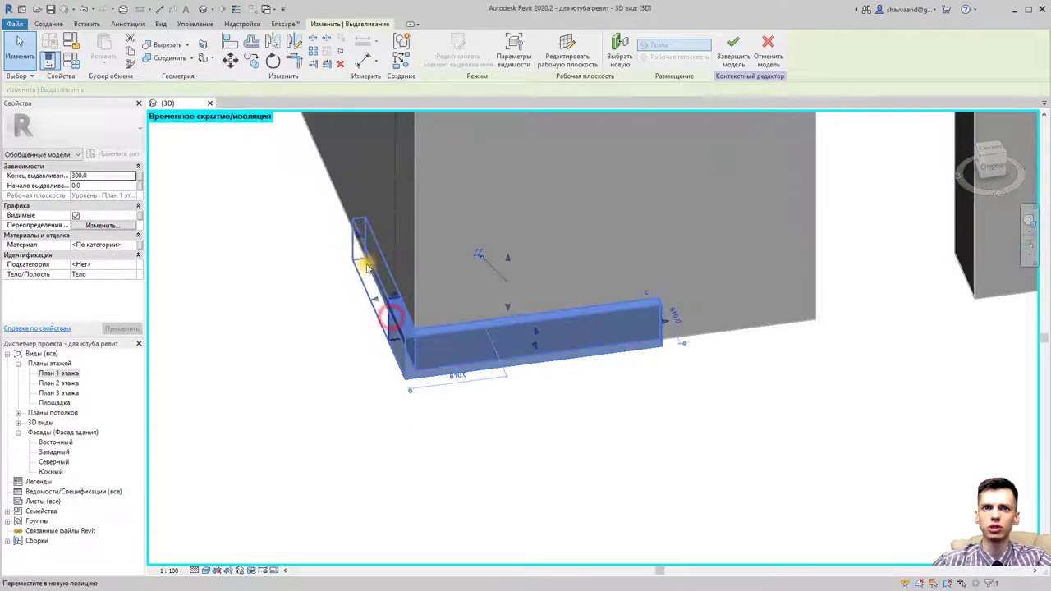
drag(663, 321, 816, 298)
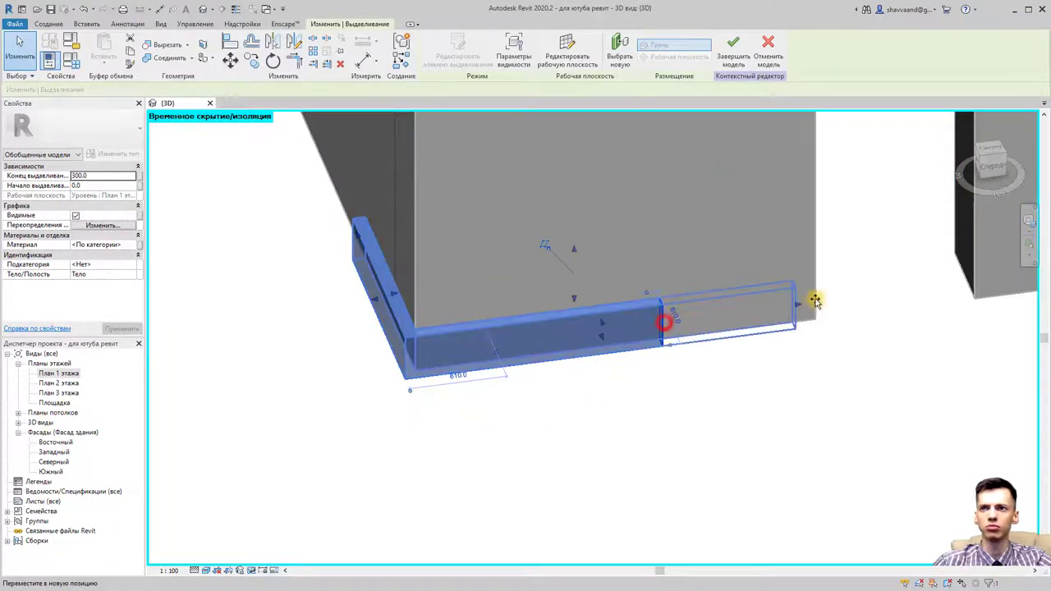
click(730, 418)
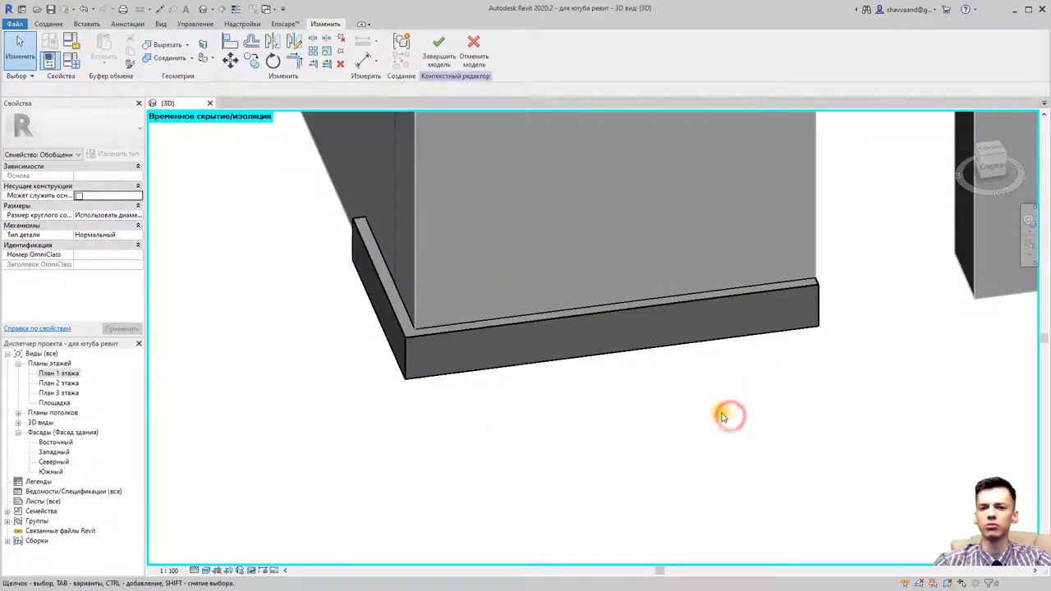
Copy the L-shaped corner extrusion, placing the copy from the front view
click(441, 331)
click(251, 61)
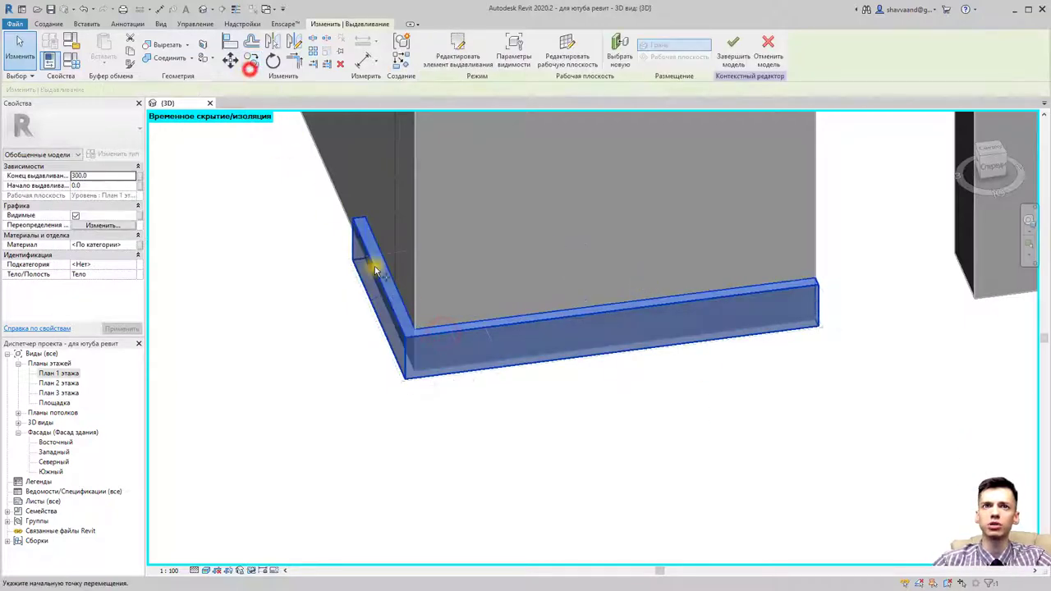
click(406, 335)
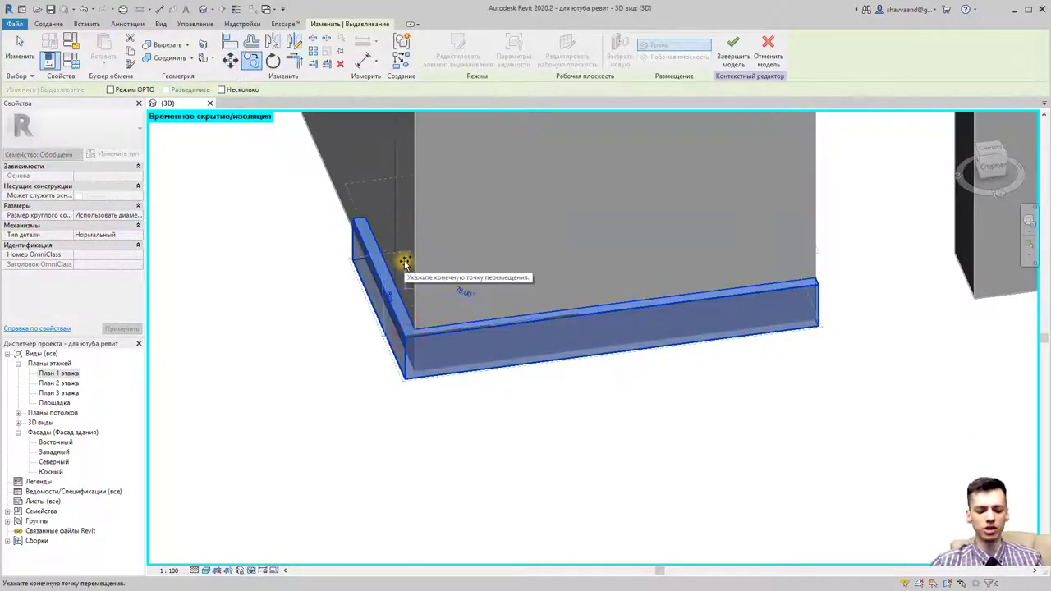
click(436, 263)
click(990, 167)
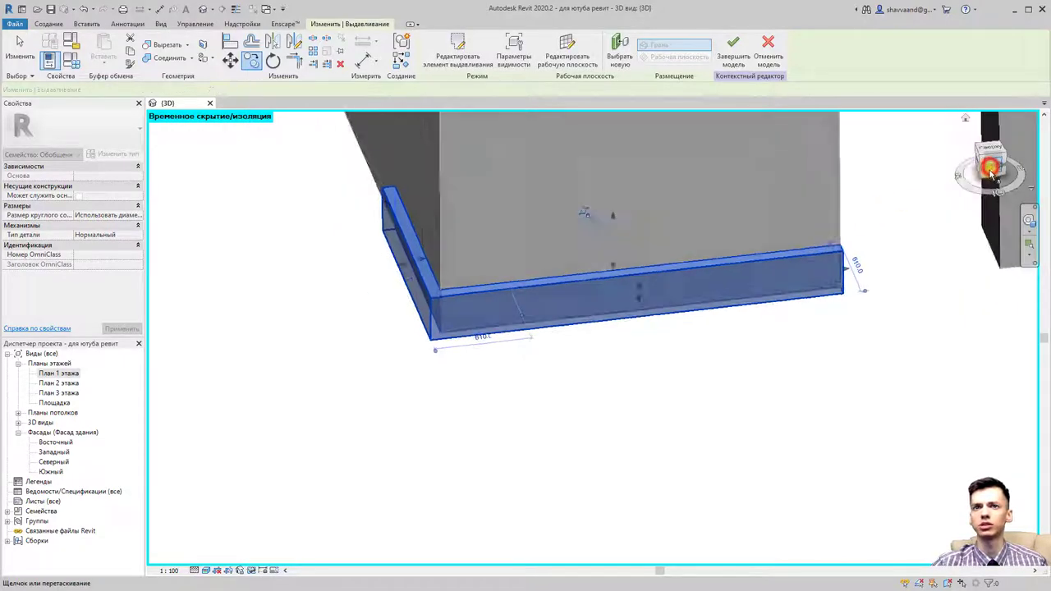
scroll(416, 253, up, 3)
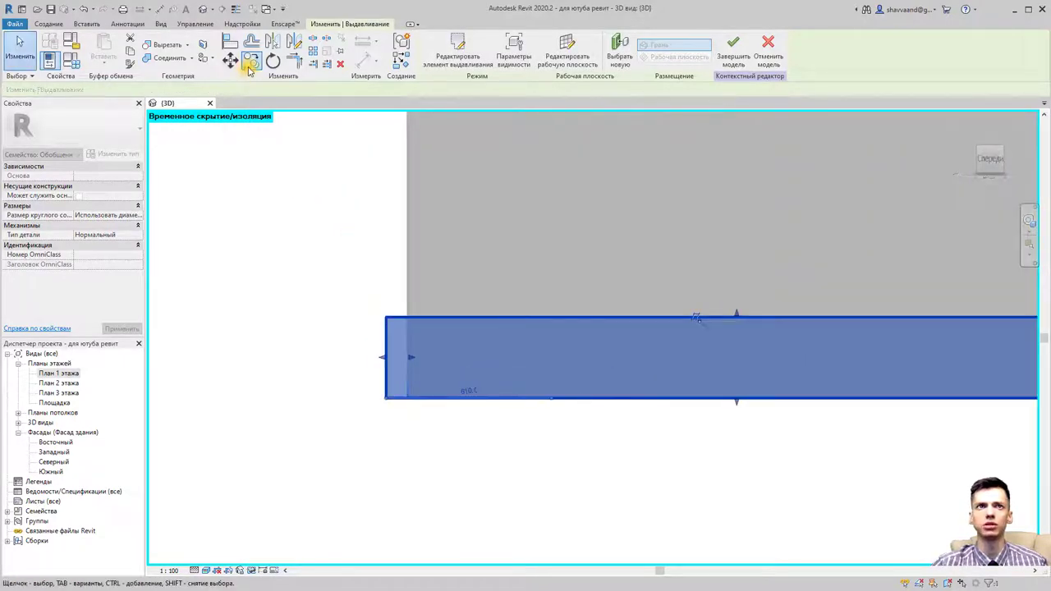
click(251, 62)
click(388, 320)
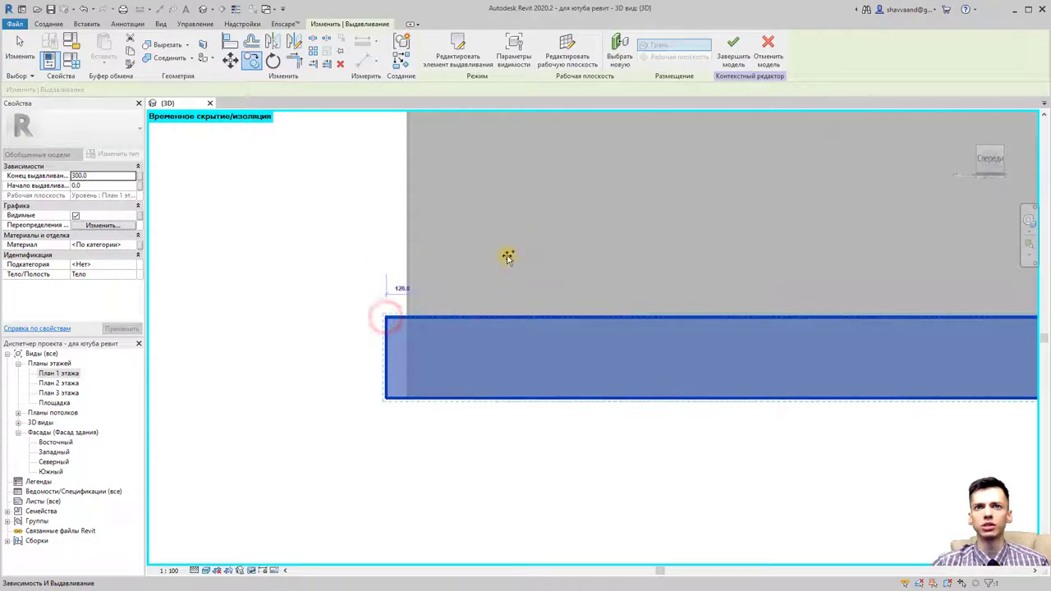
scroll(518, 258, down, 3)
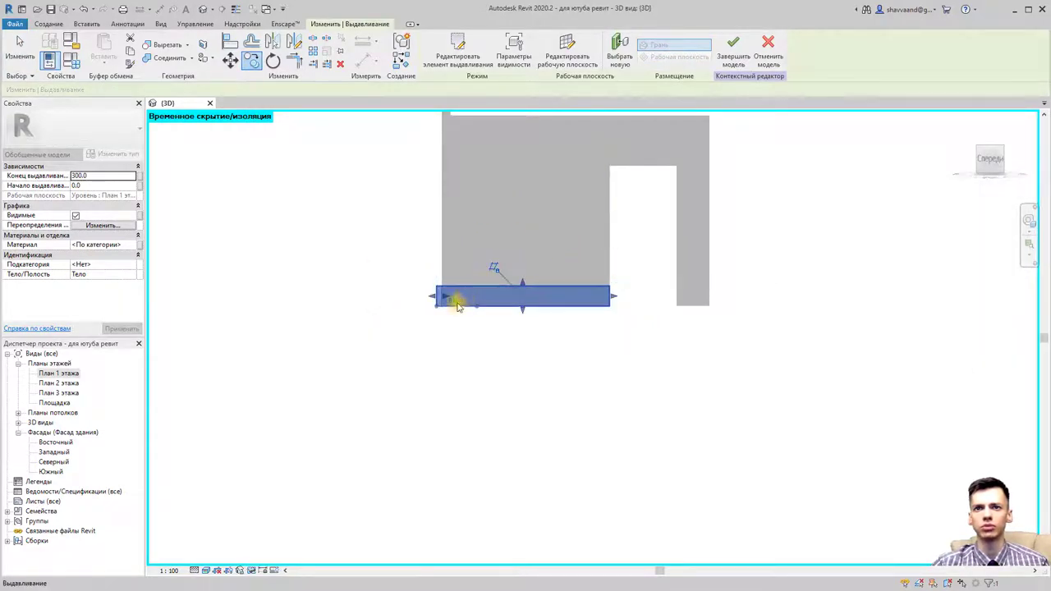
click(460, 299)
click(469, 345)
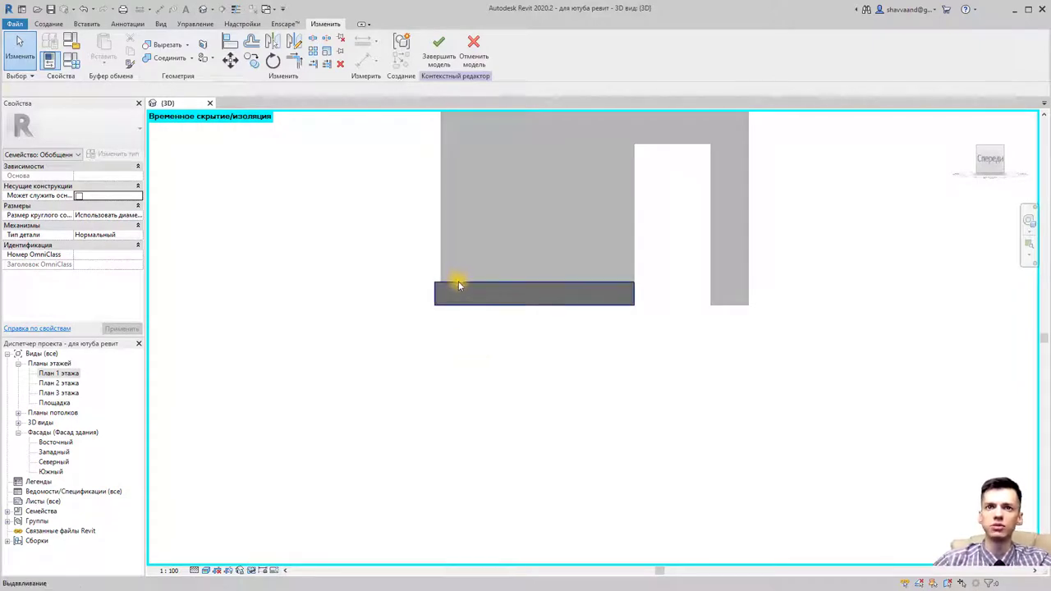
Dissociate the extrusion from its level work plane, leaving Work Plane <не связано>
click(458, 285)
scroll(476, 279, up, 1)
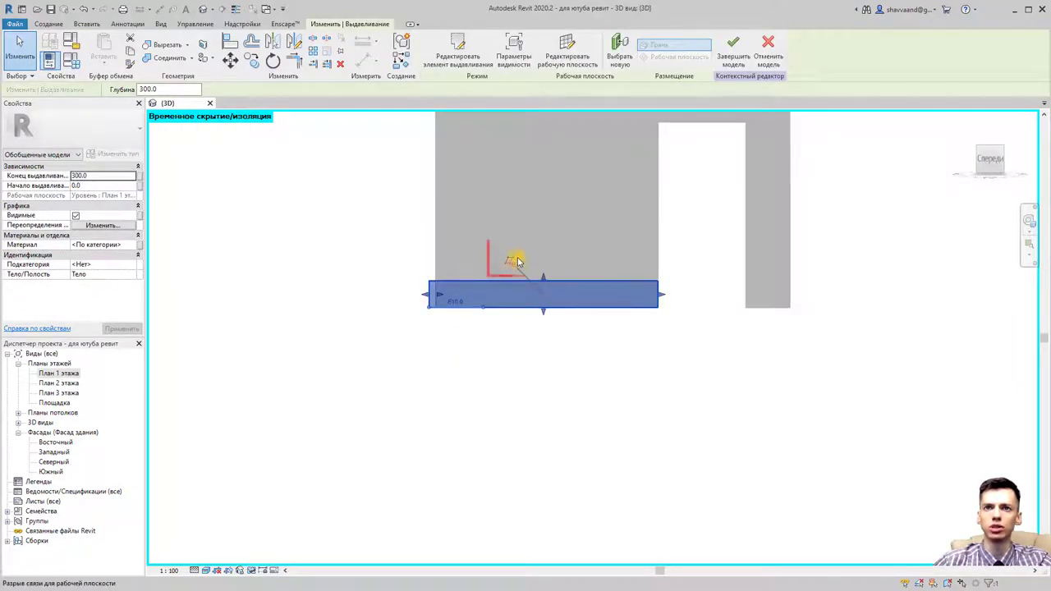
click(509, 267)
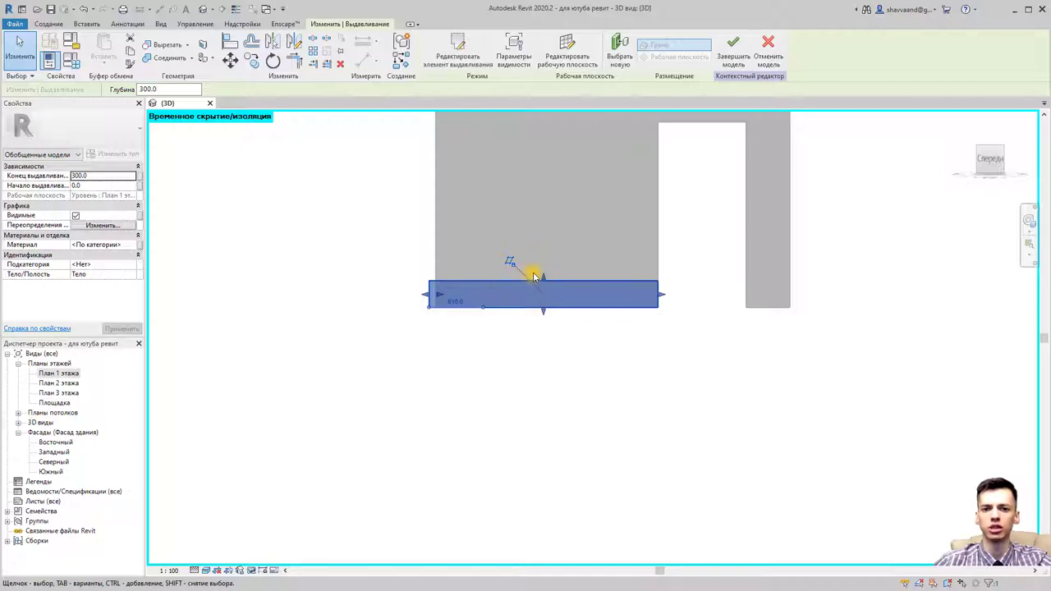
scroll(512, 262, up, 3)
scroll(512, 263, up, 3)
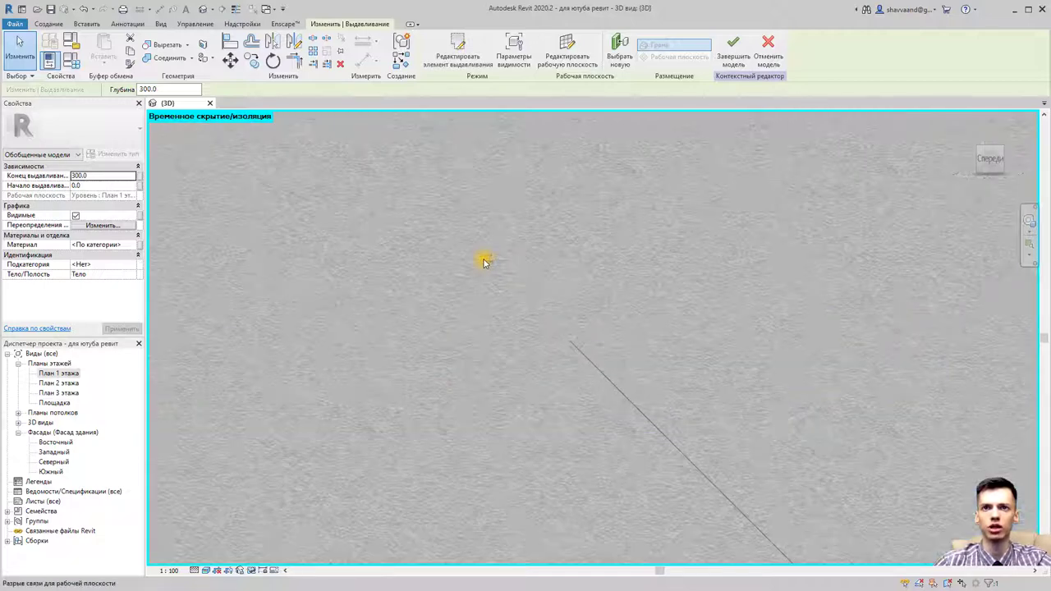
scroll(492, 261, up, 3)
scroll(499, 263, down, 1)
scroll(503, 266, down, 2)
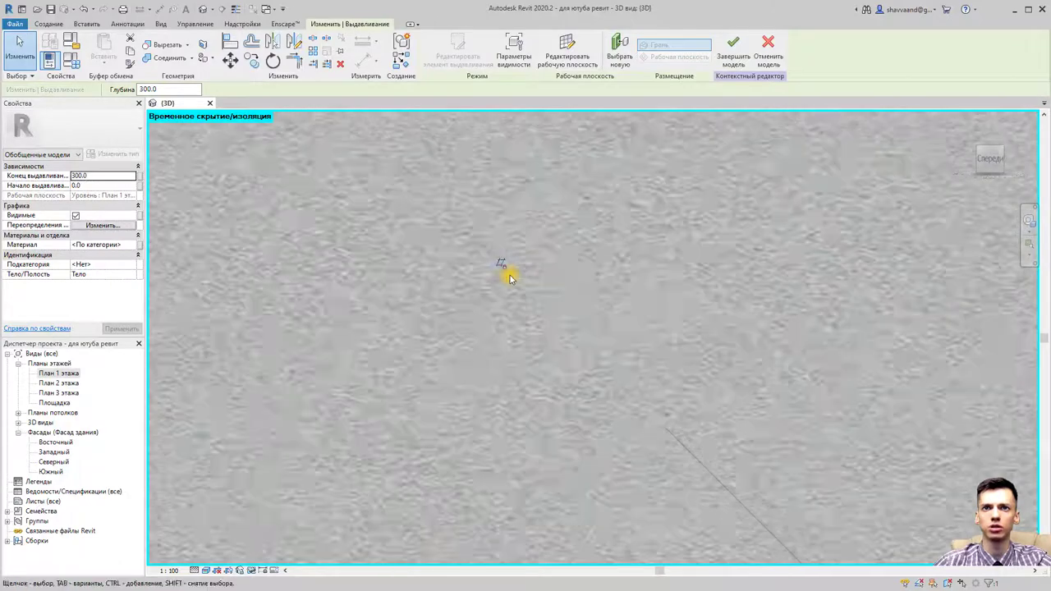
scroll(513, 281, down, 2)
scroll(522, 292, down, 2)
scroll(529, 298, down, 1)
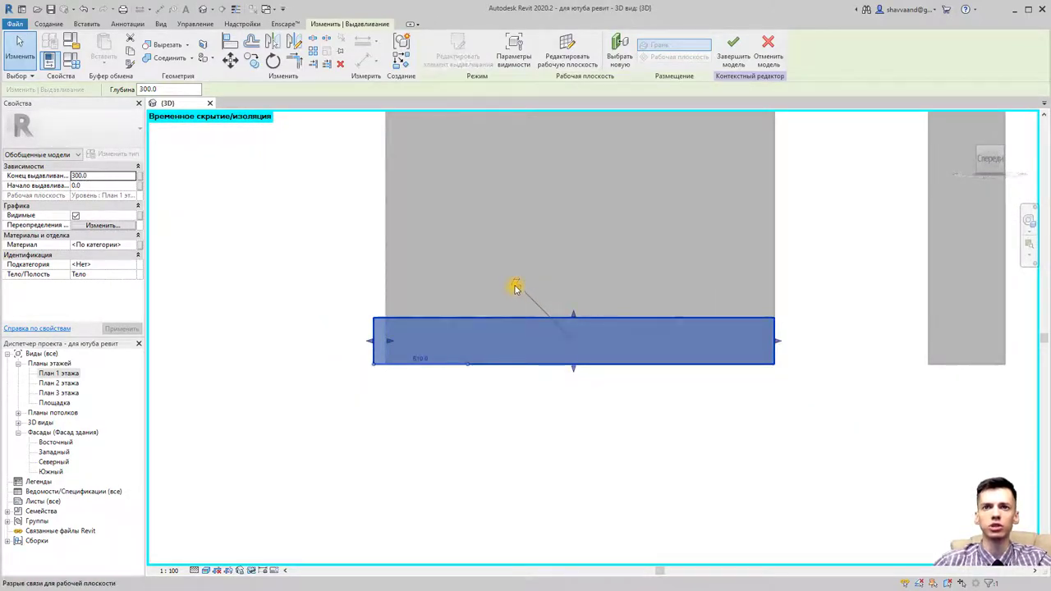
click(515, 287)
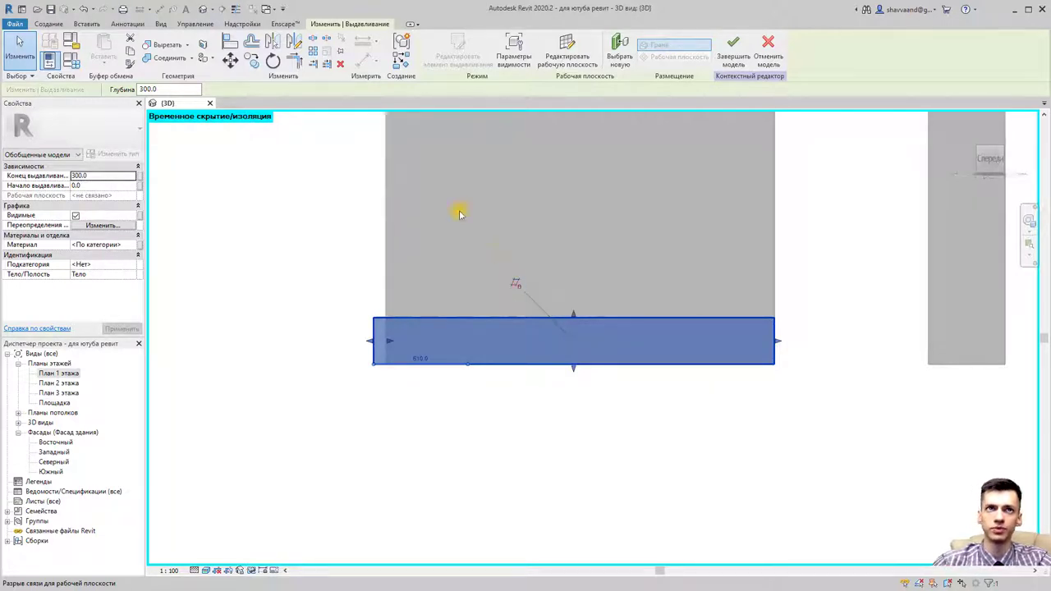
Copy the extrusion twice, stacking each new copy directly above the previous one
click(252, 62)
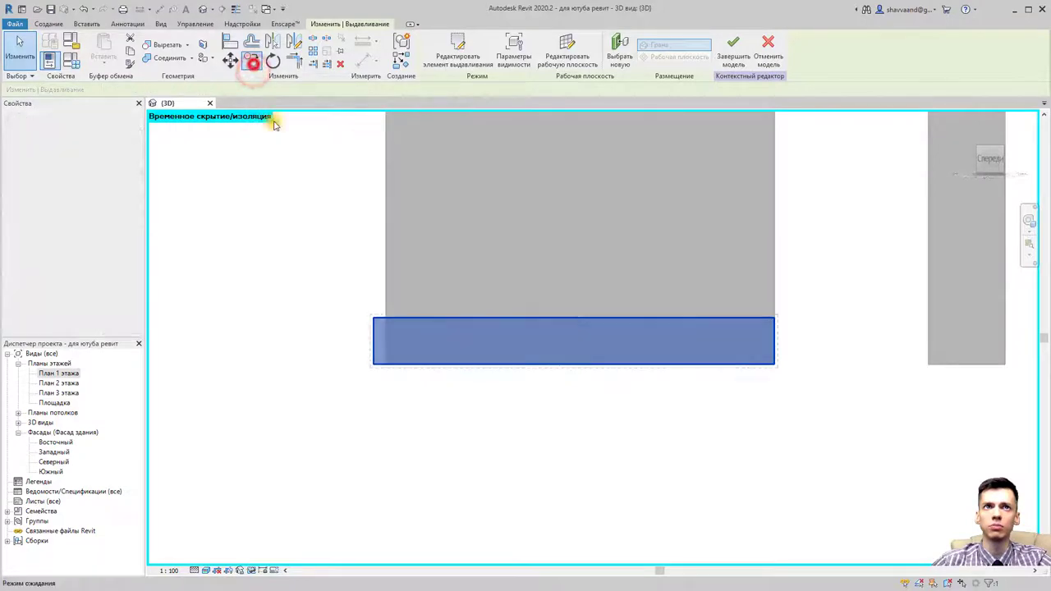
click(373, 363)
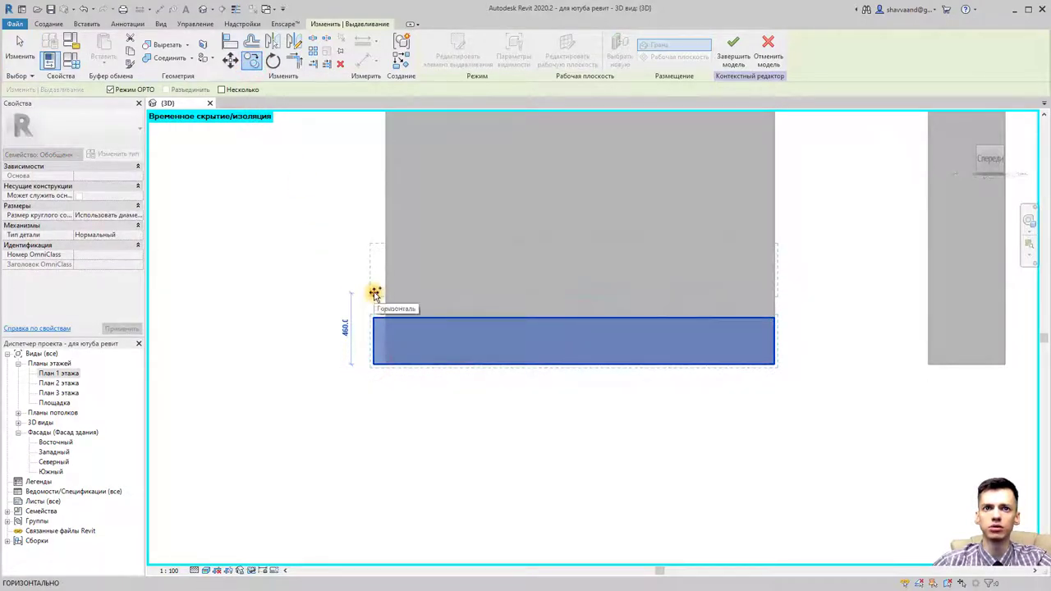
click(373, 292)
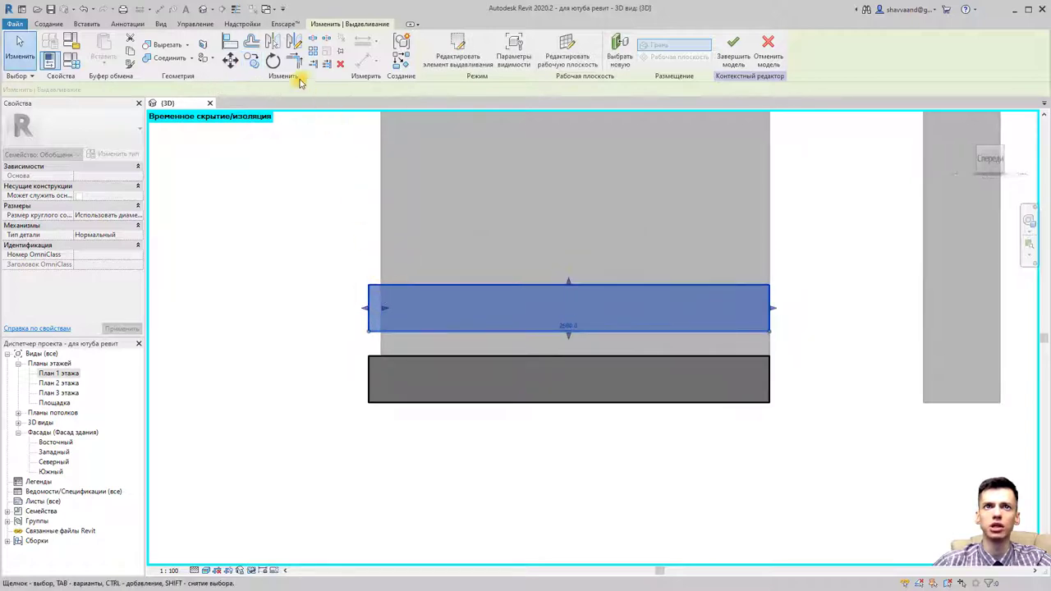
click(254, 62)
click(369, 332)
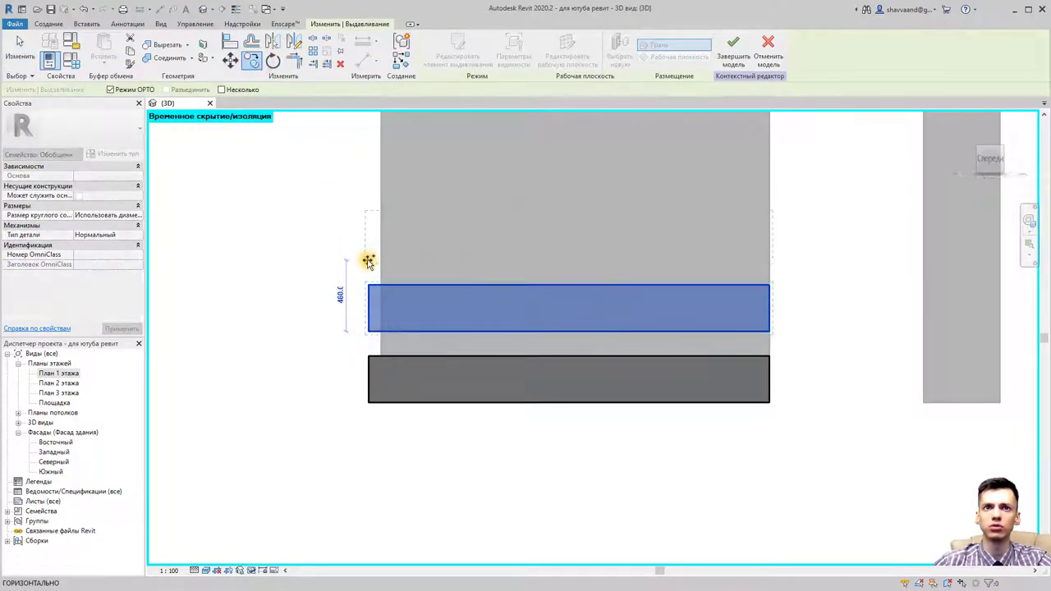
click(366, 259)
Shorten the arms of the top and middle extrusions so the stack steps inward
scroll(400, 291, down, 1)
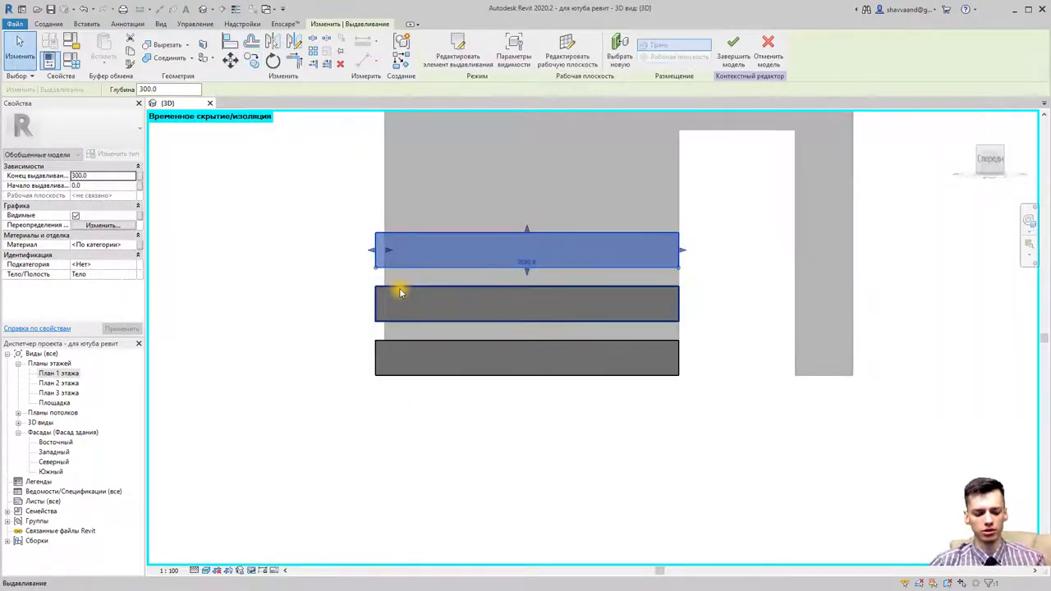
mouse_move(400, 291)
shift+middle_down()
mouse_move(452, 369)
mouse_move(514, 424)
shift+middle_up()
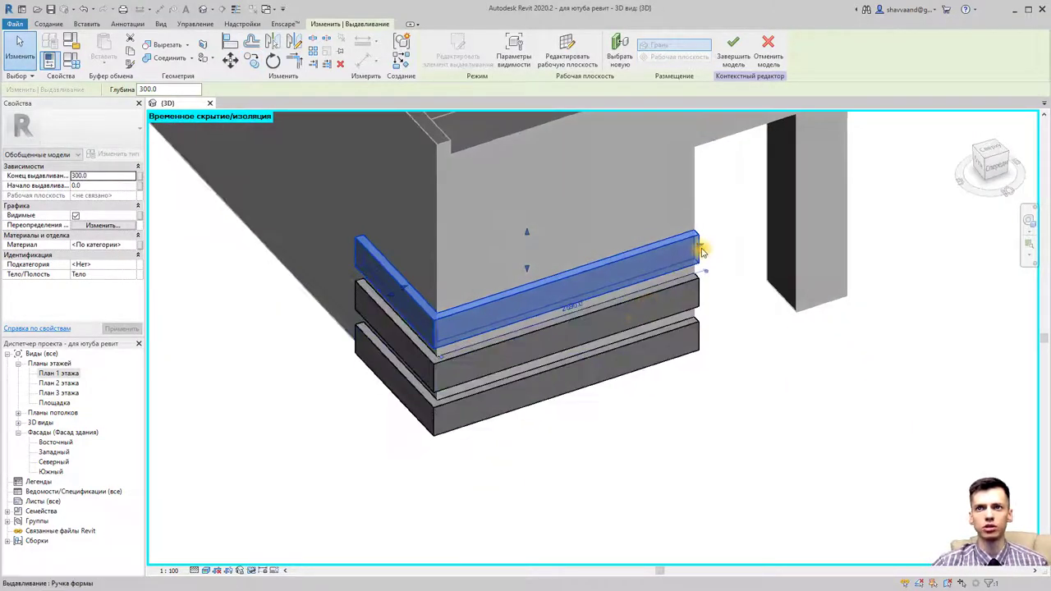
drag(702, 251, 503, 293)
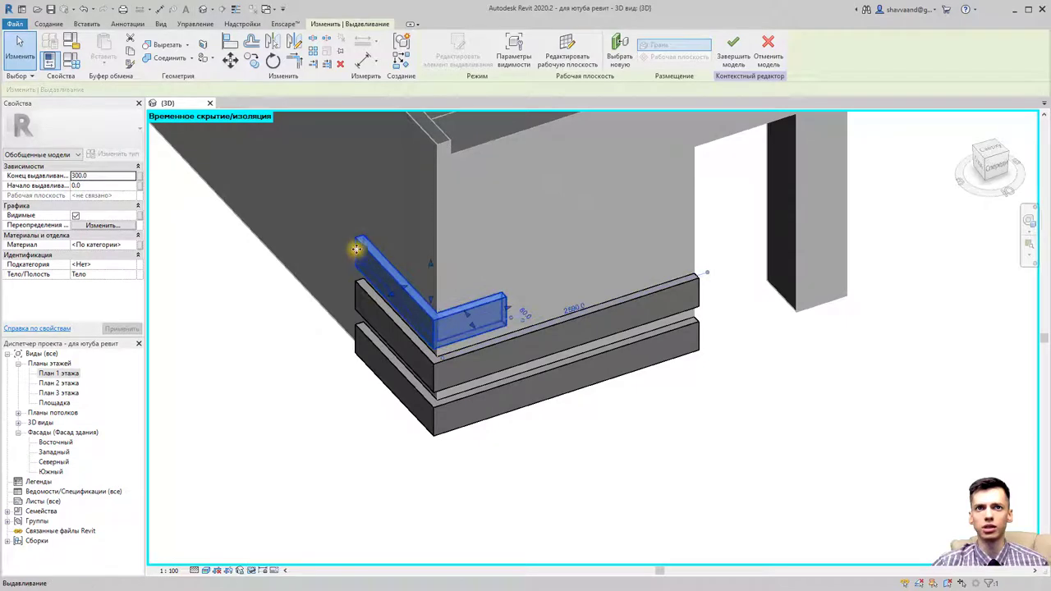
drag(356, 249, 401, 284)
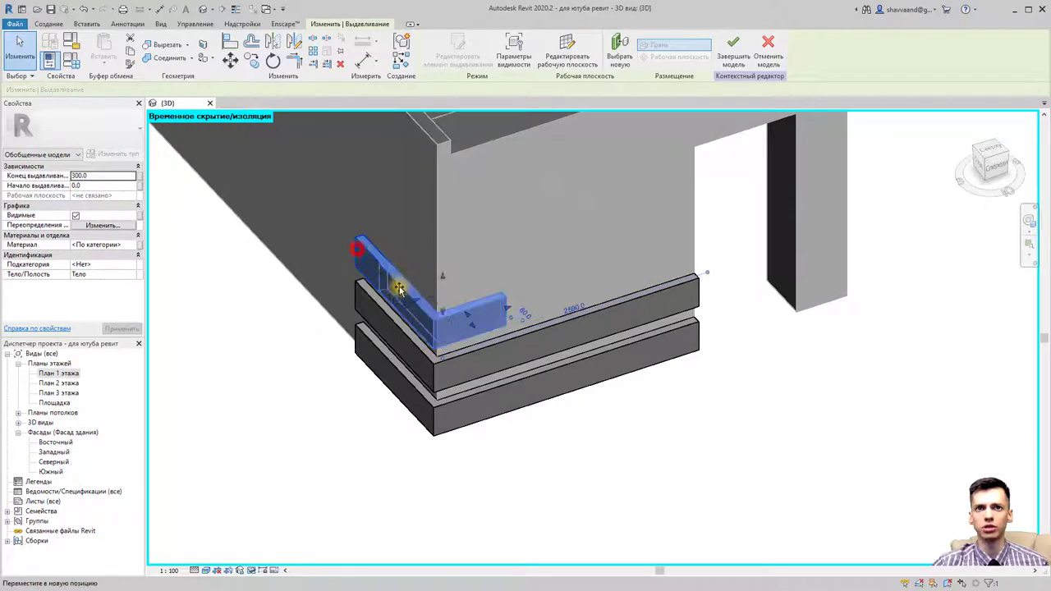
click(695, 298)
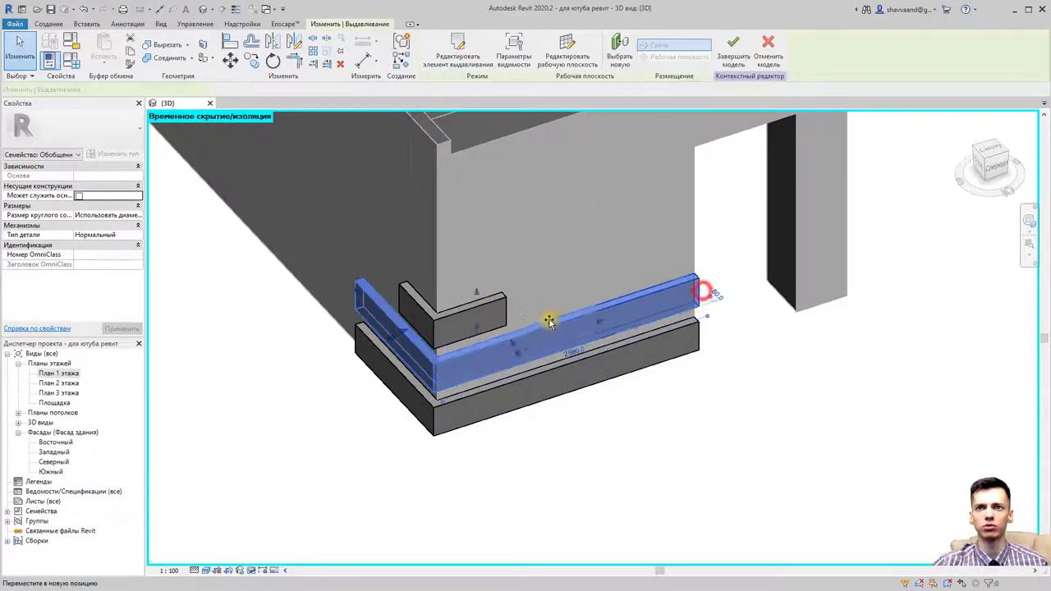
drag(550, 321, 369, 296)
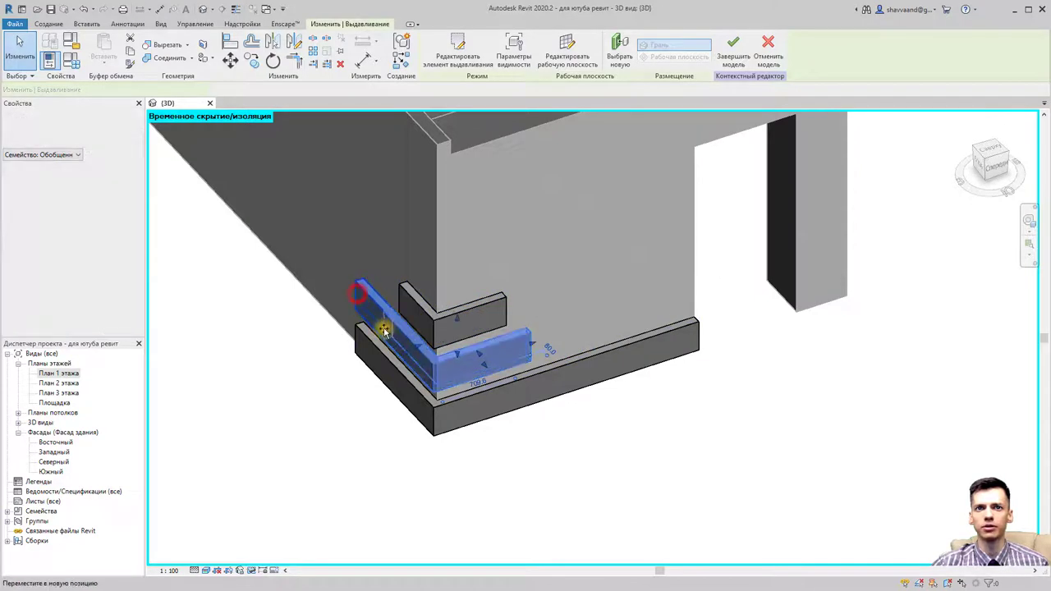
click(558, 432)
shift+middle_drag(559, 431, 675, 393)
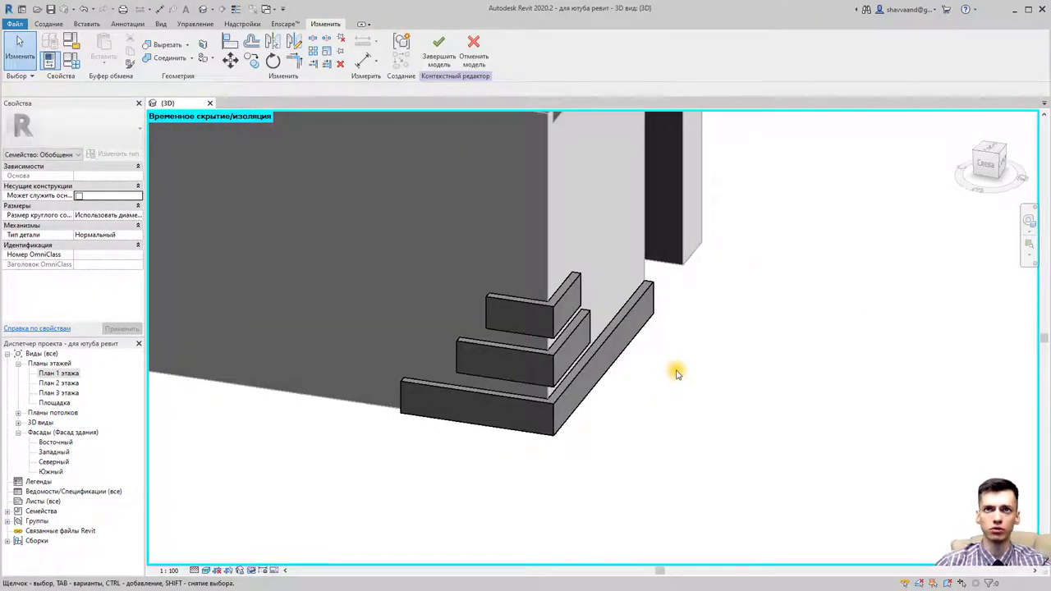
click(558, 303)
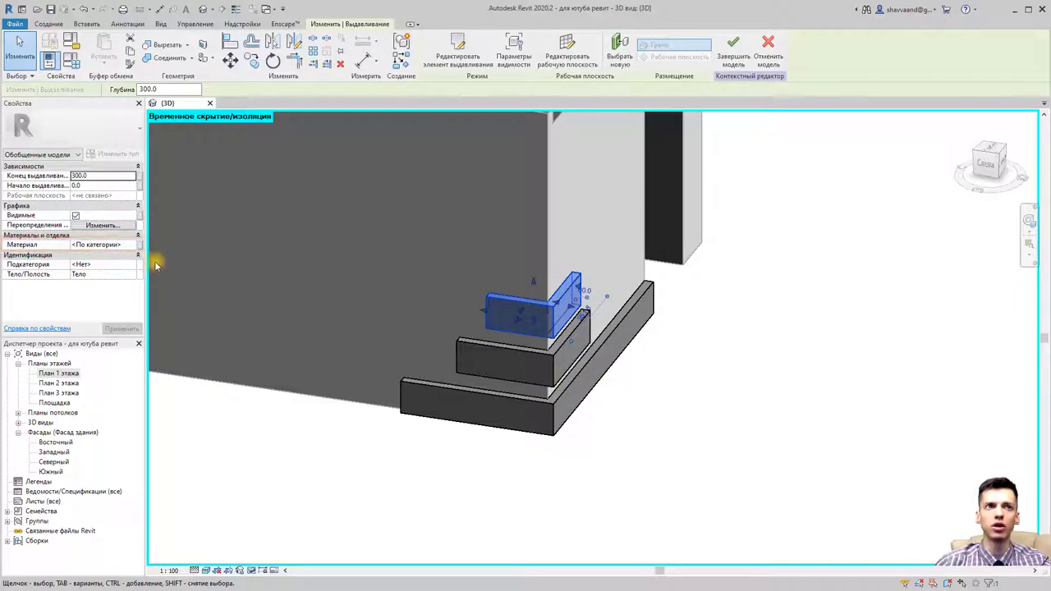
Create a new material for the top extrusion, rename it для руста, and bring up the appearance asset library
click(131, 246)
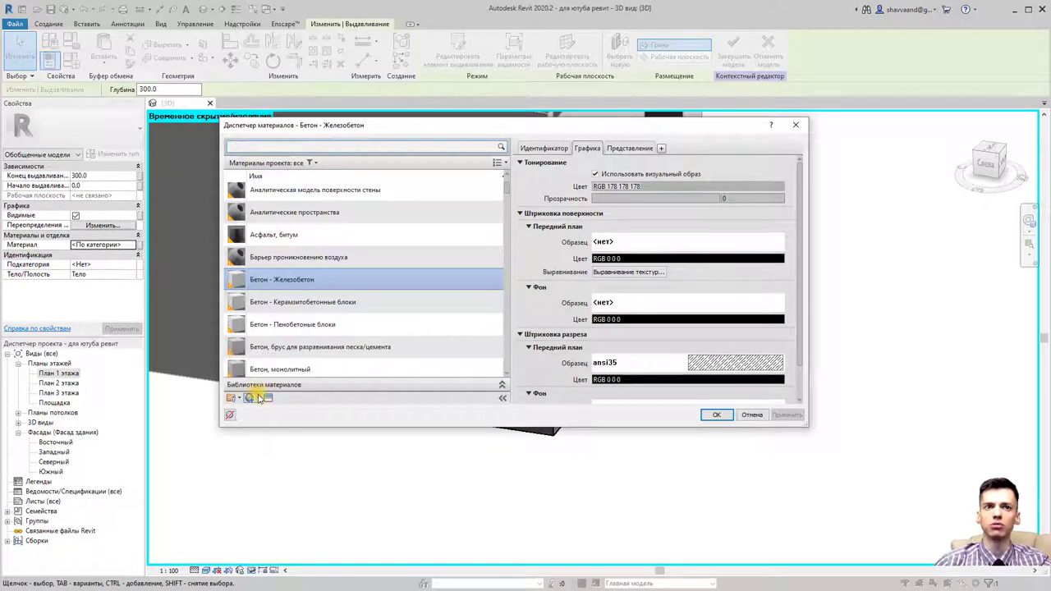
click(257, 398)
click(263, 408)
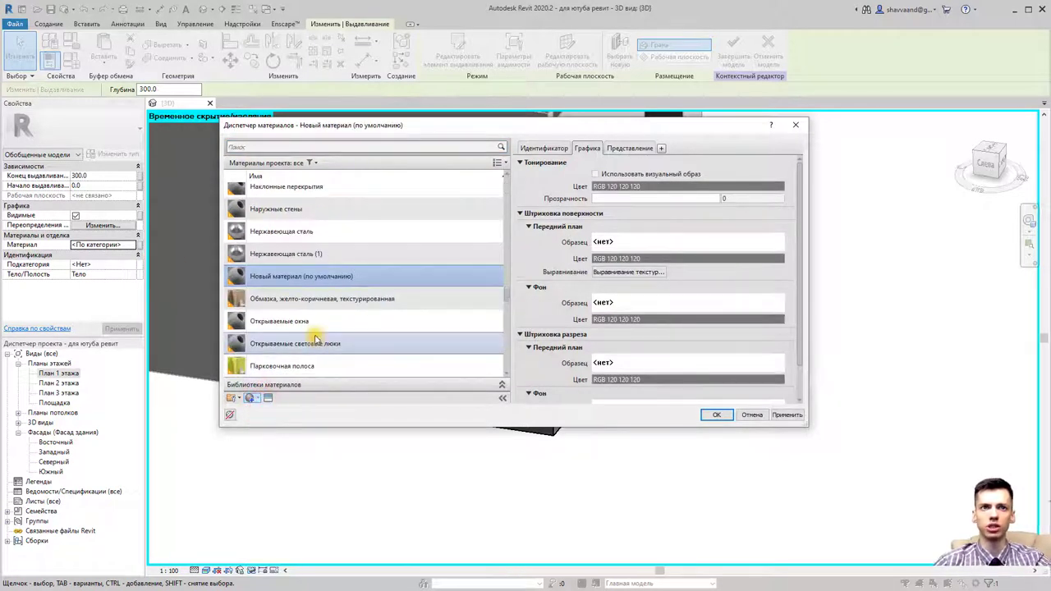
right_click(329, 282)
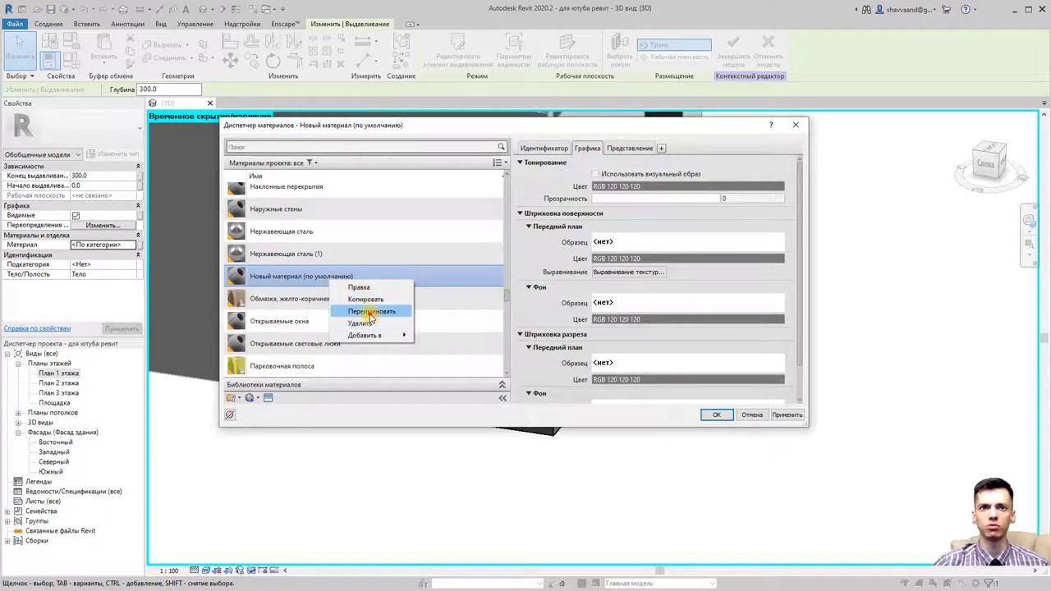
click(366, 315)
text(для руста)
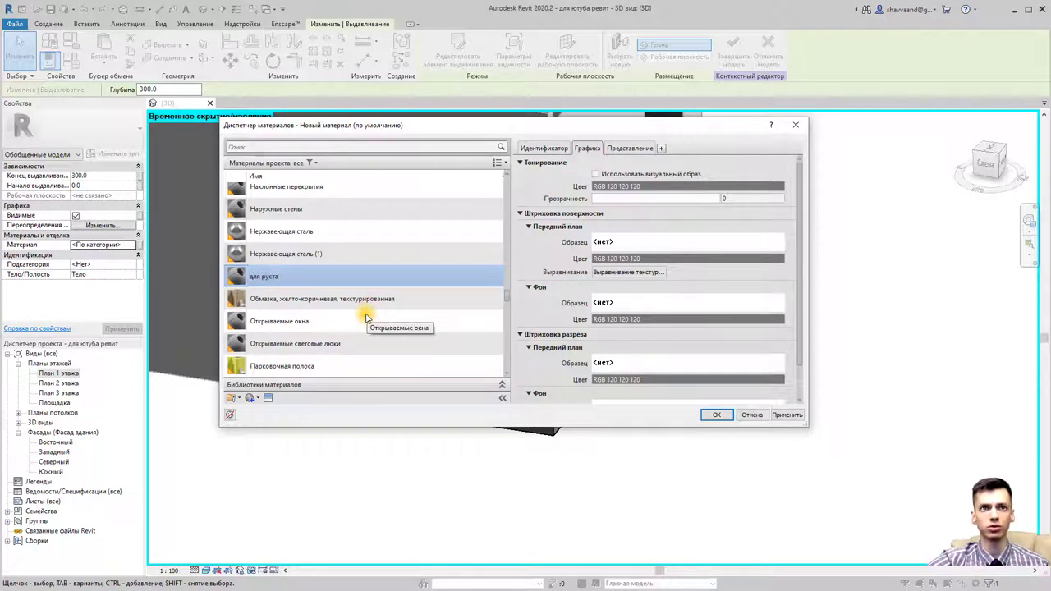
click(270, 398)
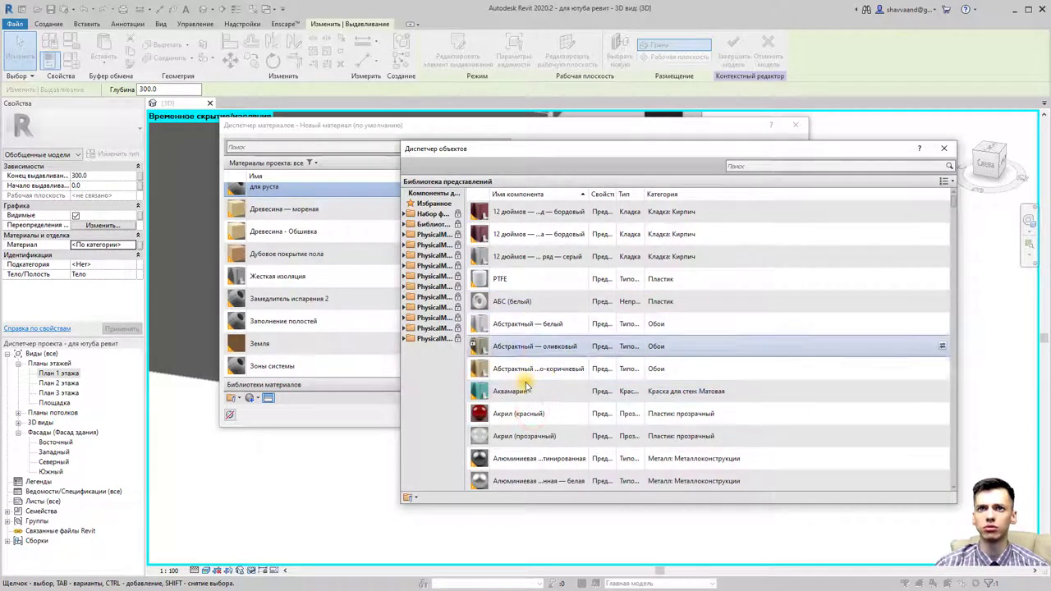
Browse the Пластик appearance categories in the asset library
click(410, 214)
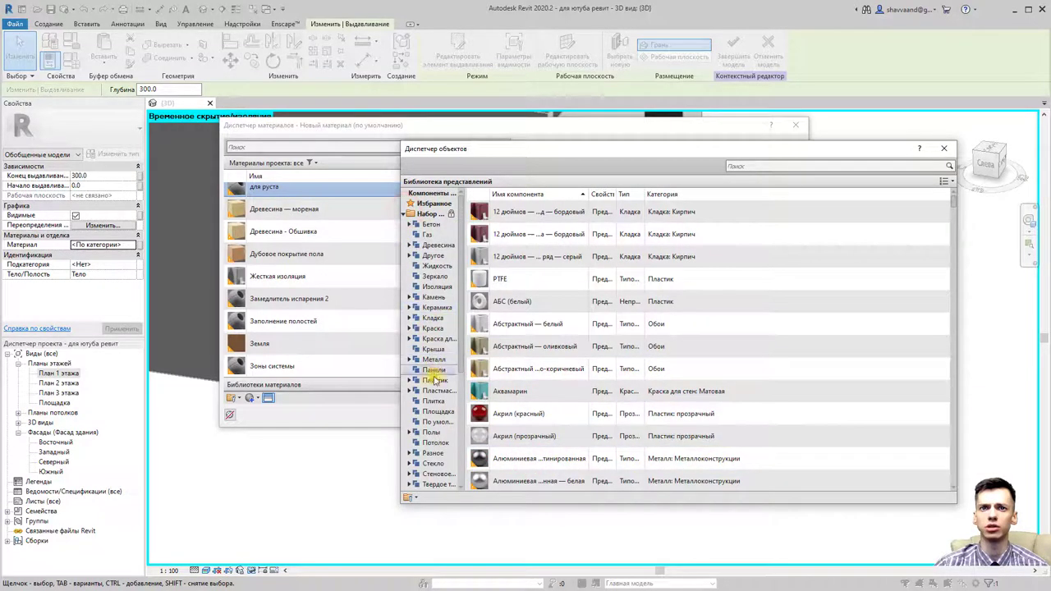
click(409, 380)
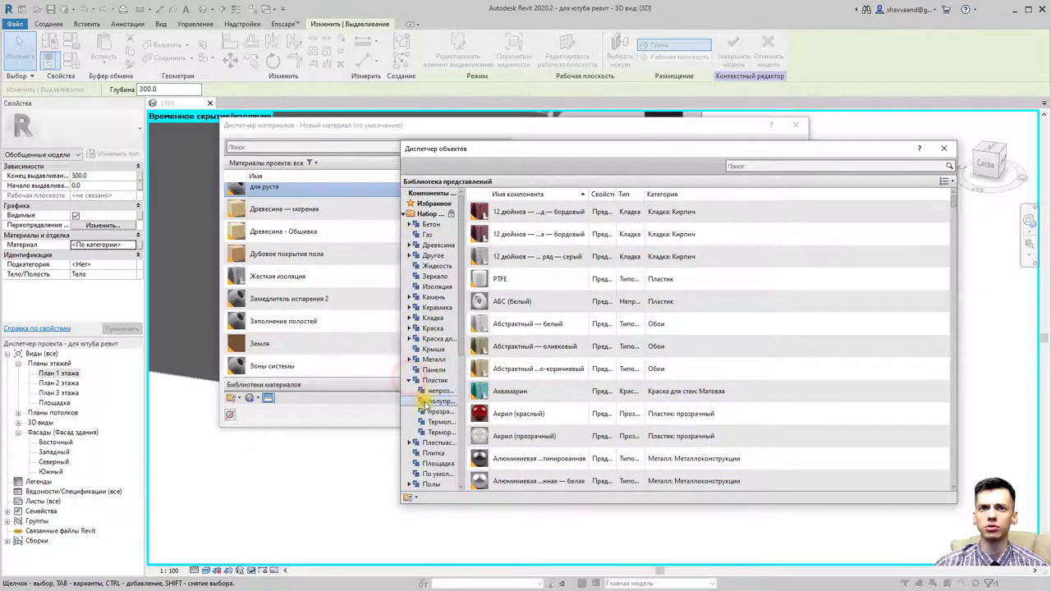
click(426, 412)
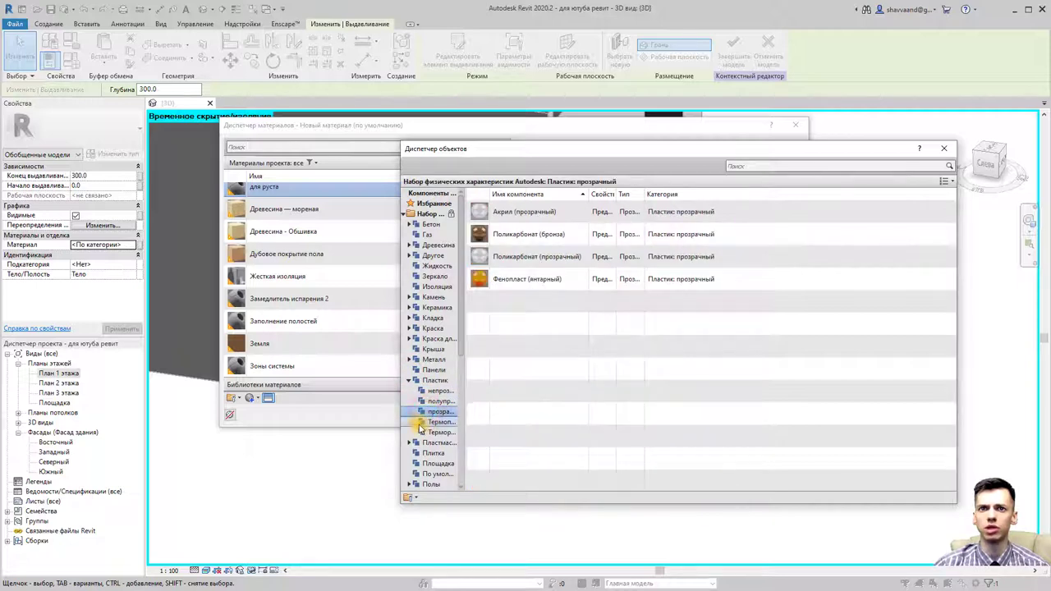
click(425, 422)
click(431, 435)
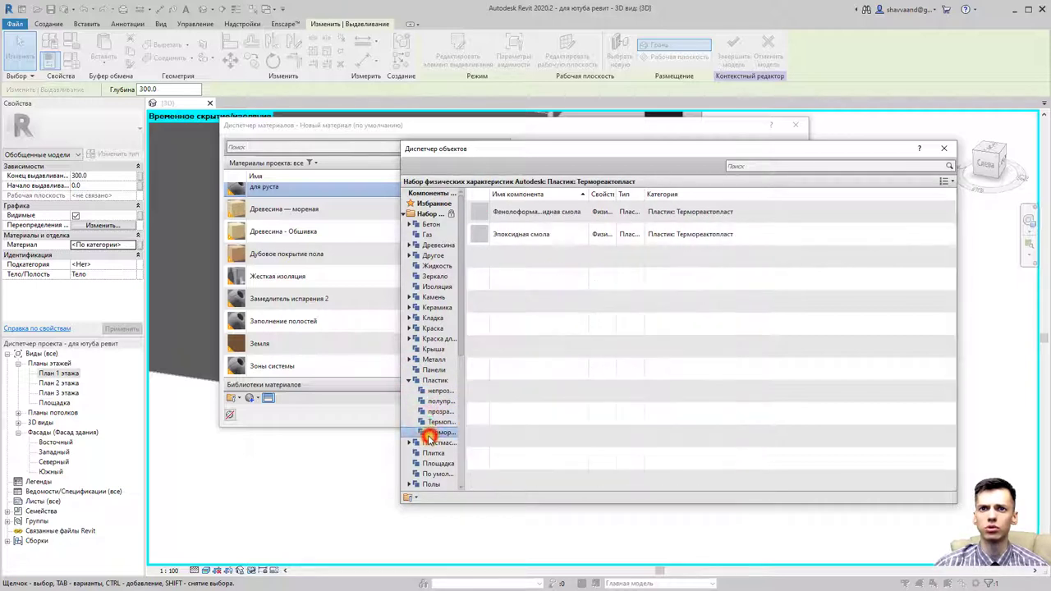
click(428, 443)
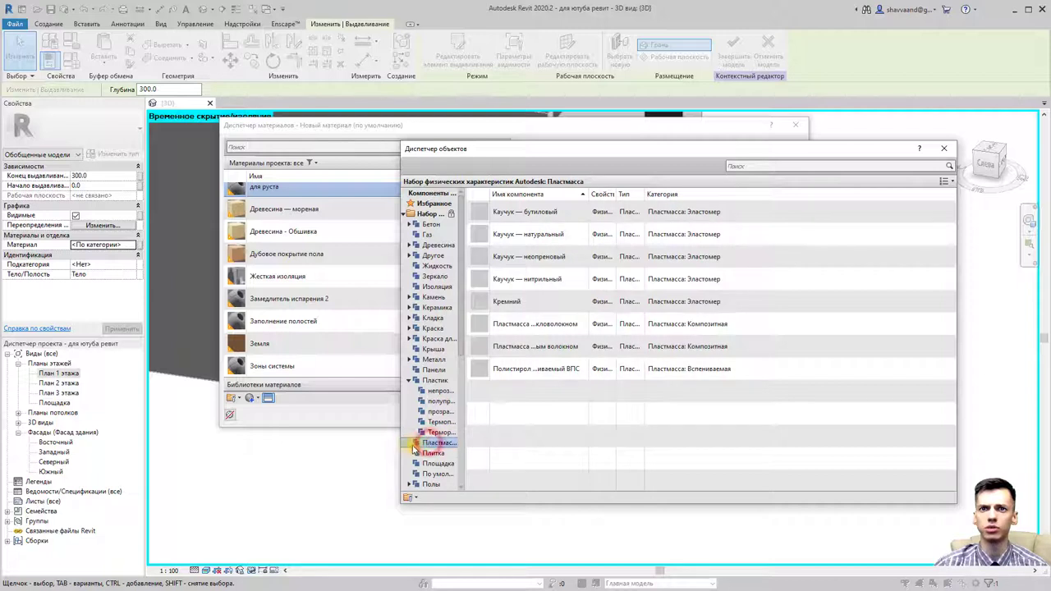
click(415, 443)
click(437, 464)
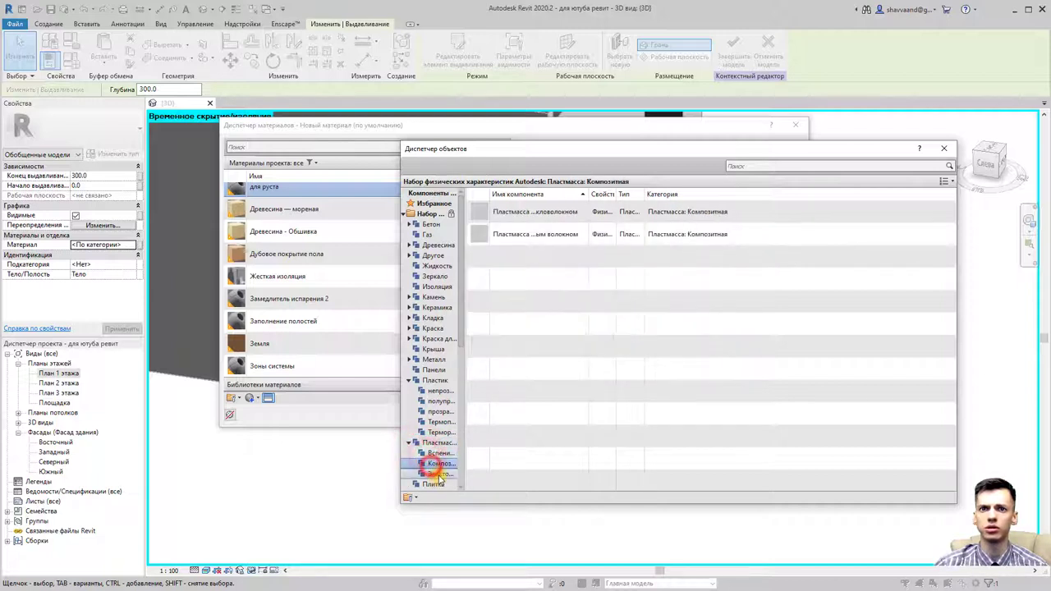
click(434, 484)
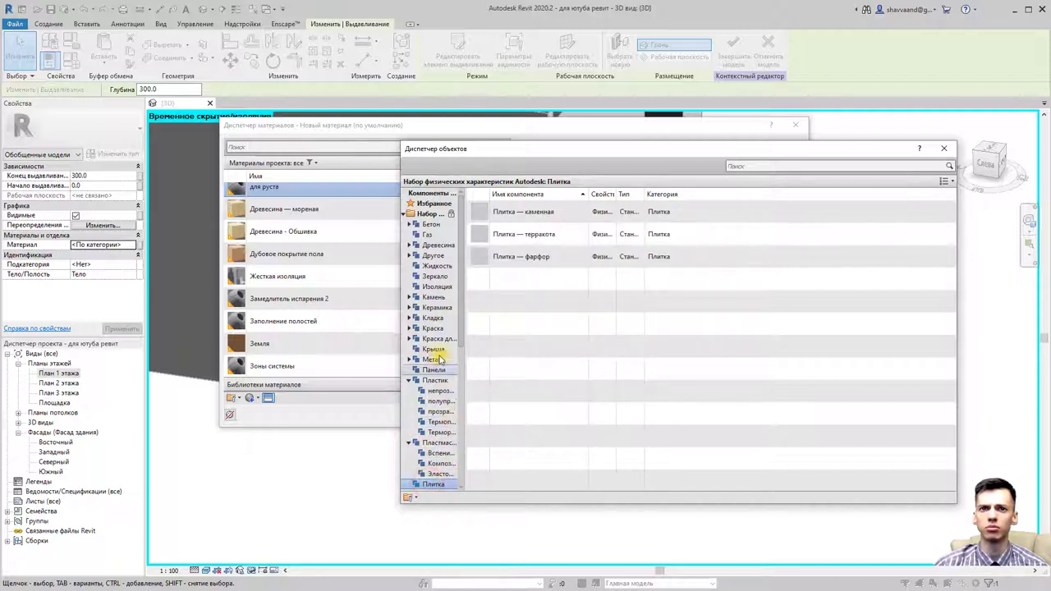
click(426, 327)
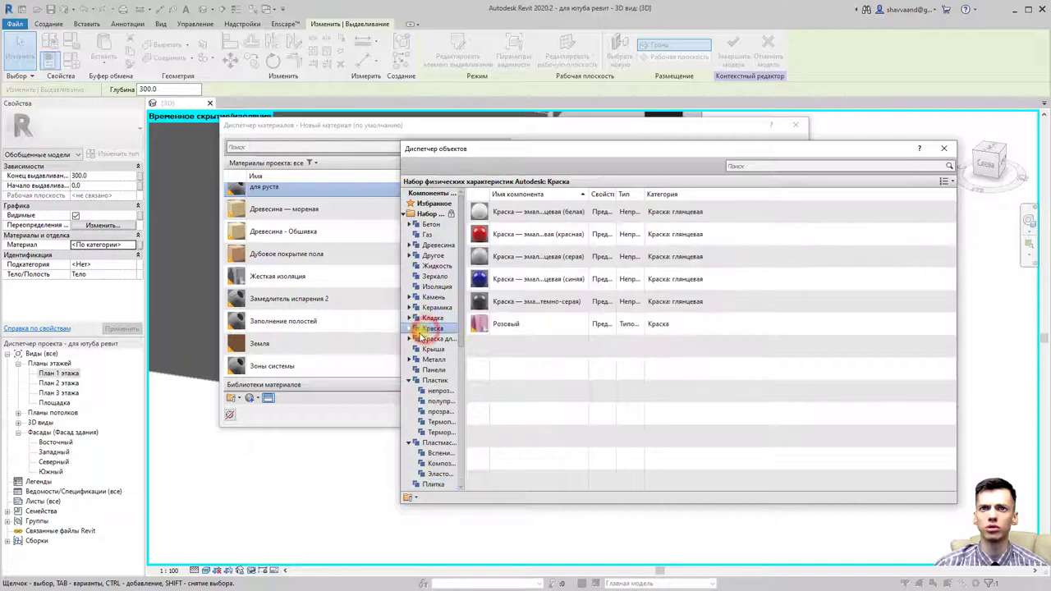
Switch to the full library and list the opaque plastics, such as Пластик — глянцевый (синий)
click(405, 213)
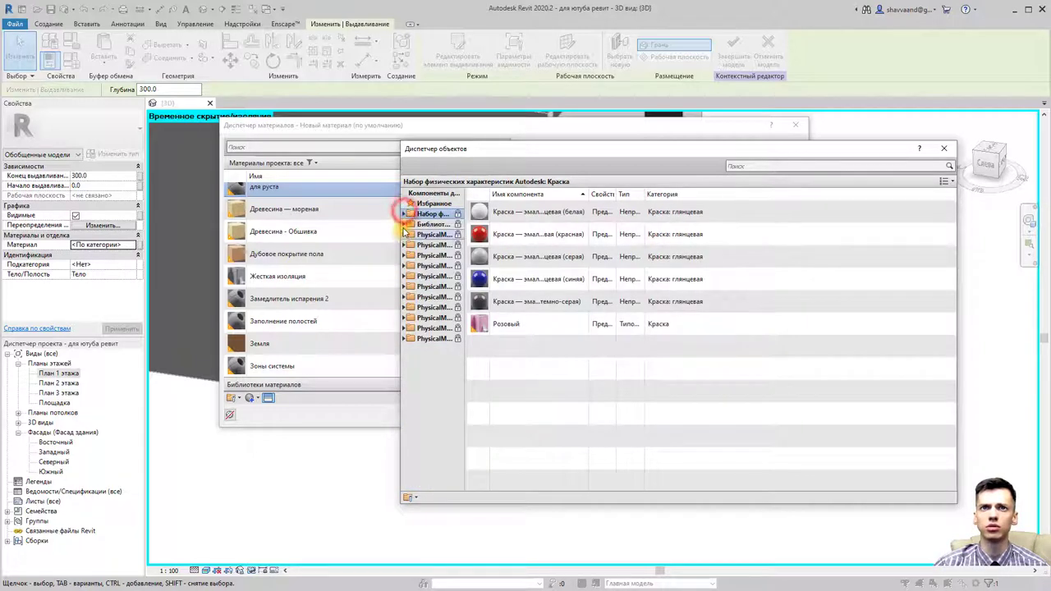
click(405, 224)
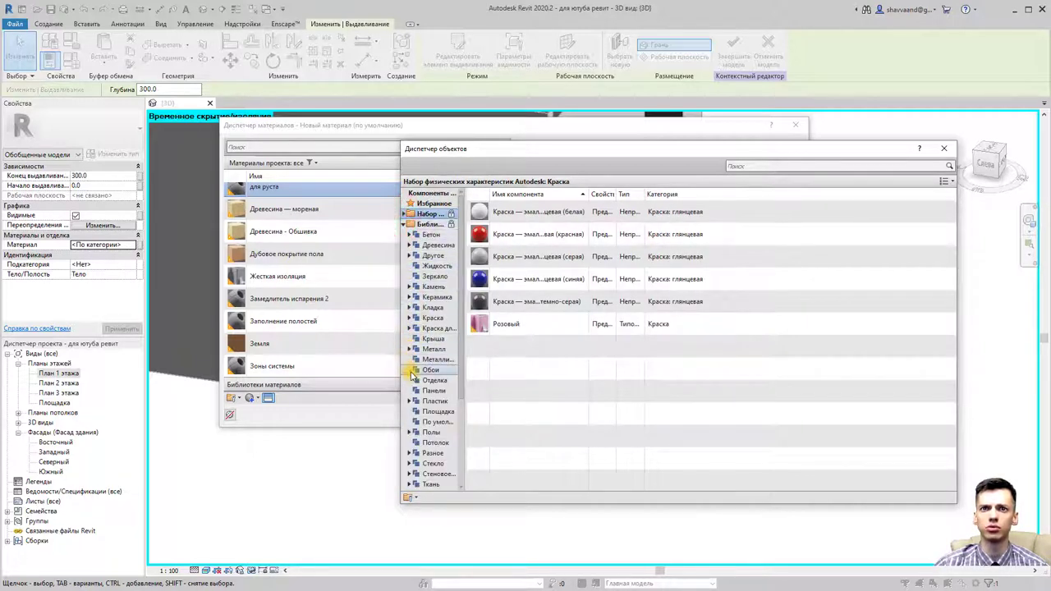
click(408, 401)
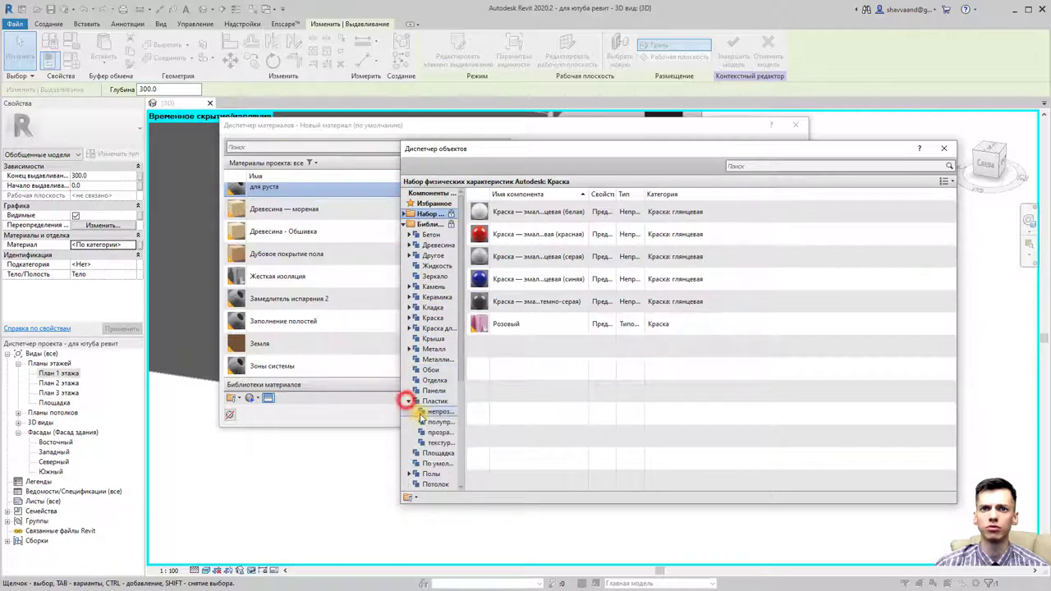
click(424, 412)
click(430, 423)
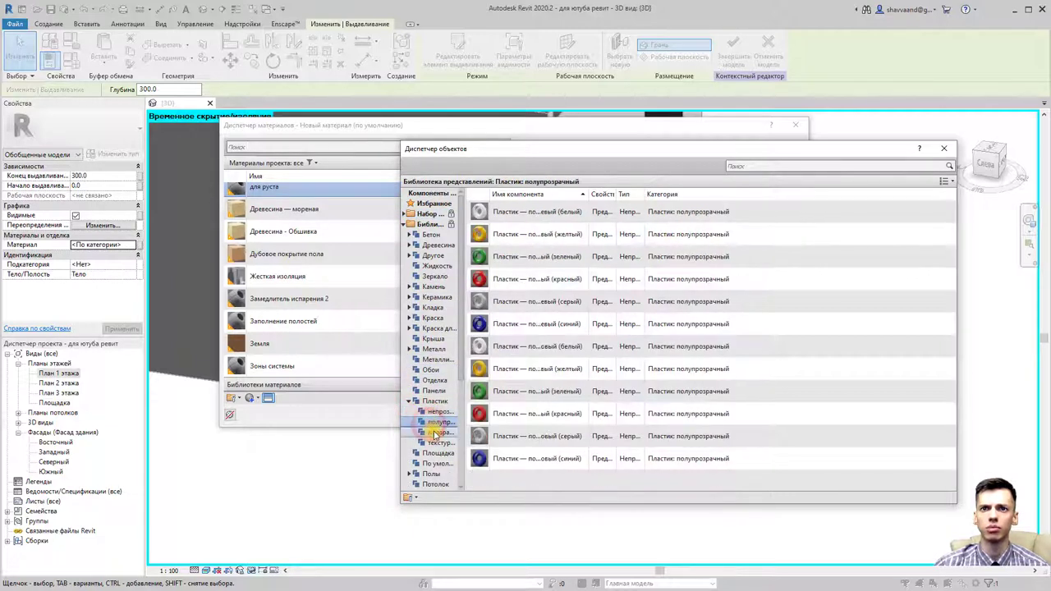
click(435, 412)
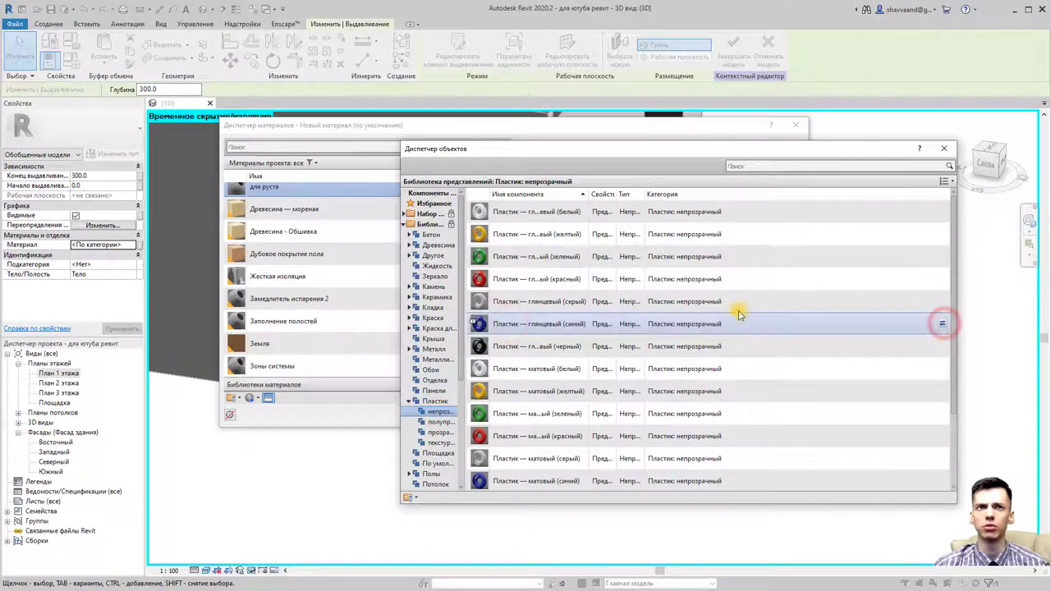
Give the upper corner extrusion the glossy blue material для руста
click(943, 153)
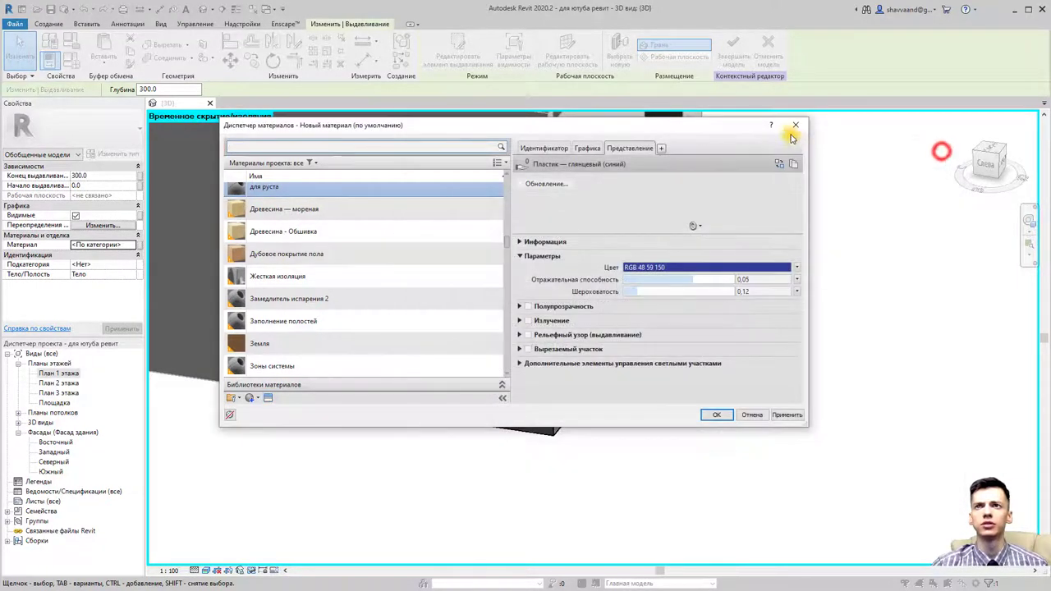
click(712, 413)
click(712, 413)
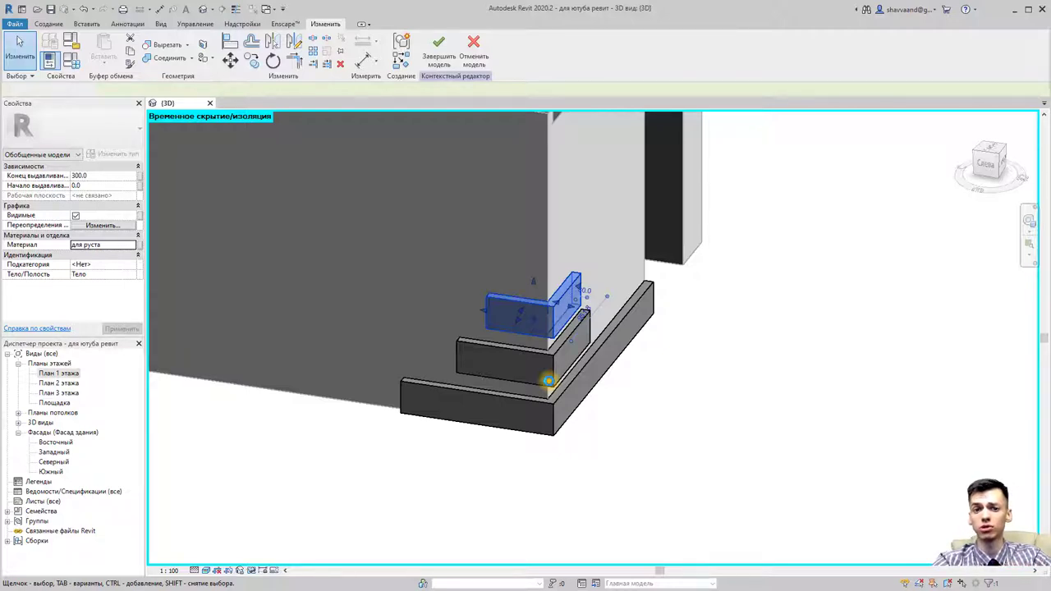
key(Escape)
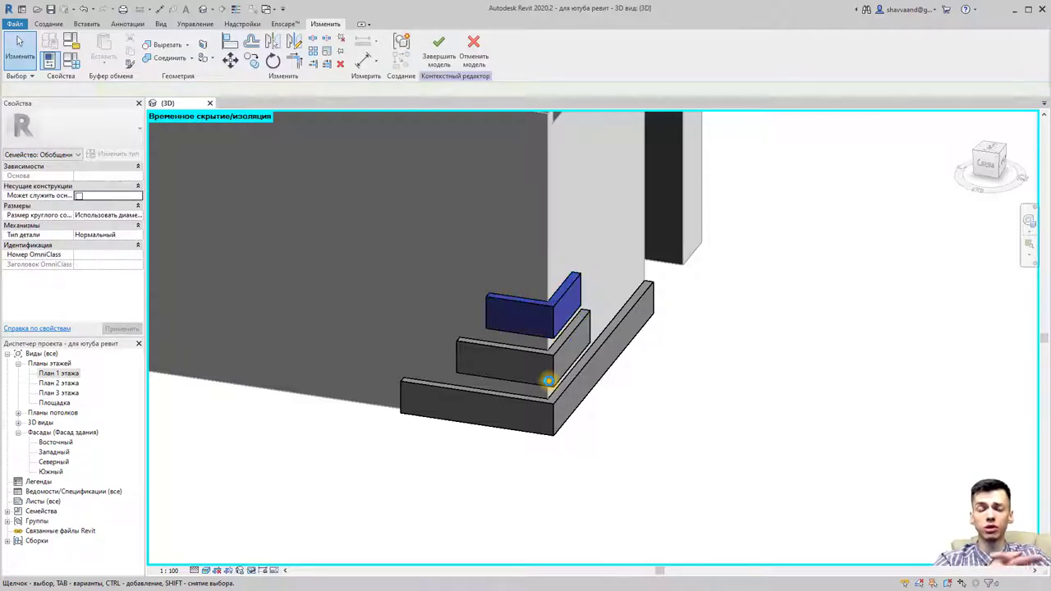
Set the lower corner extrusion's material to Древесина — морена
mouse_move(580, 353)
shift+middle_down()
mouse_move(676, 387)
mouse_move(545, 380)
mouse_move(472, 356)
shift+middle_up()
click(460, 327)
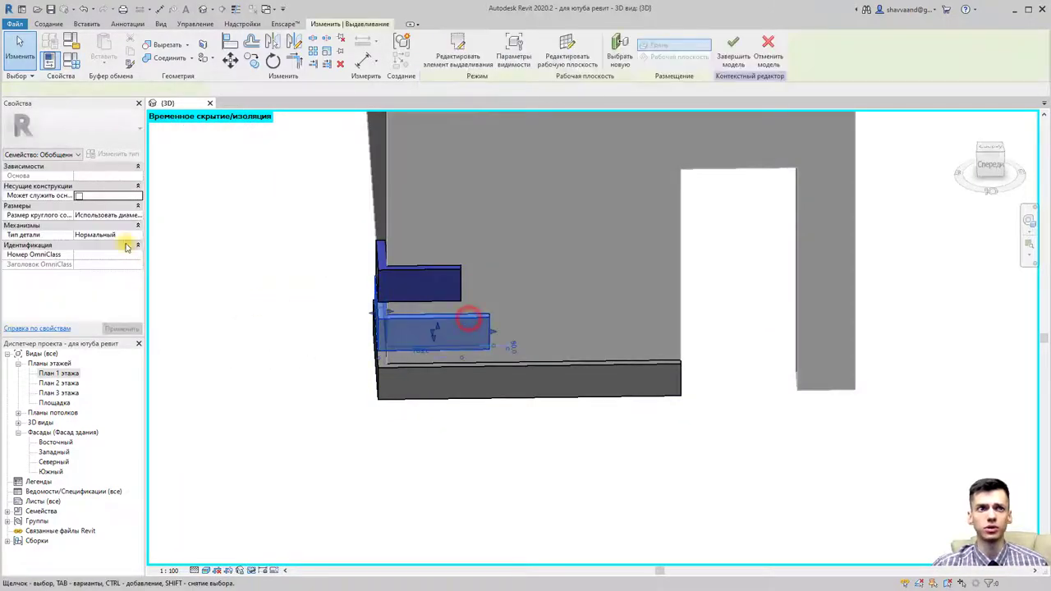
click(134, 245)
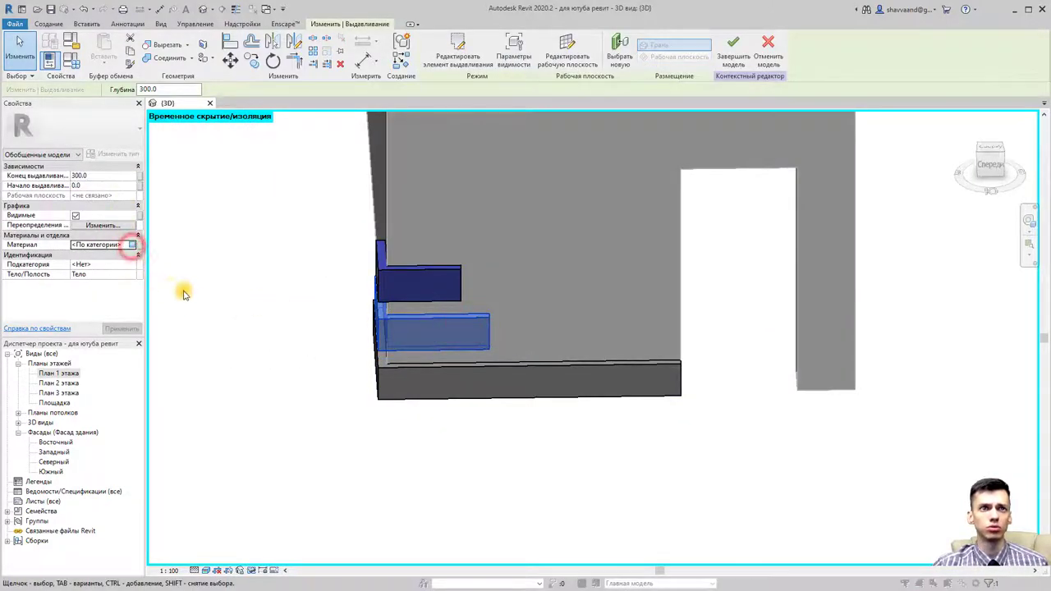
click(317, 302)
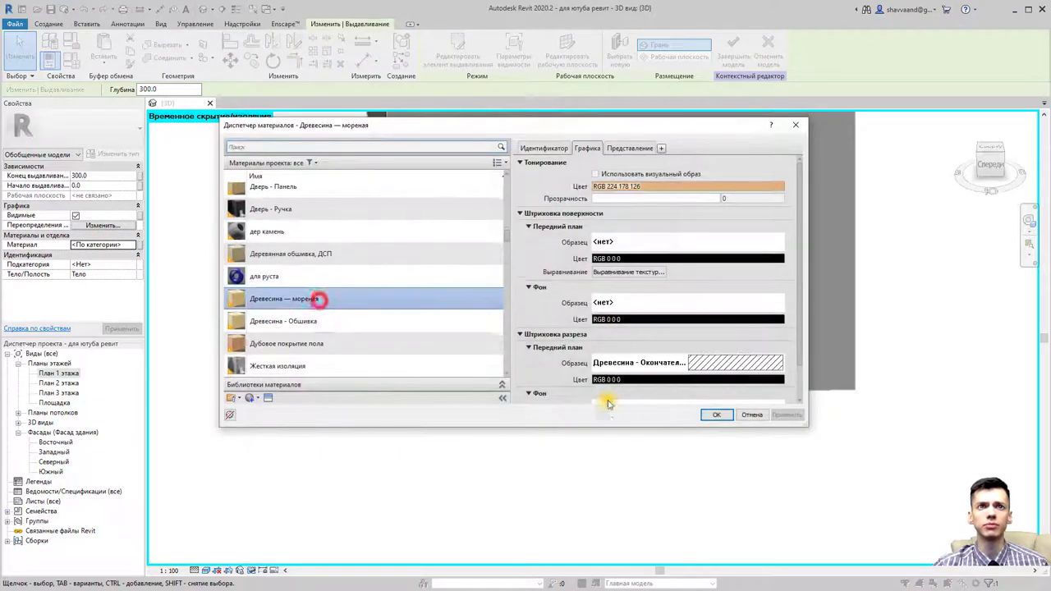
click(716, 415)
click(452, 479)
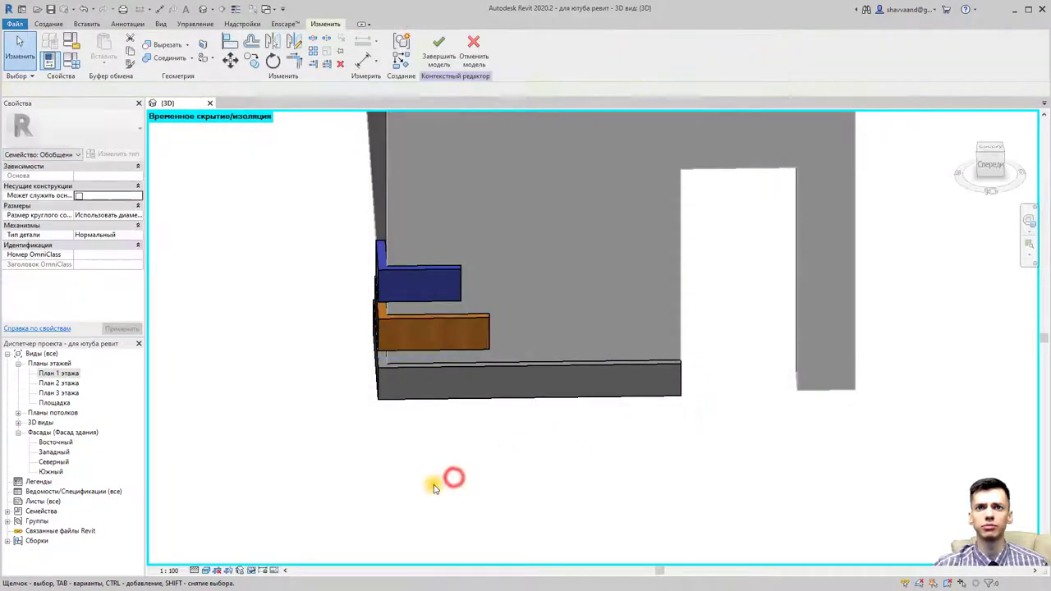
mouse_move(432, 483)
shift+middle_down()
mouse_move(477, 498)
mouse_move(391, 422)
shift+middle_up()
Finish the three-piece руст in-place model and select it, viewed from the front
scroll(420, 470, down, 2)
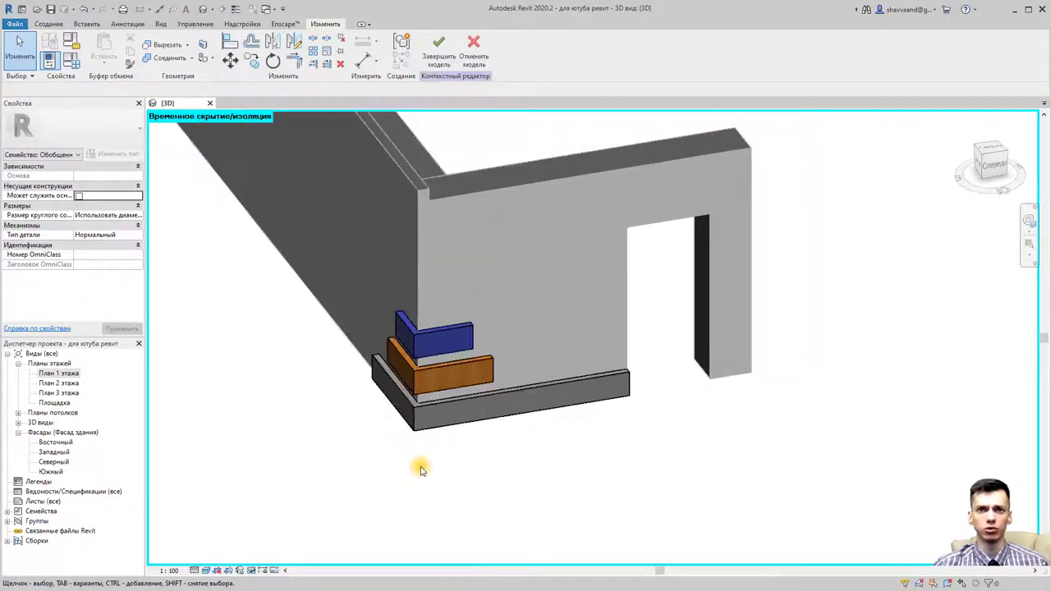
mouse_move(426, 466)
shift+middle_down()
mouse_move(600, 469)
mouse_move(336, 520)
shift+middle_up()
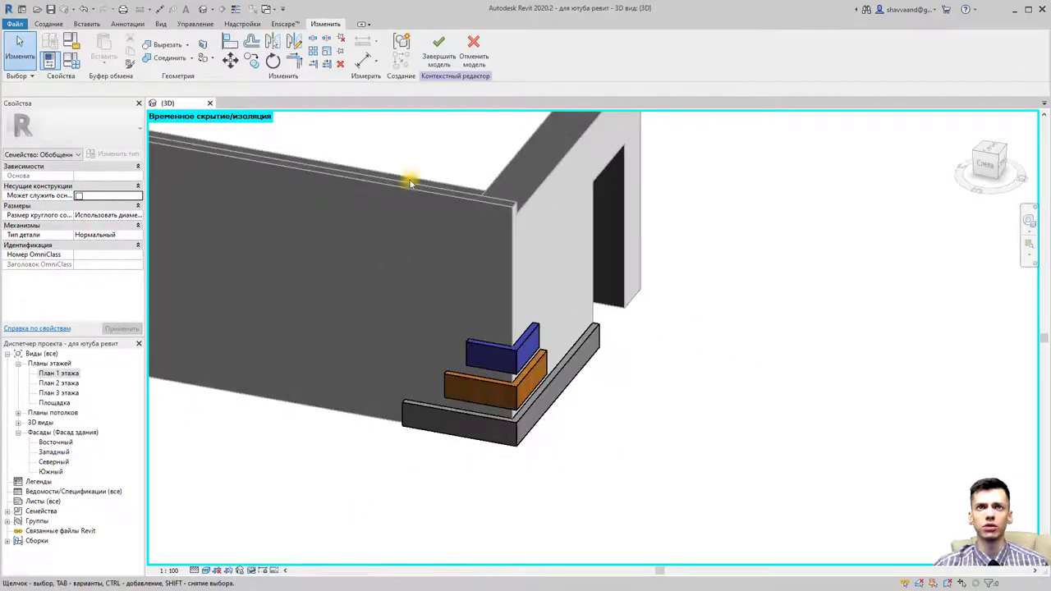
click(436, 57)
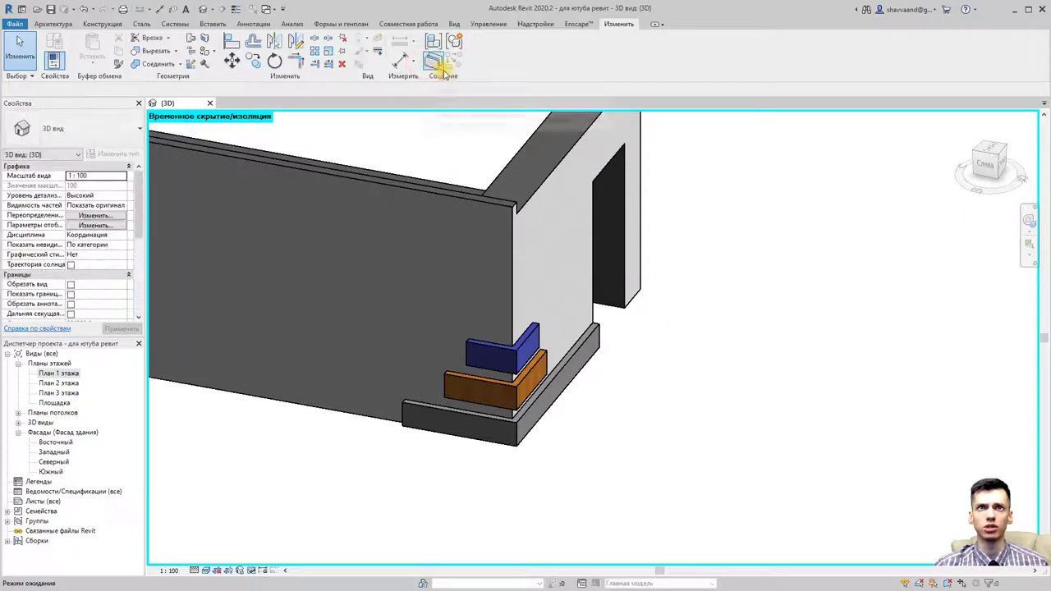
key(ctrl+z)
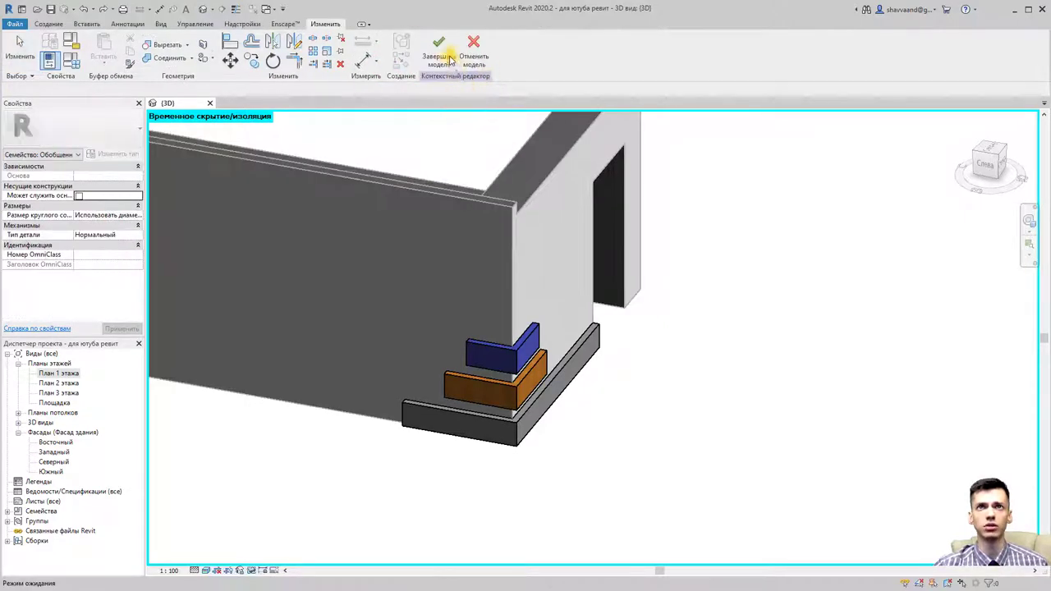
click(440, 59)
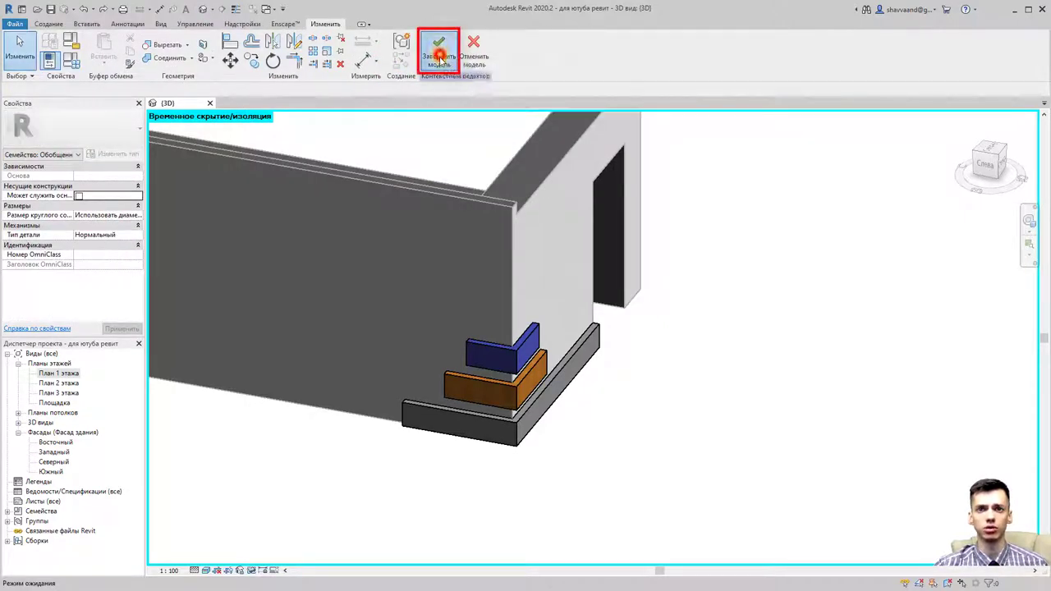
click(516, 352)
mouse_move(647, 398)
shift+middle_down()
mouse_move(501, 397)
mouse_move(500, 369)
shift+middle_up()
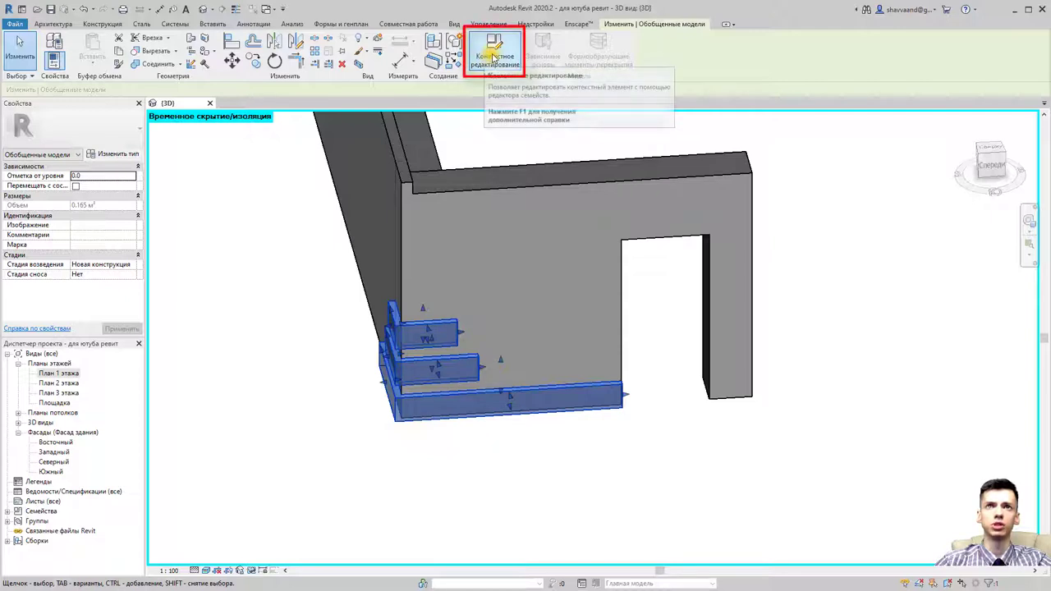
Reopen the corner in-place model, select the upper blue extrusion, and finish editing again
click(493, 58)
click(428, 323)
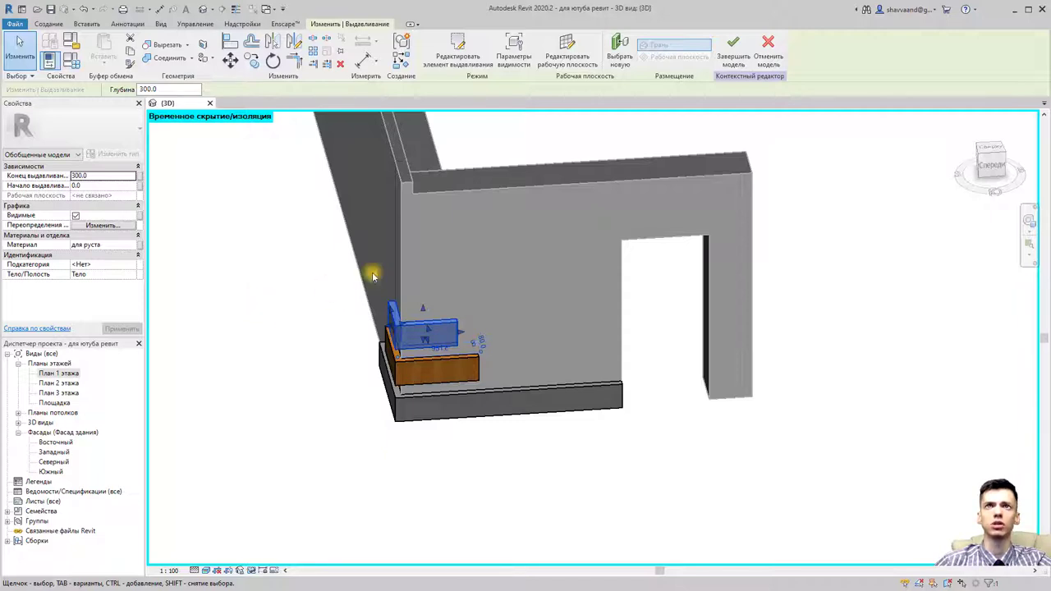
click(734, 51)
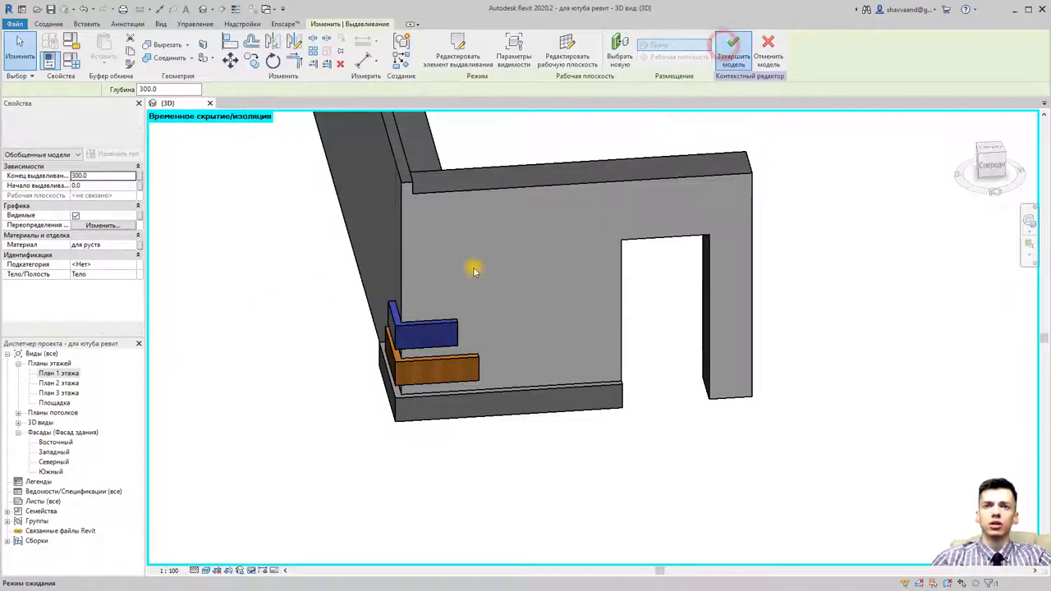
End temporary isolation, select the corner model, and open the План 1 этажа plan
click(252, 570)
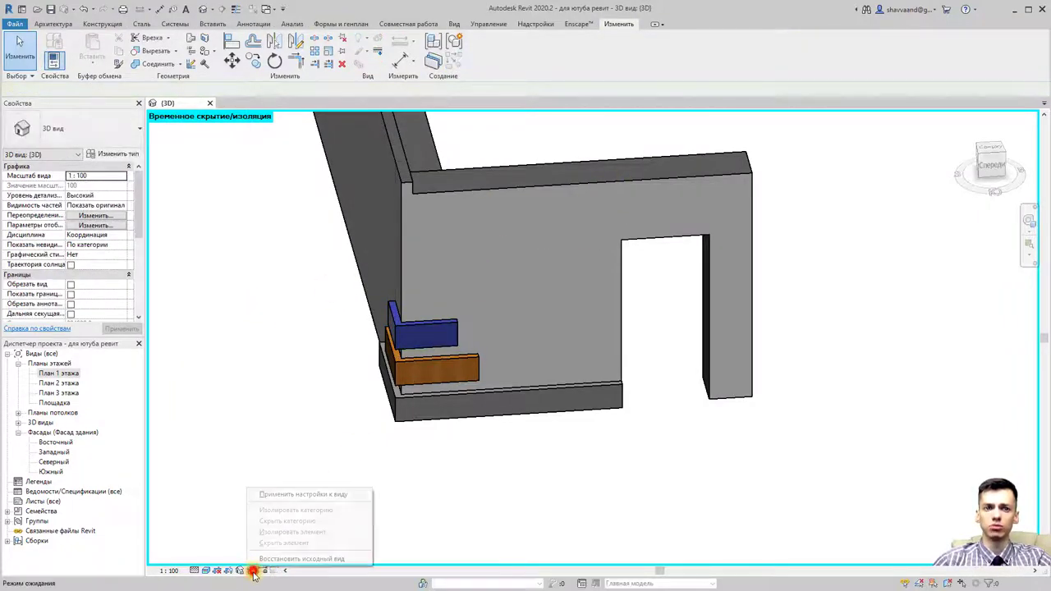
click(262, 561)
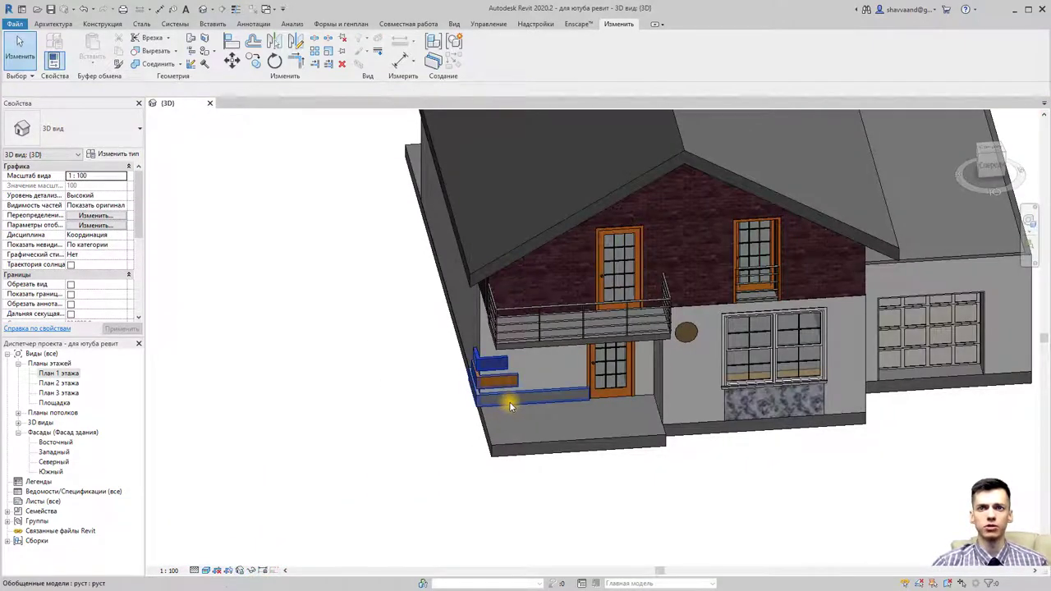
click(509, 402)
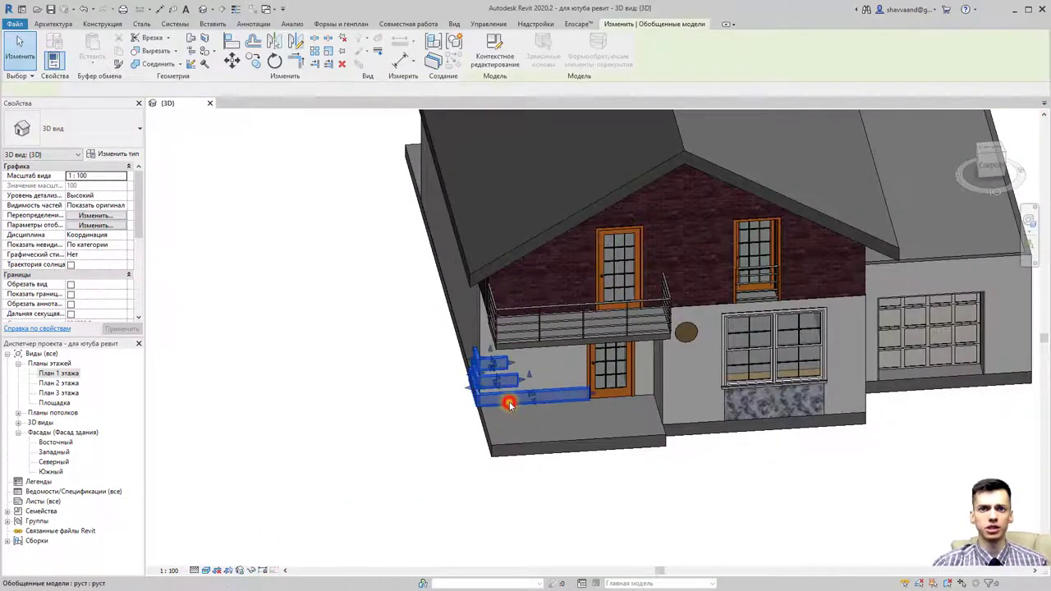
double_click(71, 374)
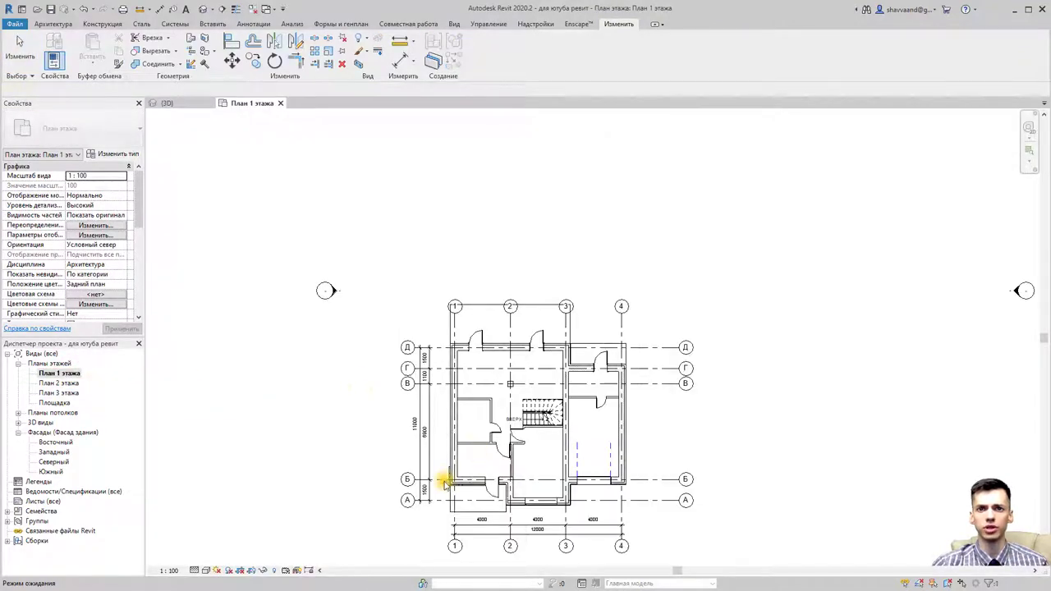
Mirror-copy the corner model about a vertical axis toward the garage's front corner
scroll(443, 484, up, 2)
scroll(453, 485, up, 3)
click(465, 491)
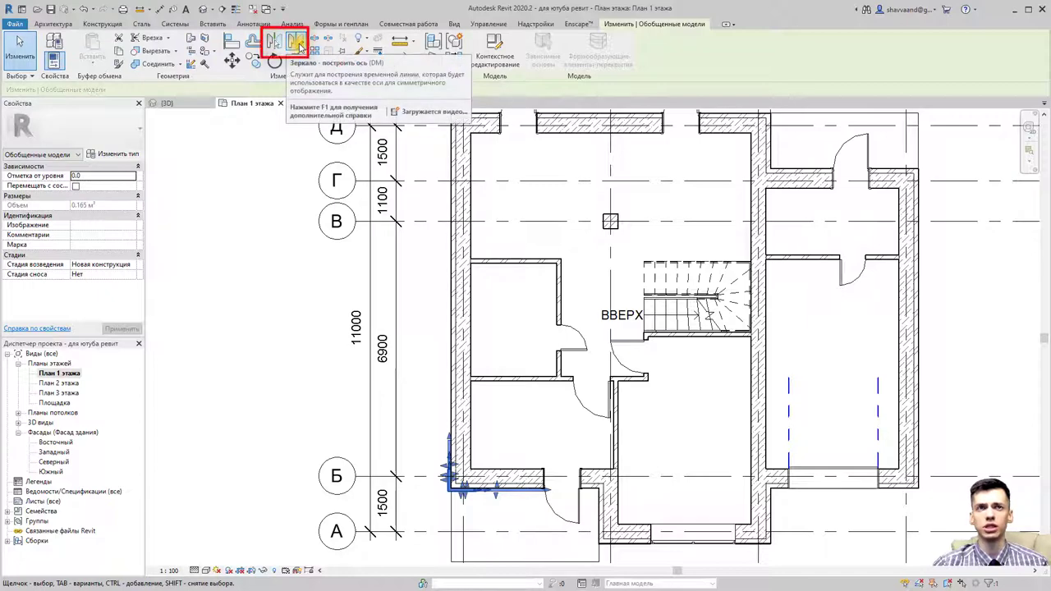
click(299, 46)
middle_drag(671, 420, 638, 417)
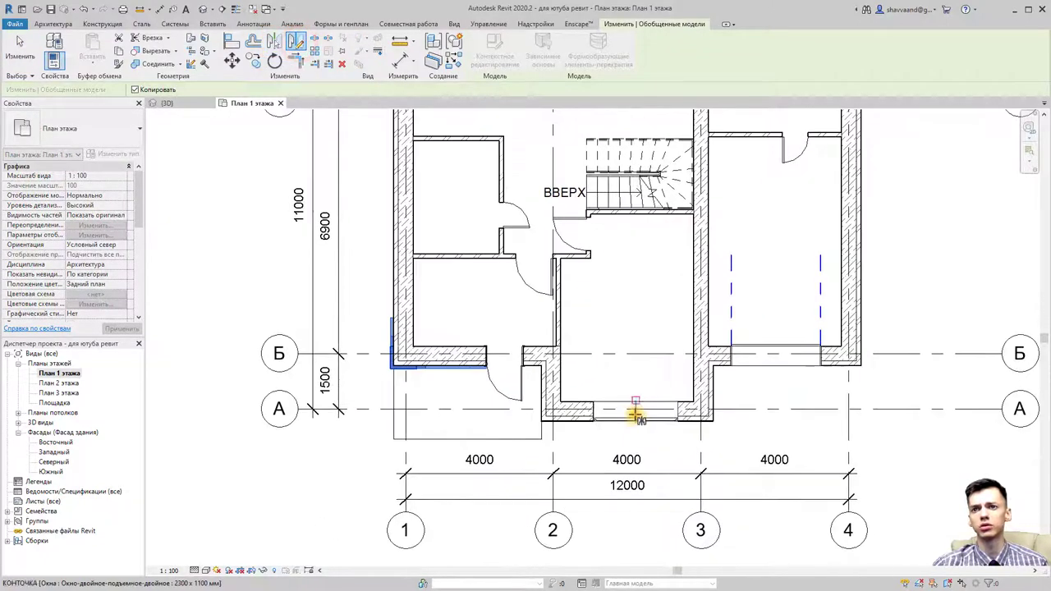
click(636, 418)
click(635, 307)
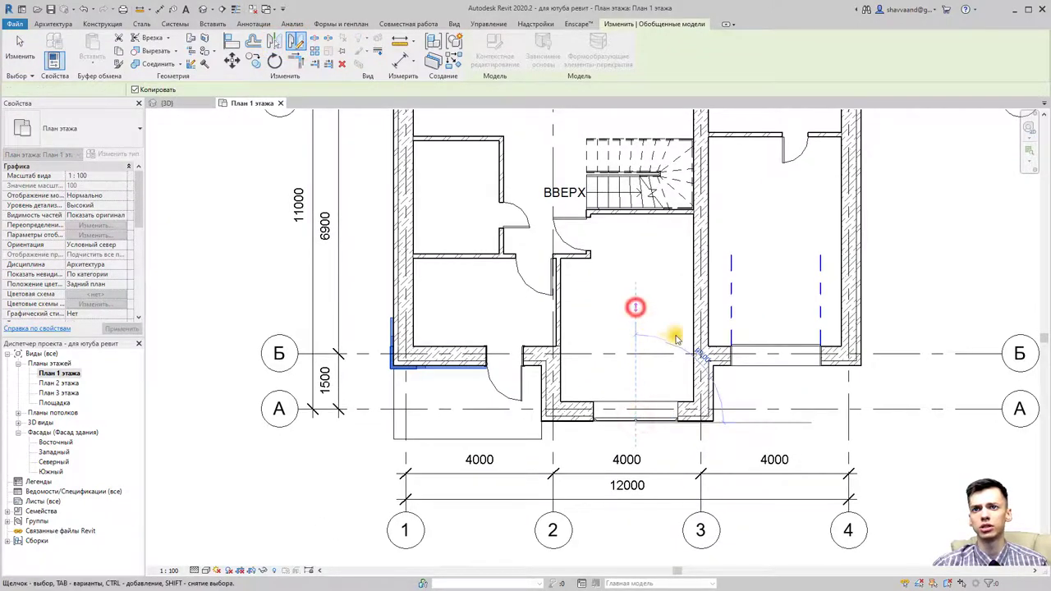
Move the mirrored copy so it sits snugly in the garage's wall corner
scroll(698, 361, up, 2)
scroll(711, 369, up, 2)
scroll(758, 371, up, 3)
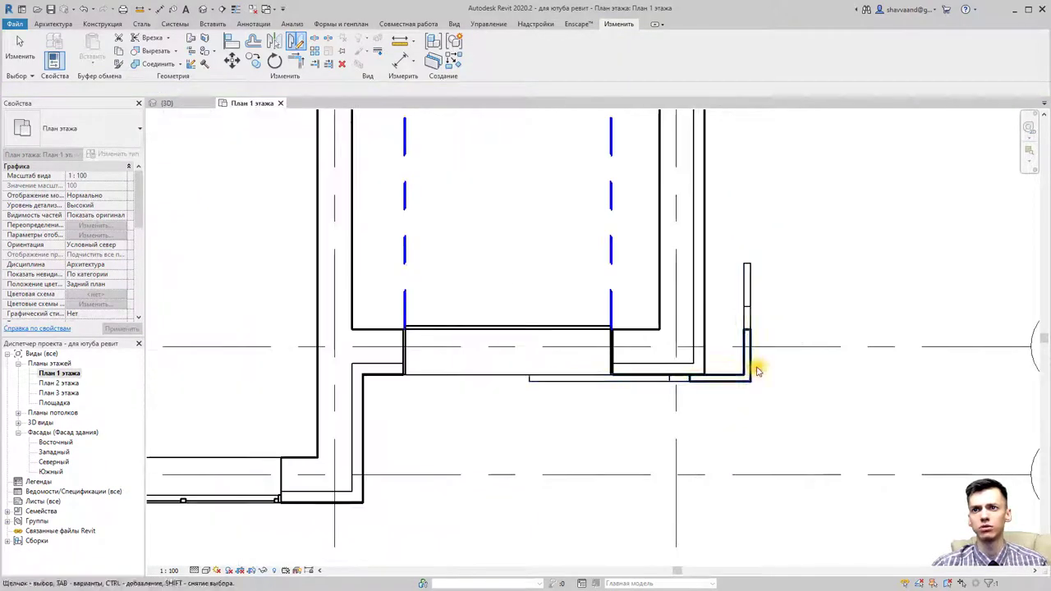
click(747, 363)
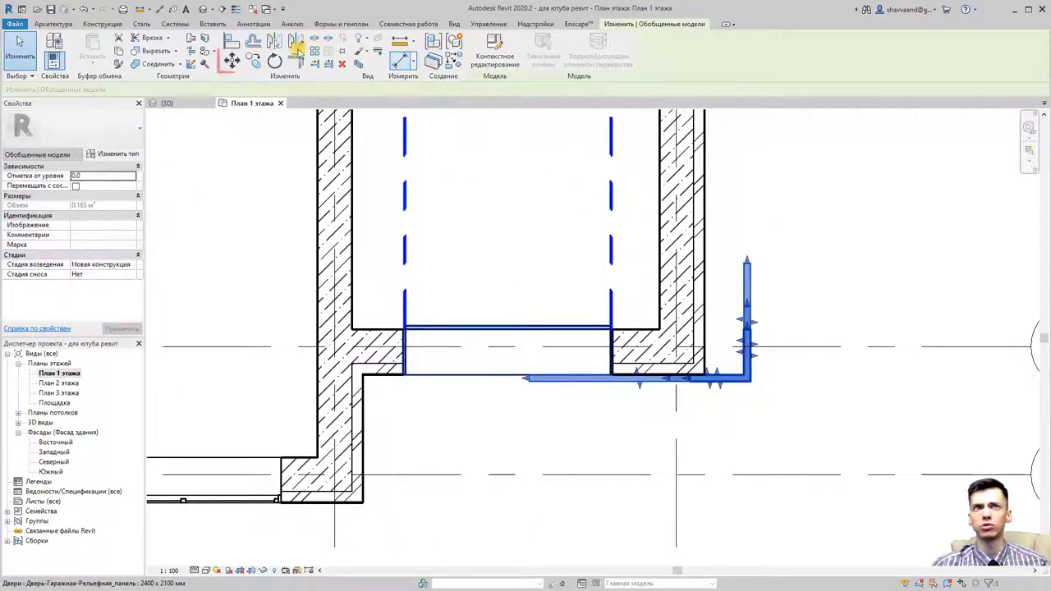
click(231, 60)
scroll(734, 369, up, 2)
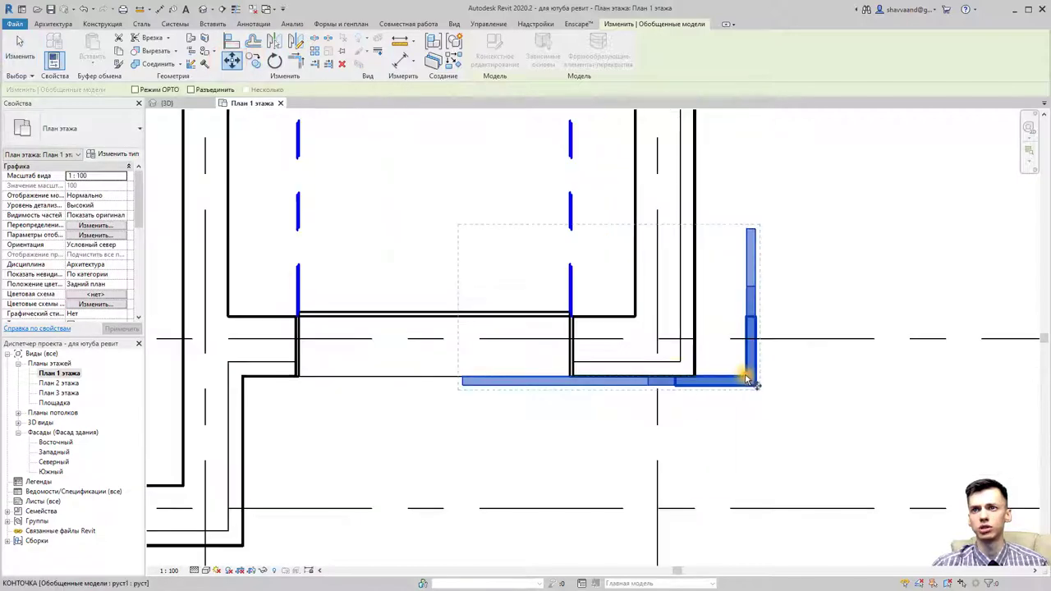
click(747, 376)
click(695, 376)
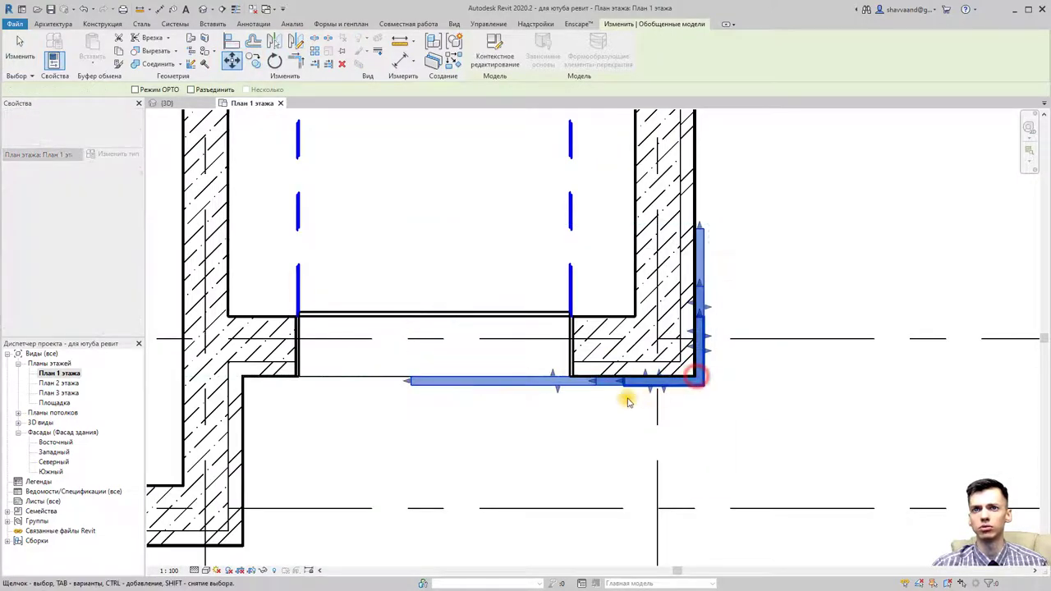
Return to the {3D} view and select the mirrored corner piece
click(200, 9)
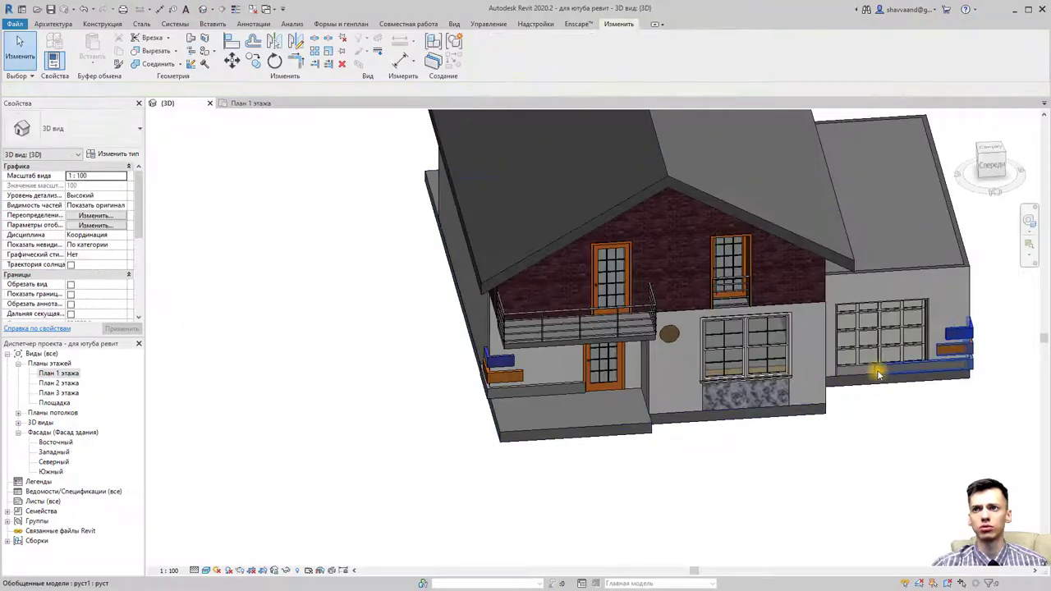
click(877, 369)
shift+middle_drag(934, 399, 862, 362)
Nudge the mirrored corner piece slightly right, then orbit onto the main house's front facade
drag(862, 362, 929, 369)
click(845, 433)
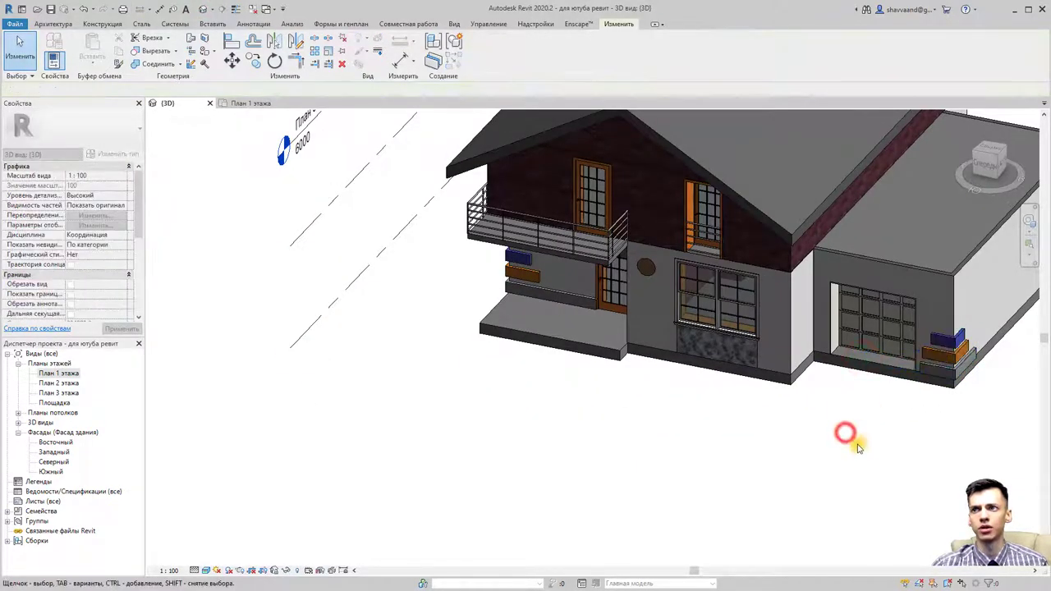
mouse_move(849, 436)
shift+middle_down()
mouse_move(819, 462)
mouse_move(861, 394)
shift+middle_up()
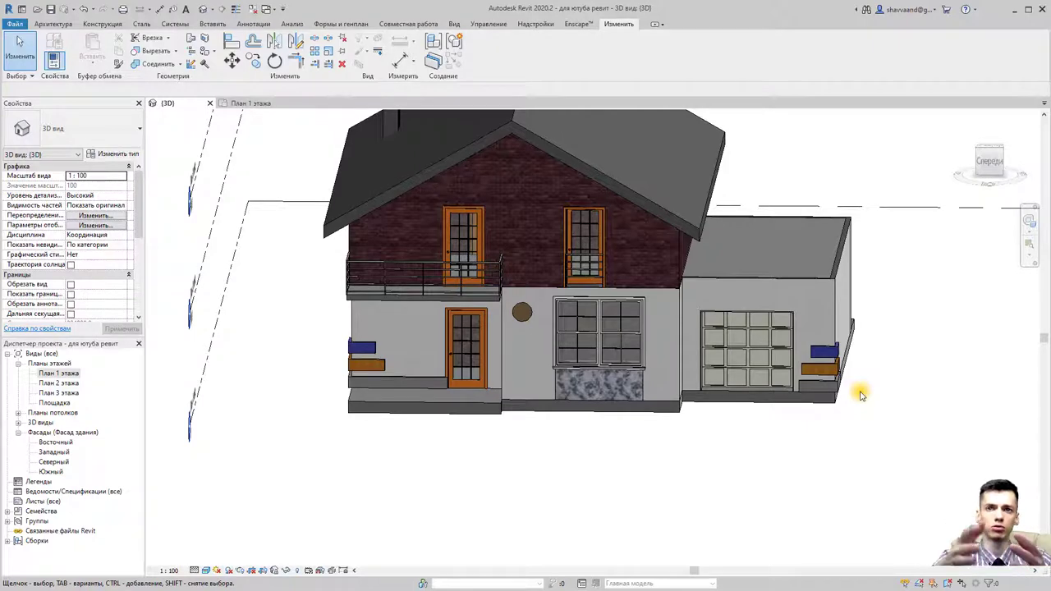
shift+middle_drag(922, 356, 835, 389)
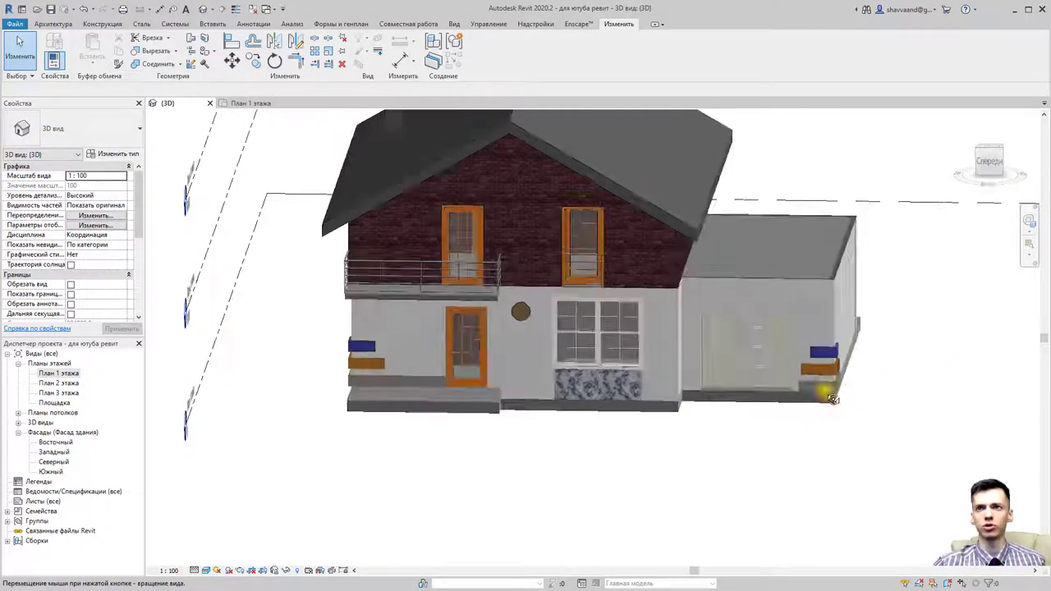
scroll(599, 383, up, 5)
mouse_move(598, 383)
middle_down()
mouse_move(519, 383)
mouse_move(669, 406)
middle_up()
scroll(570, 413, up, 2)
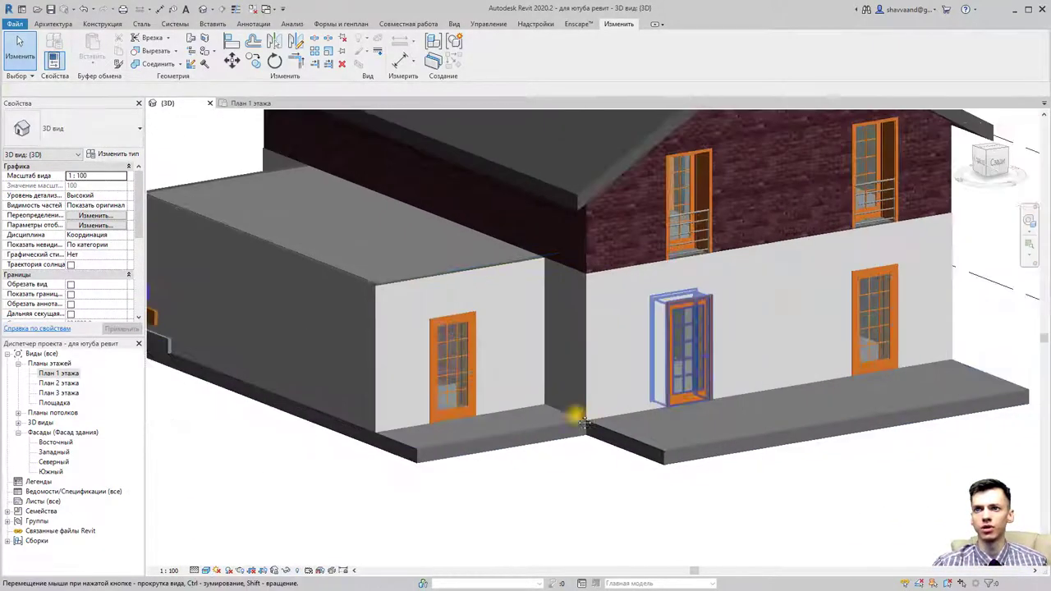
scroll(615, 312, up, 2)
shift+middle_drag(690, 459, 570, 500)
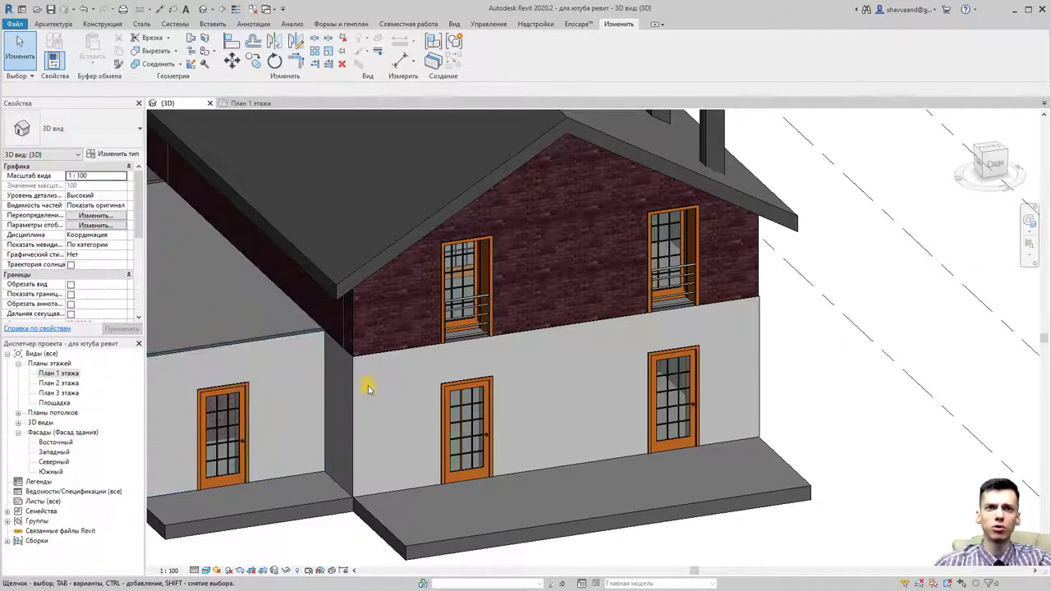
Isolate the main house's front wall and view it from the Top
click(385, 355)
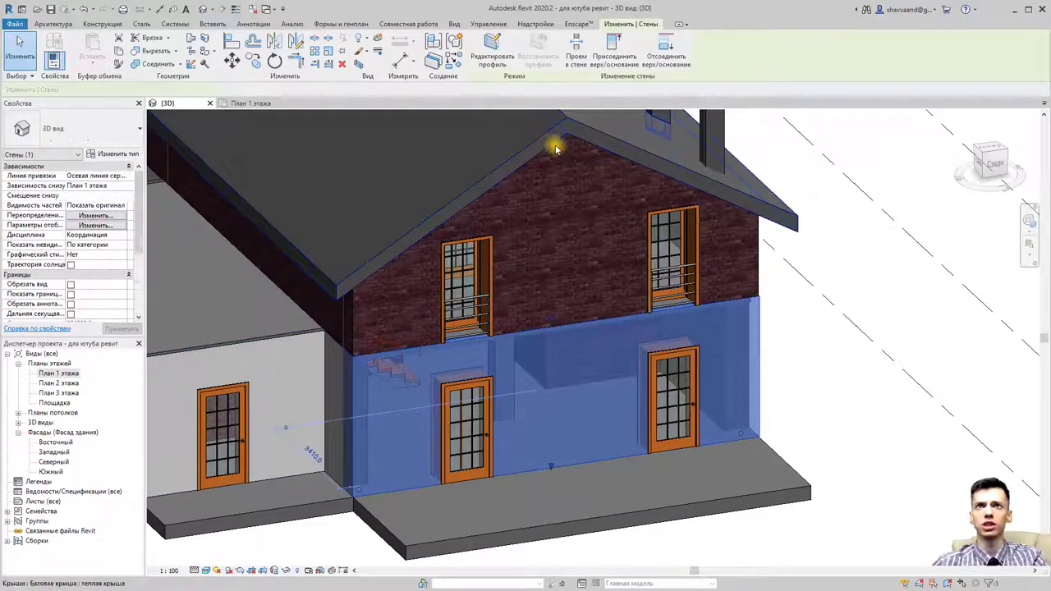
click(287, 571)
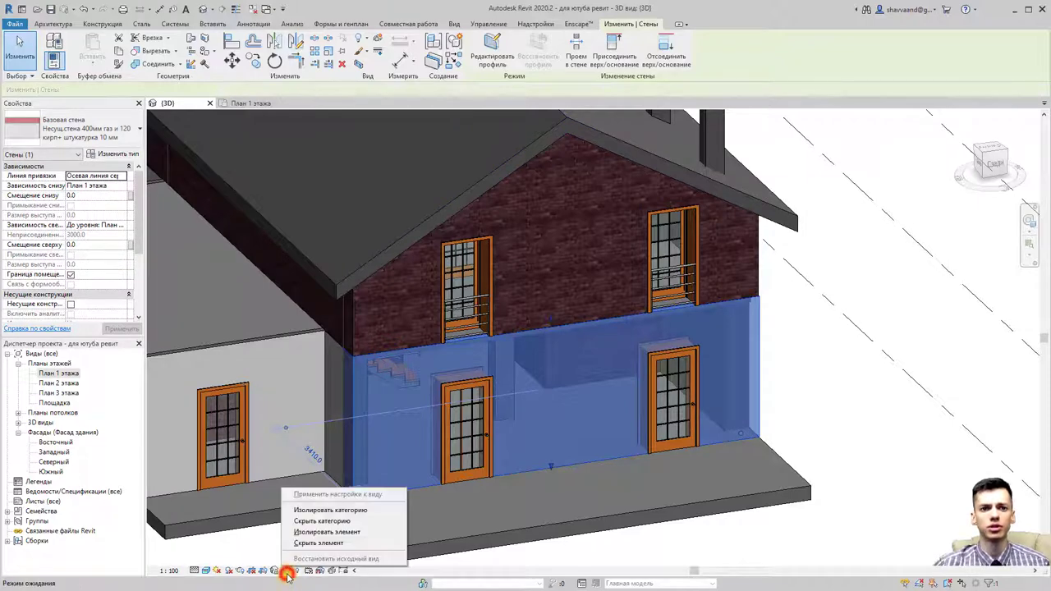
click(316, 535)
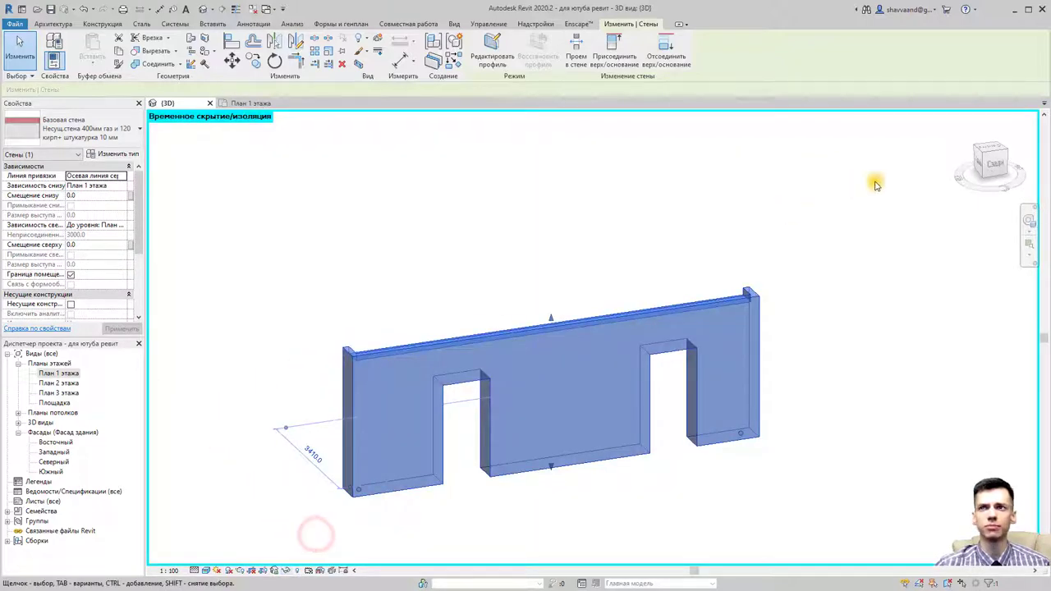
click(990, 158)
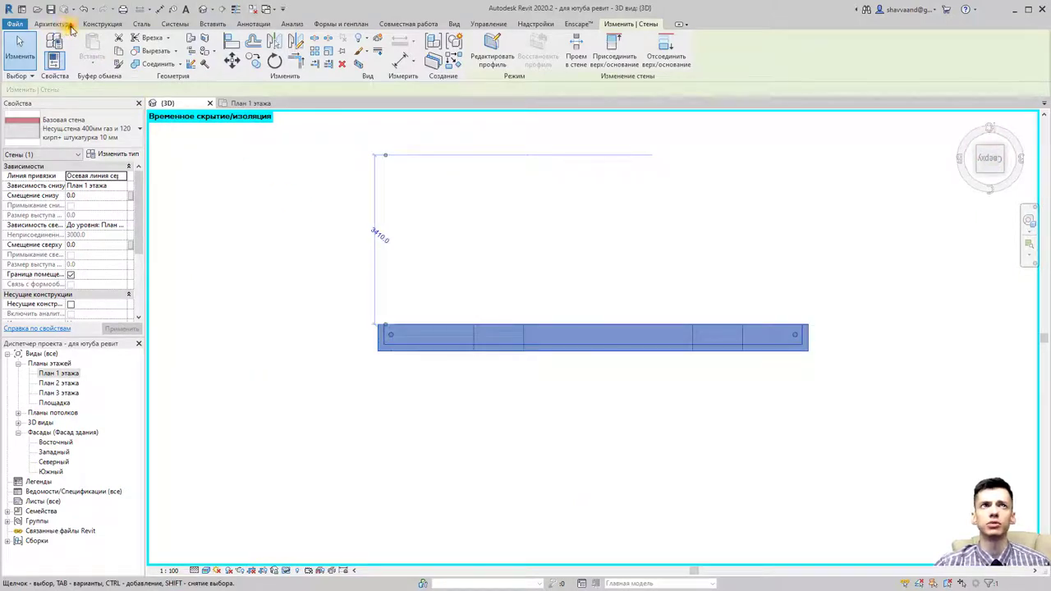
Create a Generic Models in-place model named стена выступа
click(71, 27)
click(135, 59)
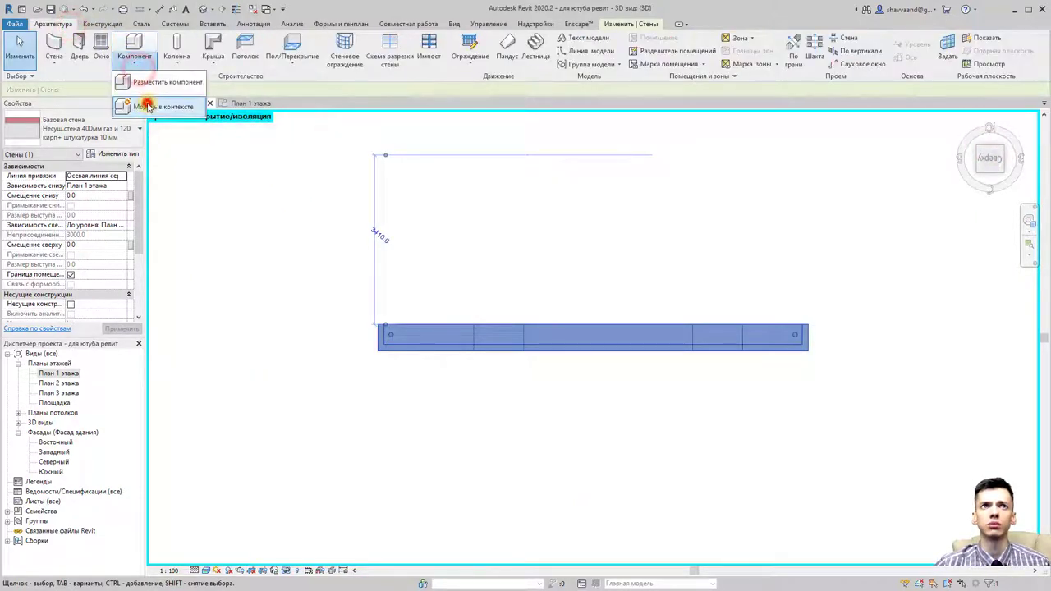
click(147, 107)
scroll(489, 279, down, 3)
scroll(485, 283, down, 2)
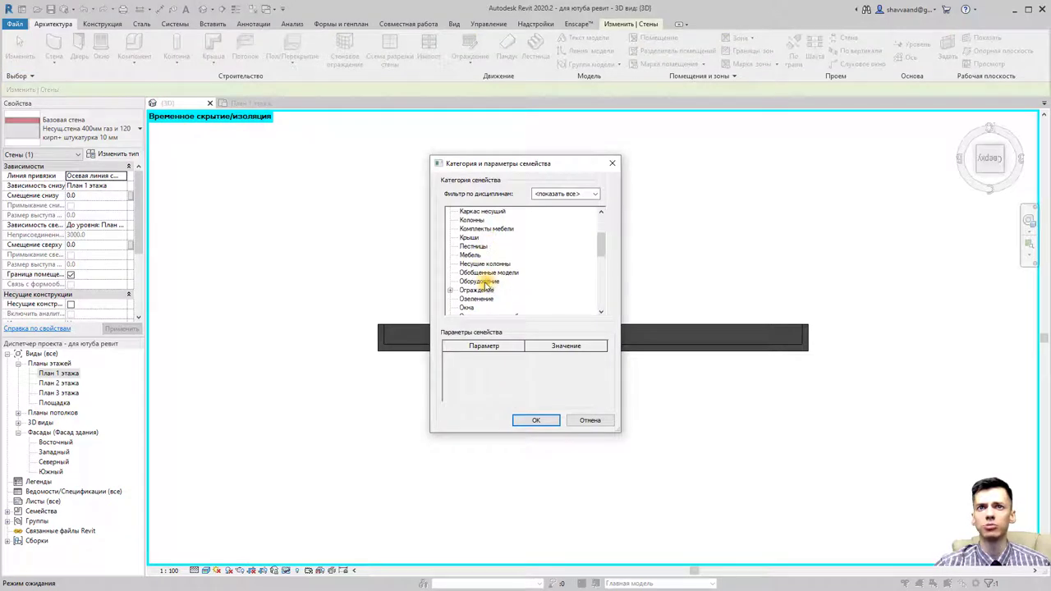
double_click(477, 274)
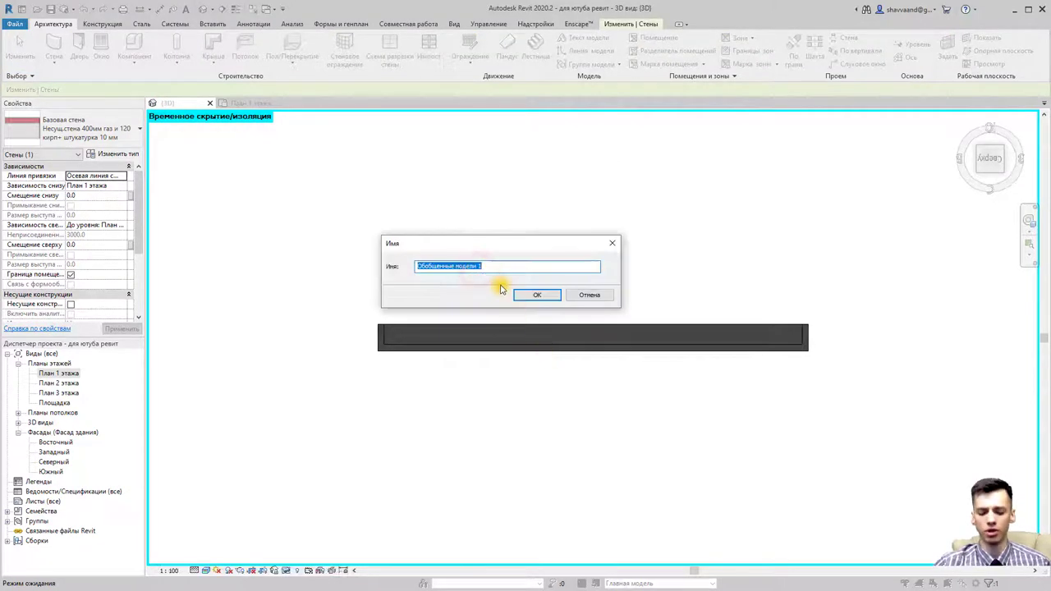
text(стена выступ)
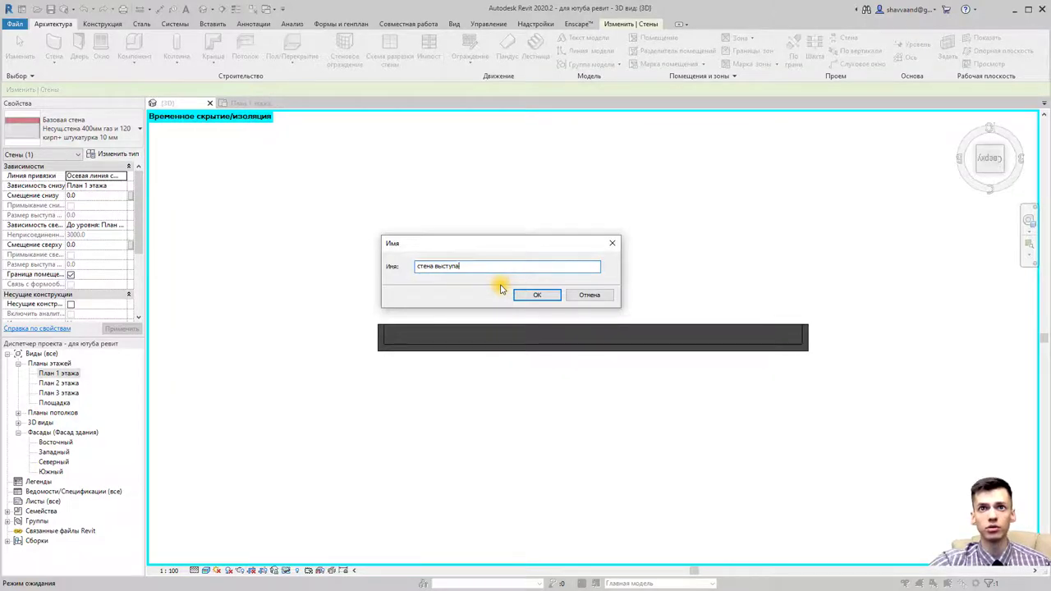
key(Return)
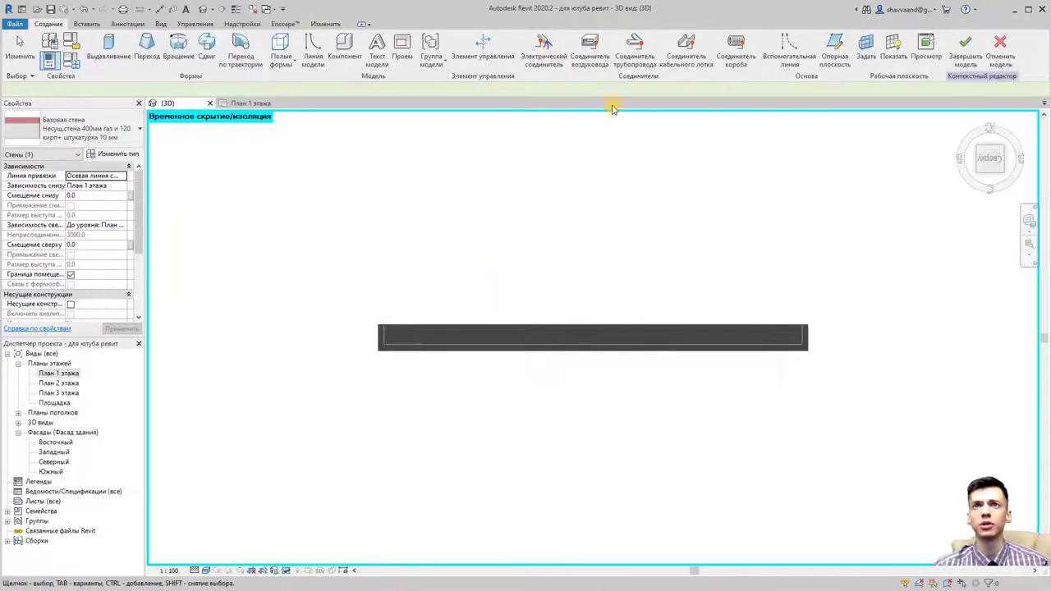
Start an extrusion and draw a vertical reference line at the wall's front edge
click(103, 41)
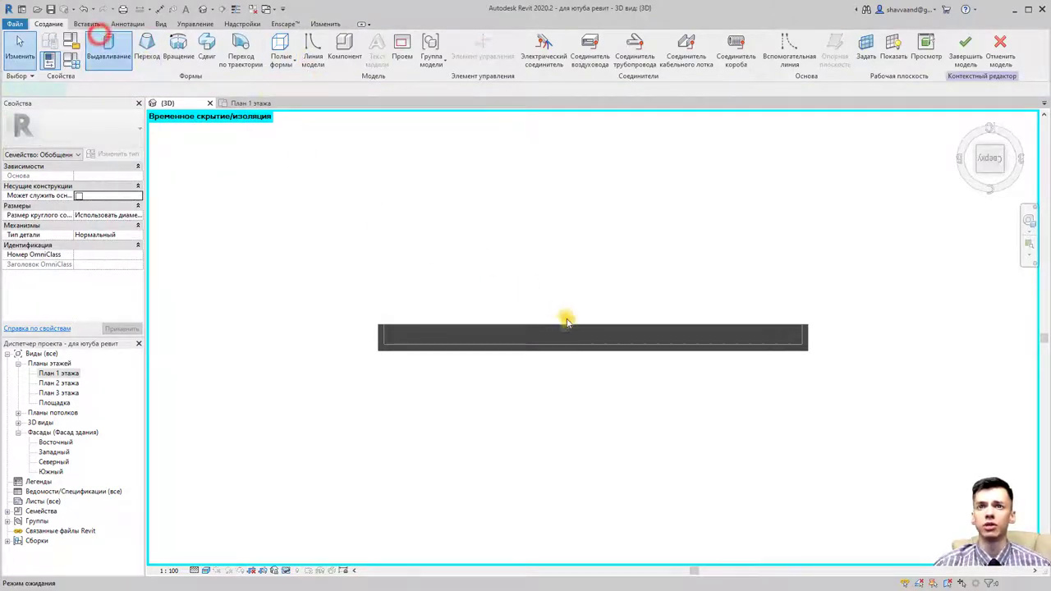
click(466, 39)
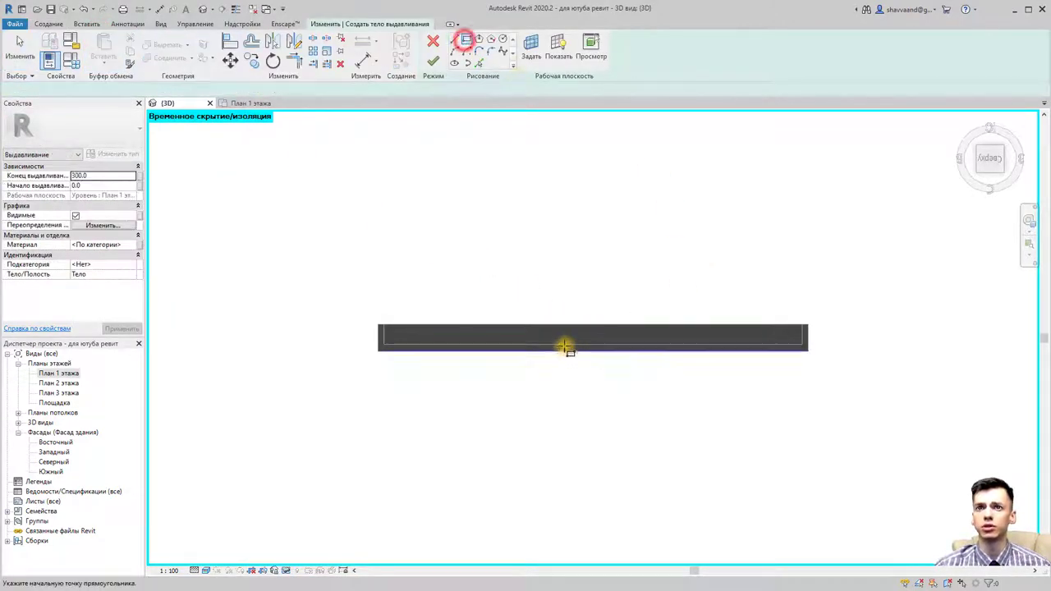
scroll(553, 355, up, 2)
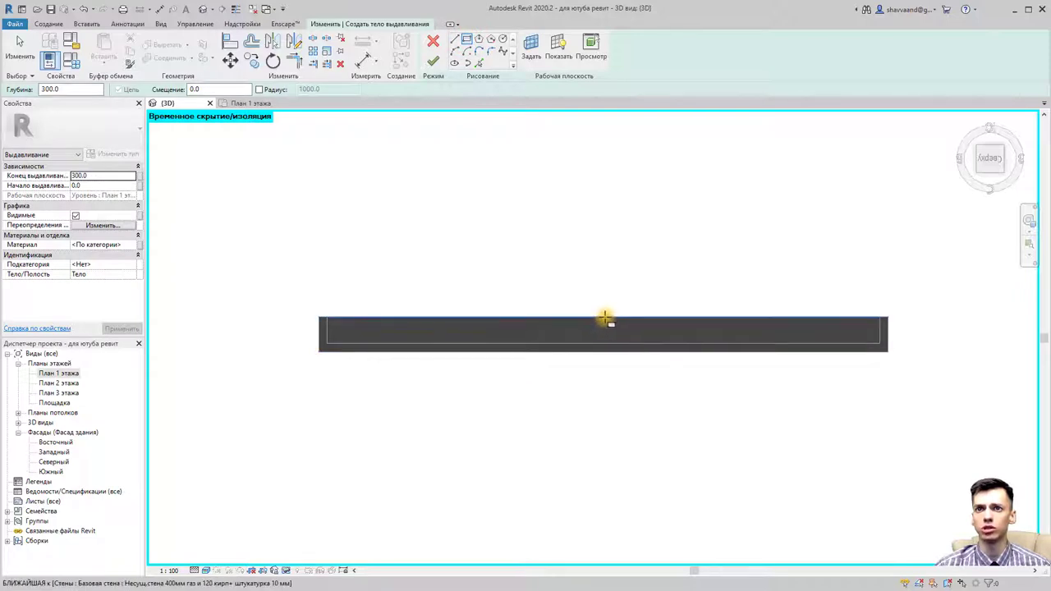
click(455, 39)
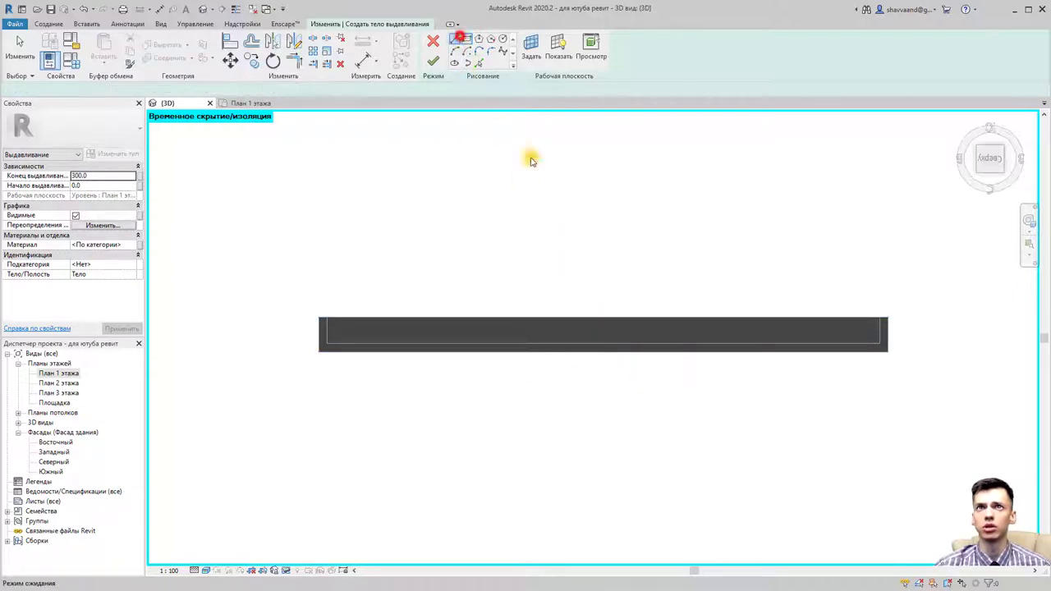
click(602, 318)
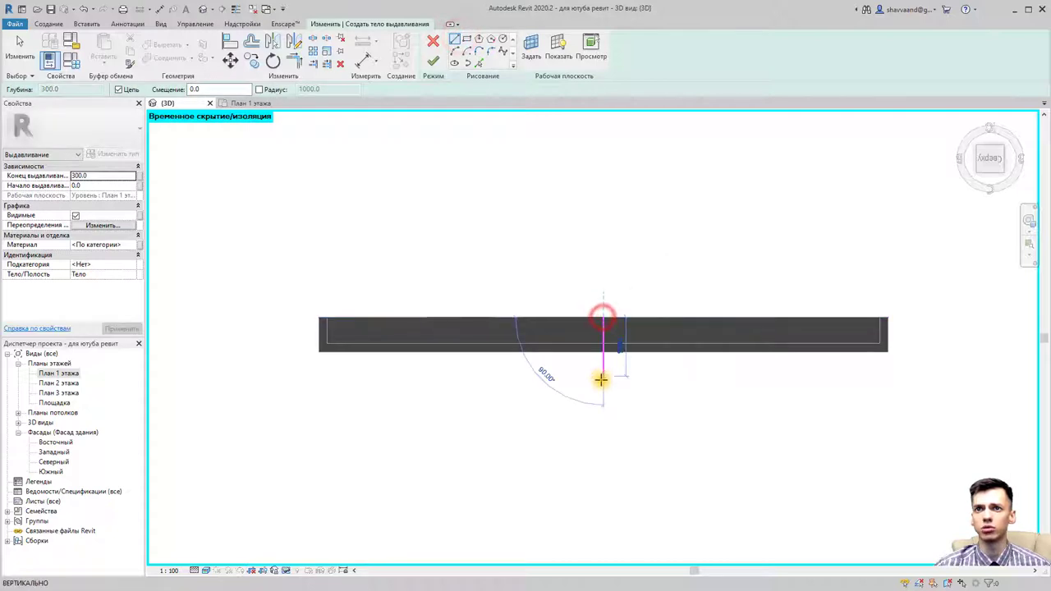
click(603, 381)
key(Escape)
key(Escape)
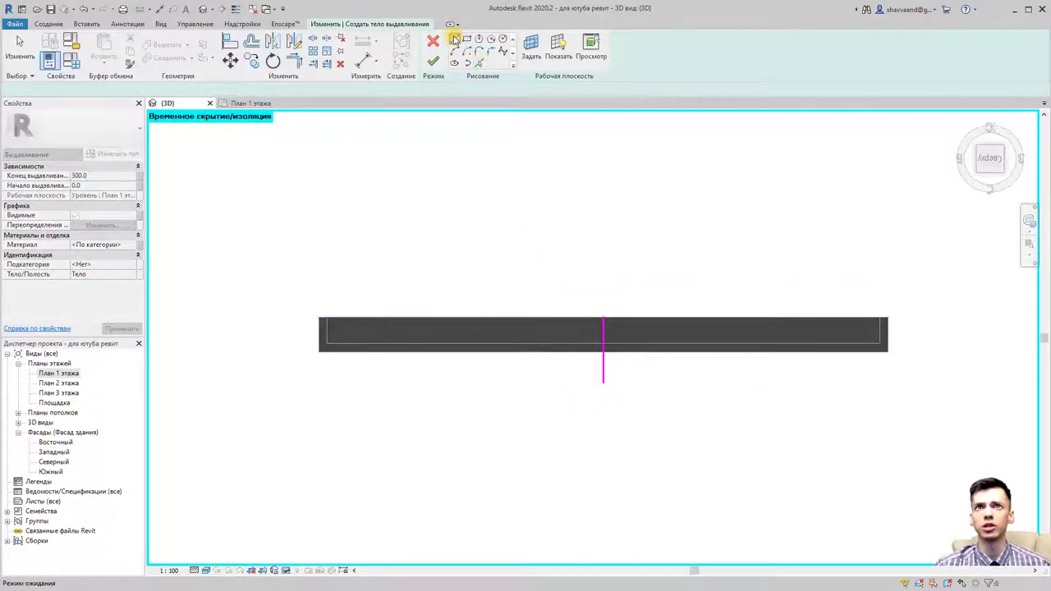
Sketch a closed 200×200 square profile against the wall face
click(455, 39)
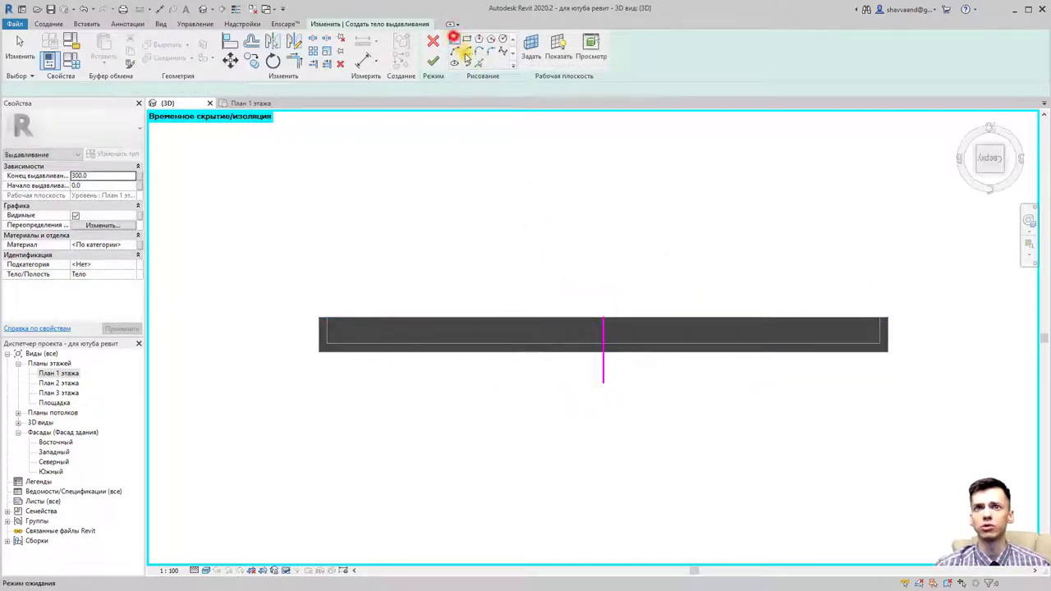
click(576, 354)
text(4)
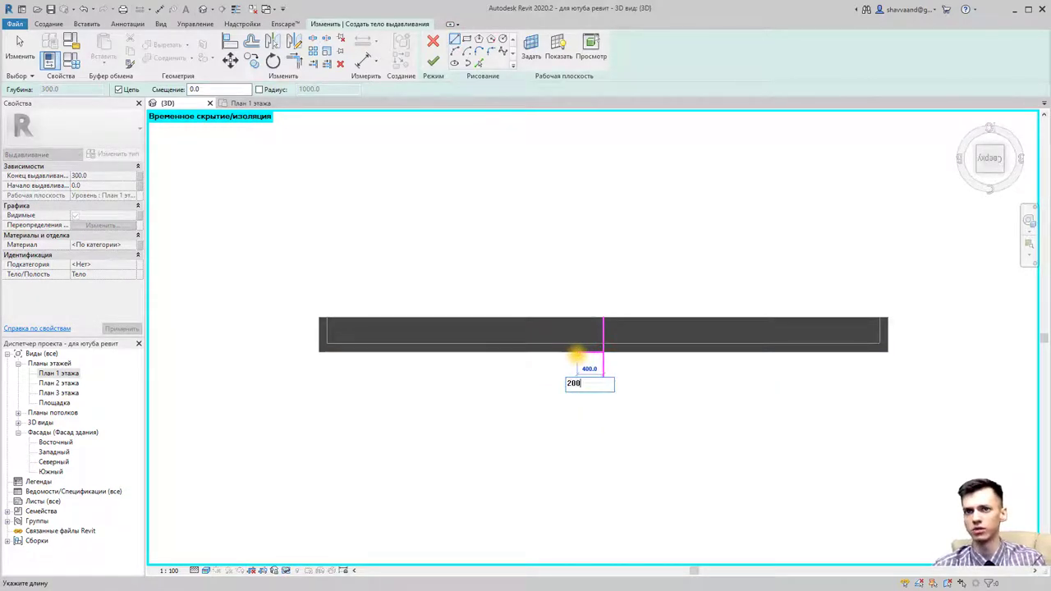
key(Return)
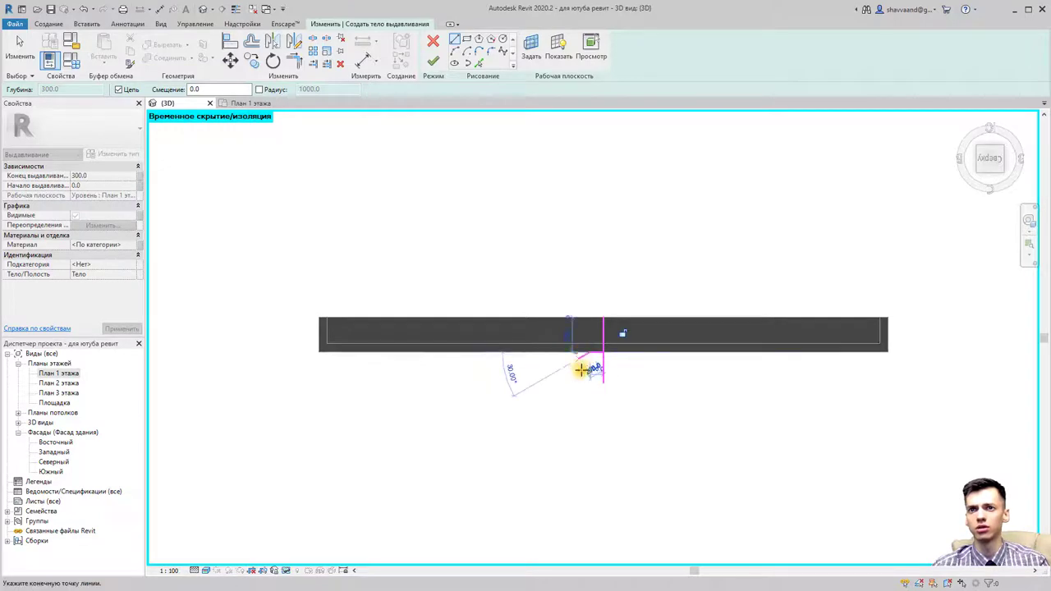
scroll(593, 366, up, 1)
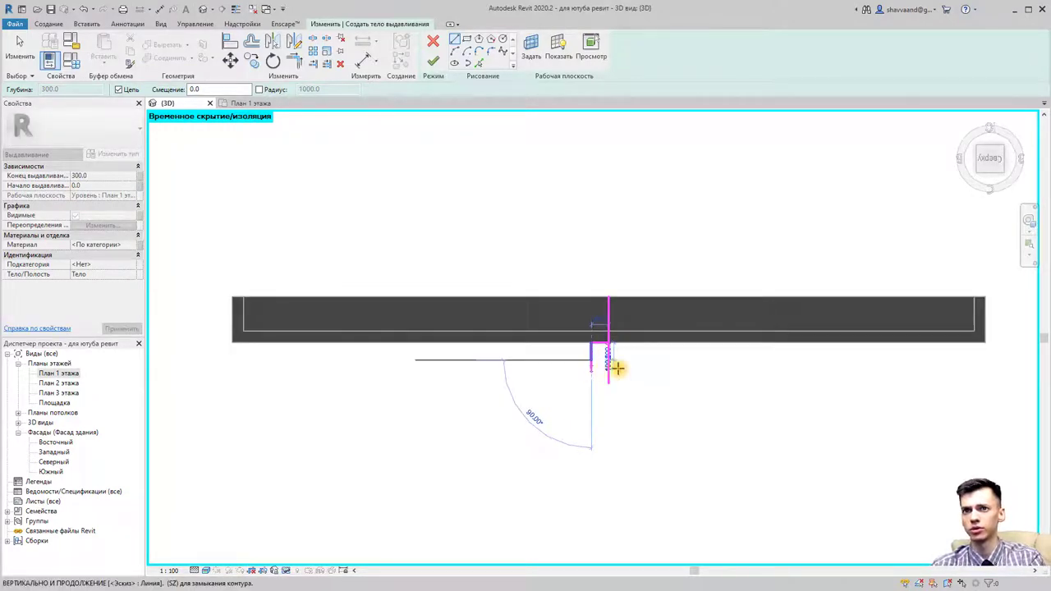
key(Return)
text(200)
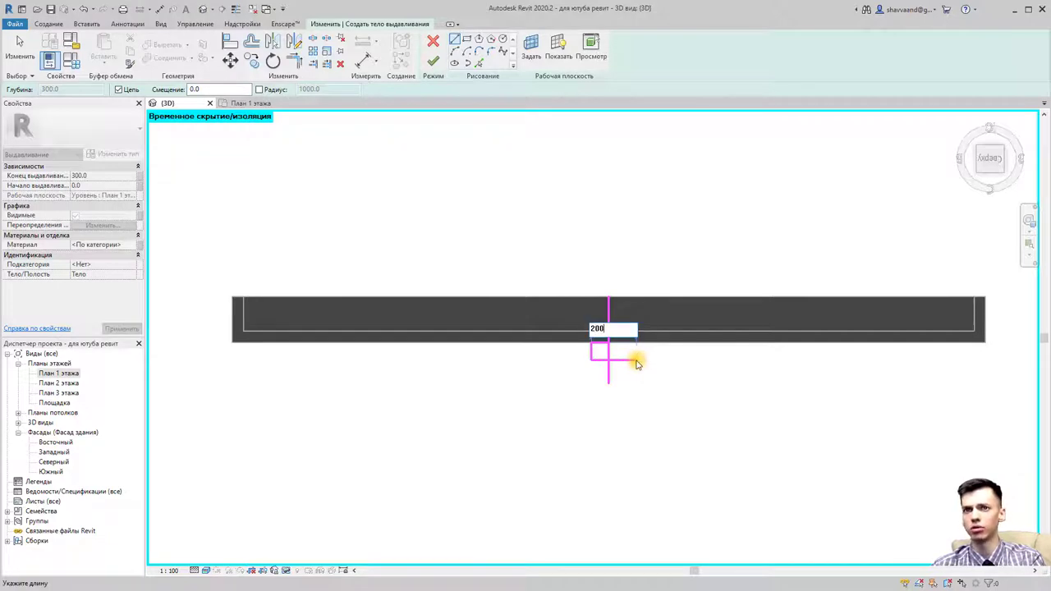
key(Return)
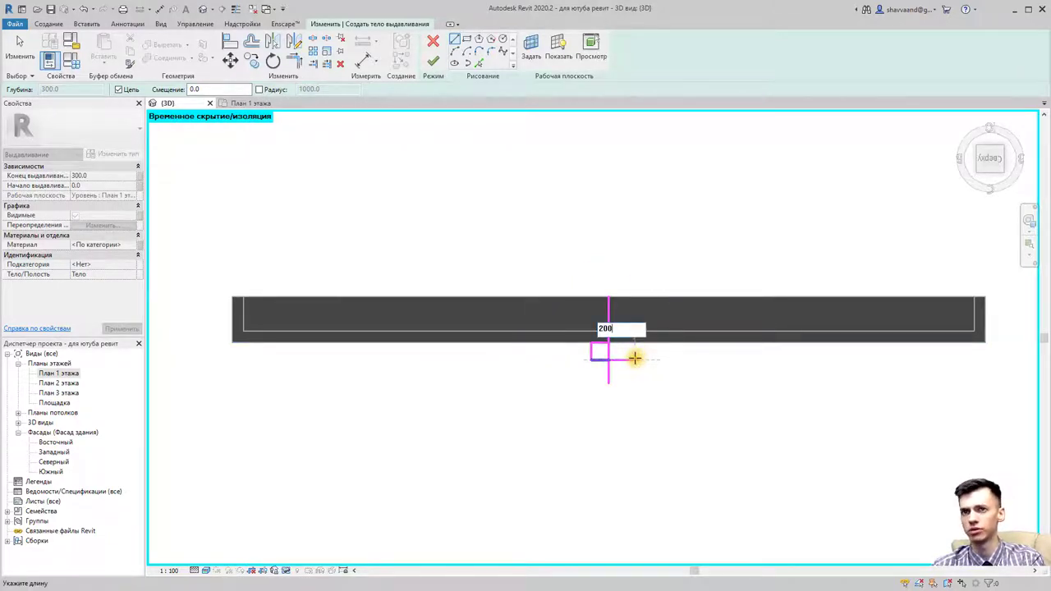
click(627, 359)
click(626, 342)
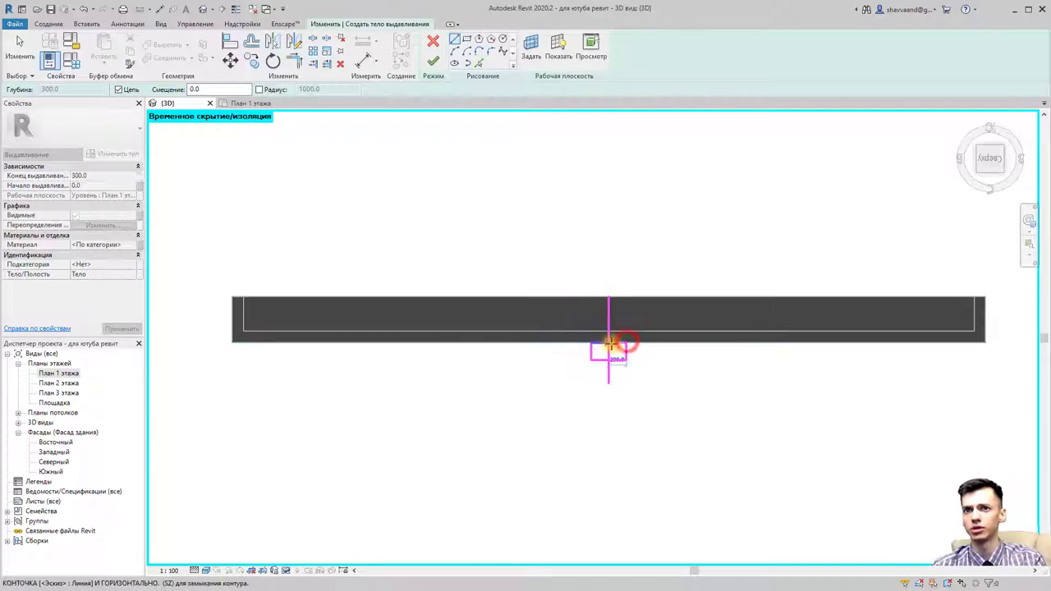
key(Escape)
key(Escape)
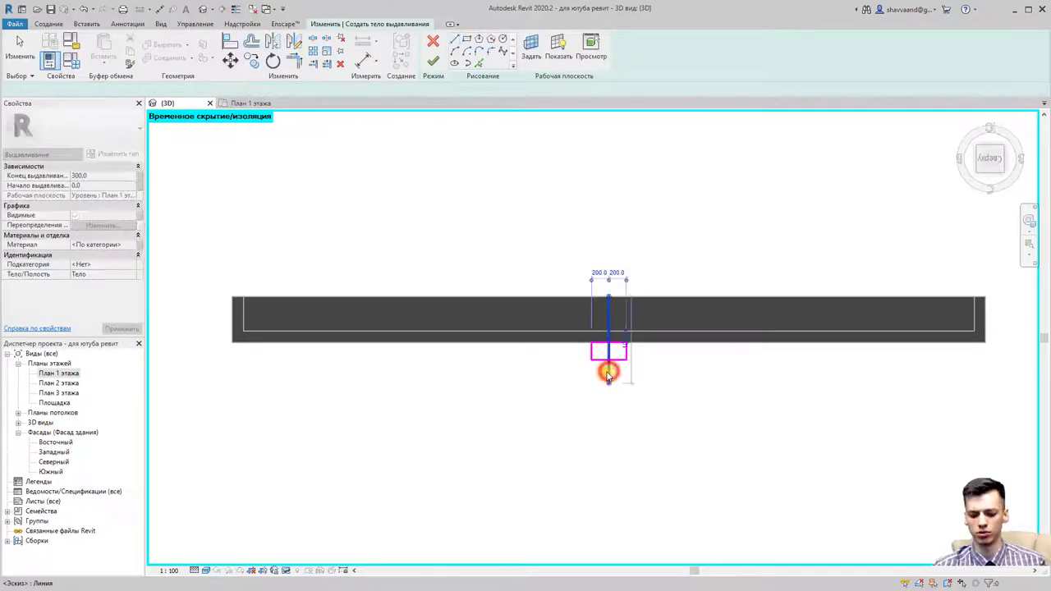
Select the square sketch to check its line lengths
click(608, 373)
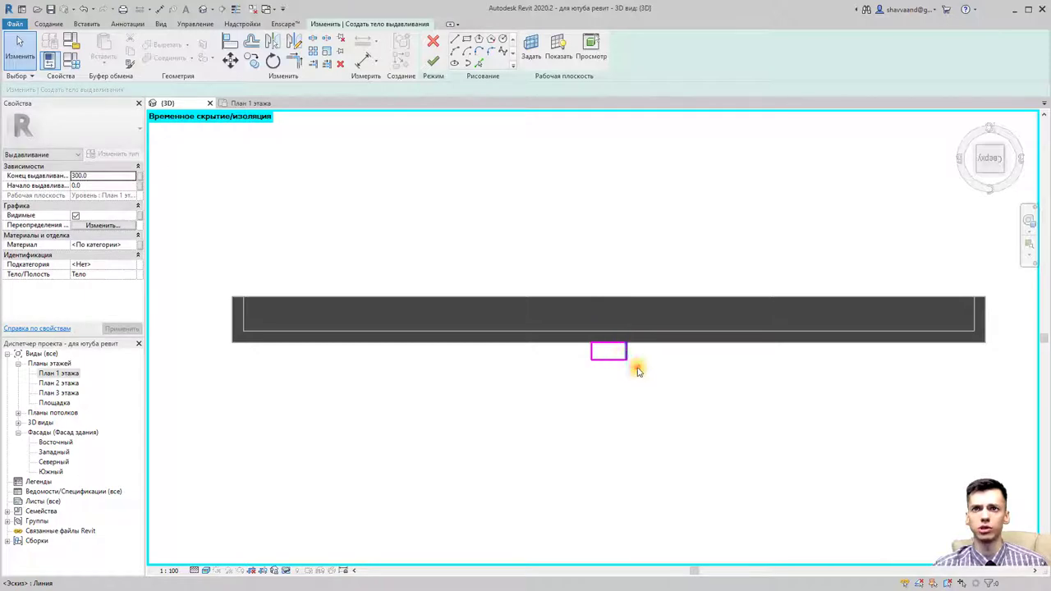
drag(652, 380, 551, 321)
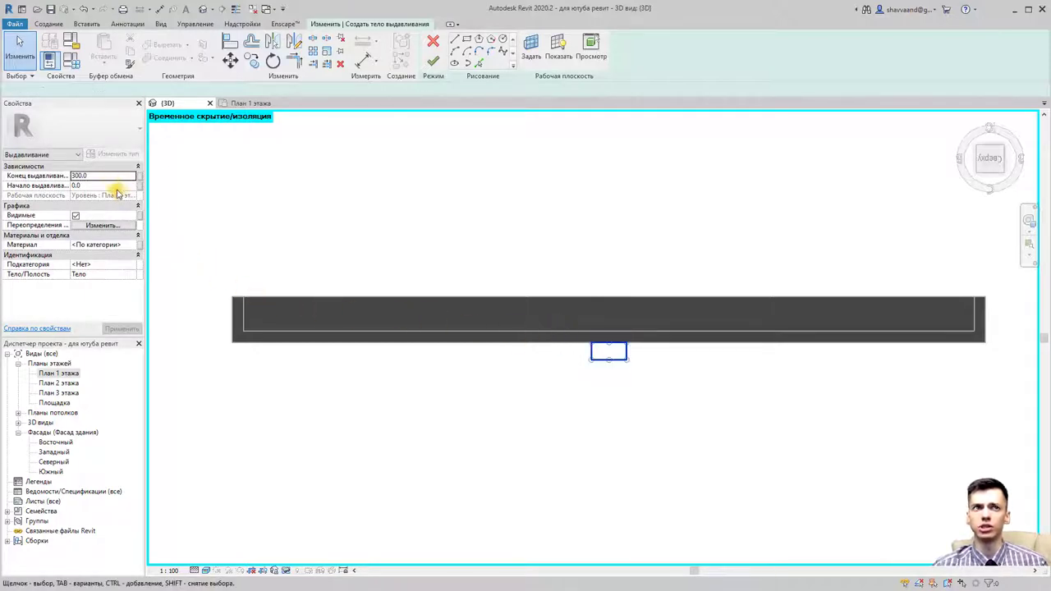
click(96, 176)
click(563, 349)
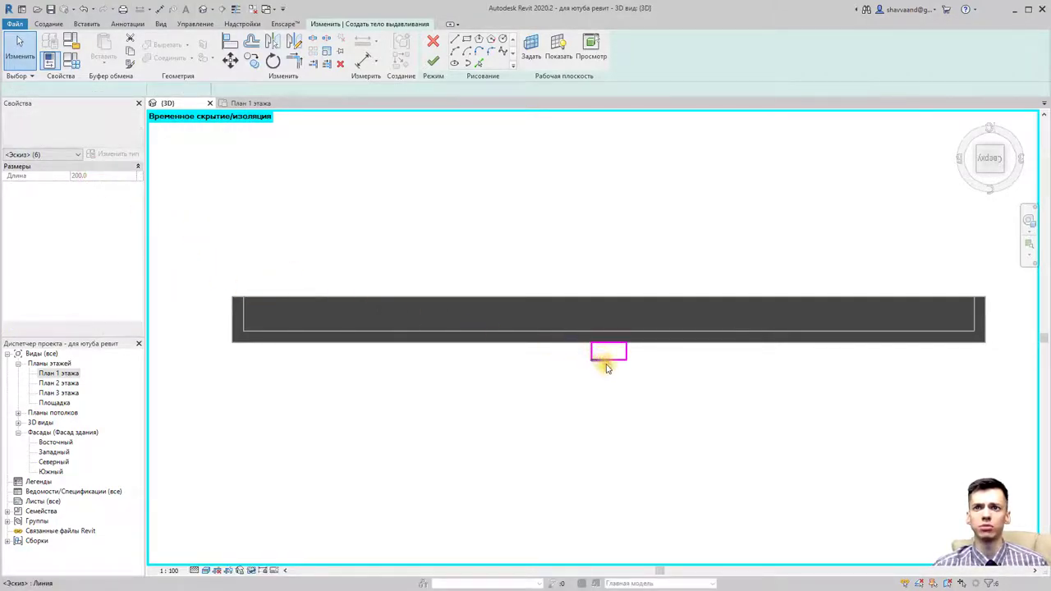
Set the Extrusion End to 3000, apply it, and finish the sketch
click(493, 375)
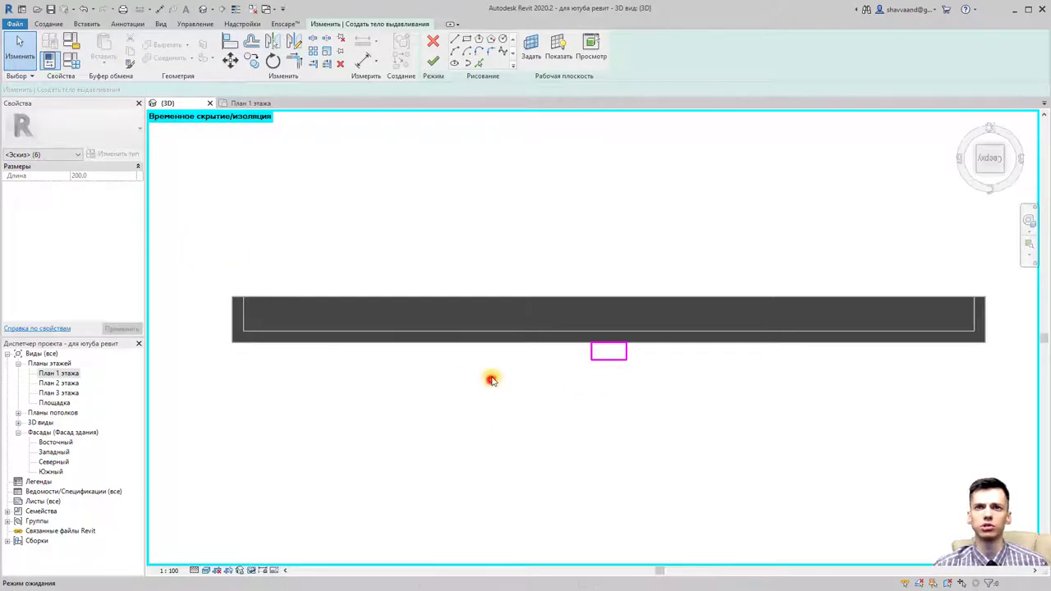
click(95, 176)
text(300)
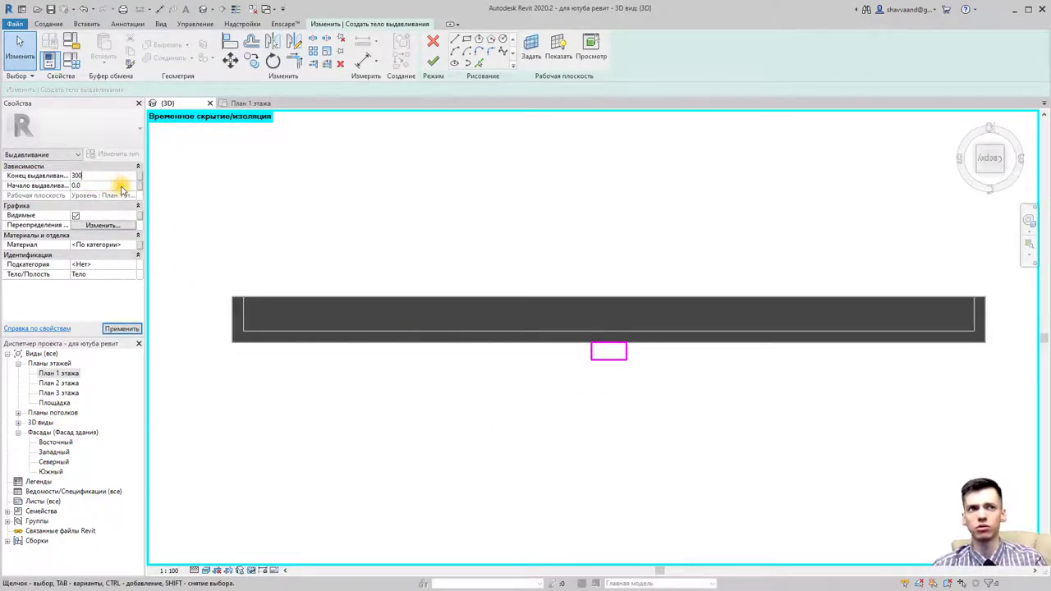
click(138, 319)
click(92, 168)
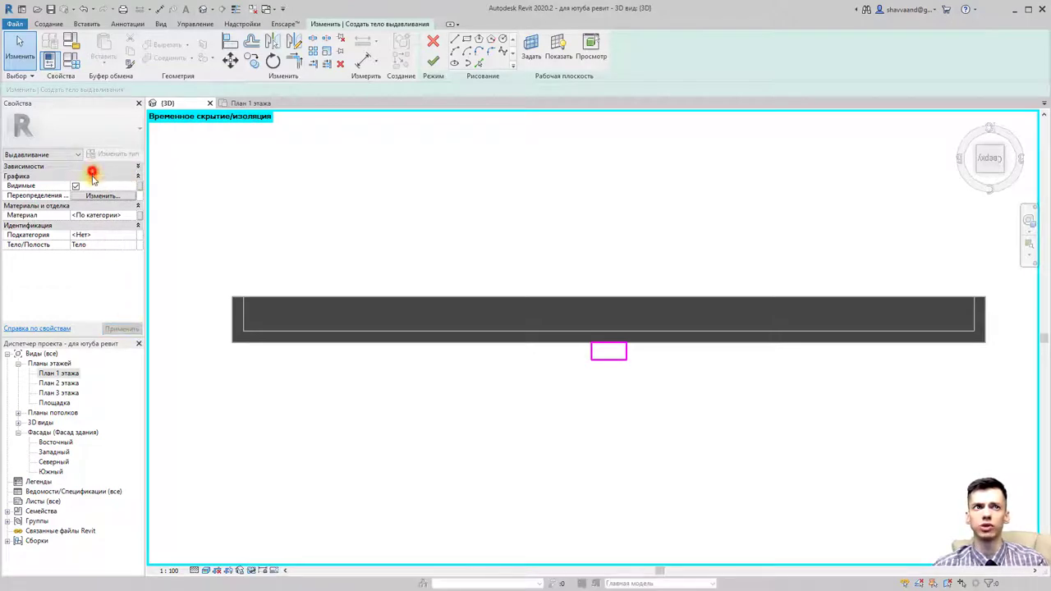
click(92, 168)
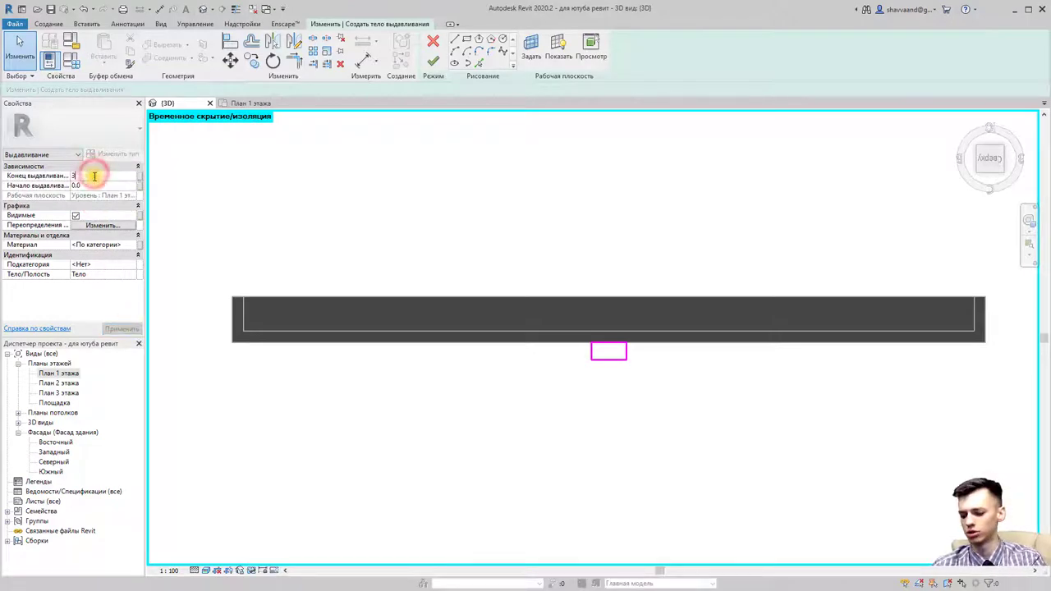
text(3000)
click(134, 327)
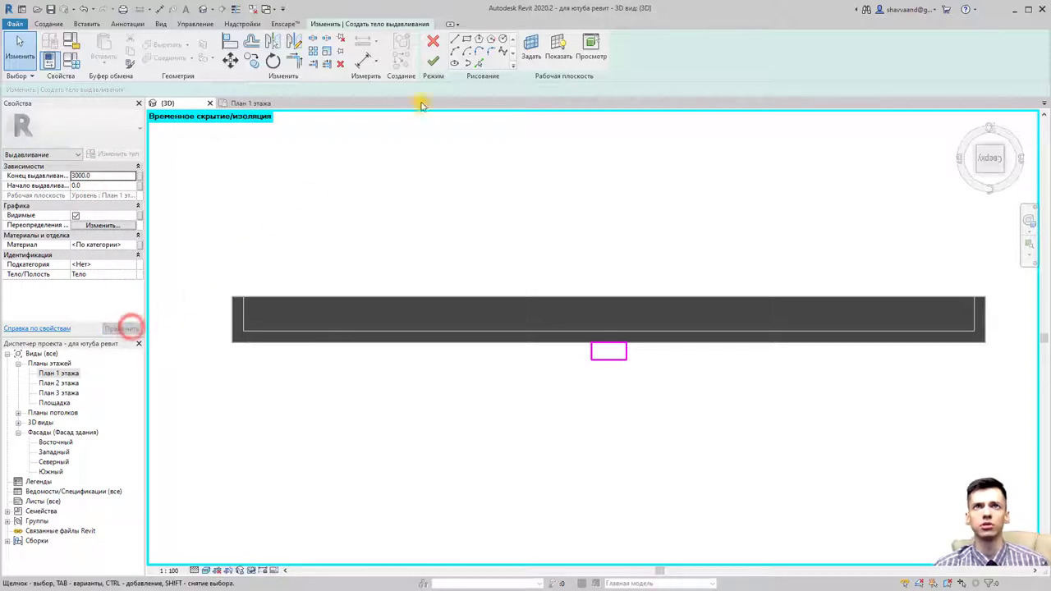
click(433, 62)
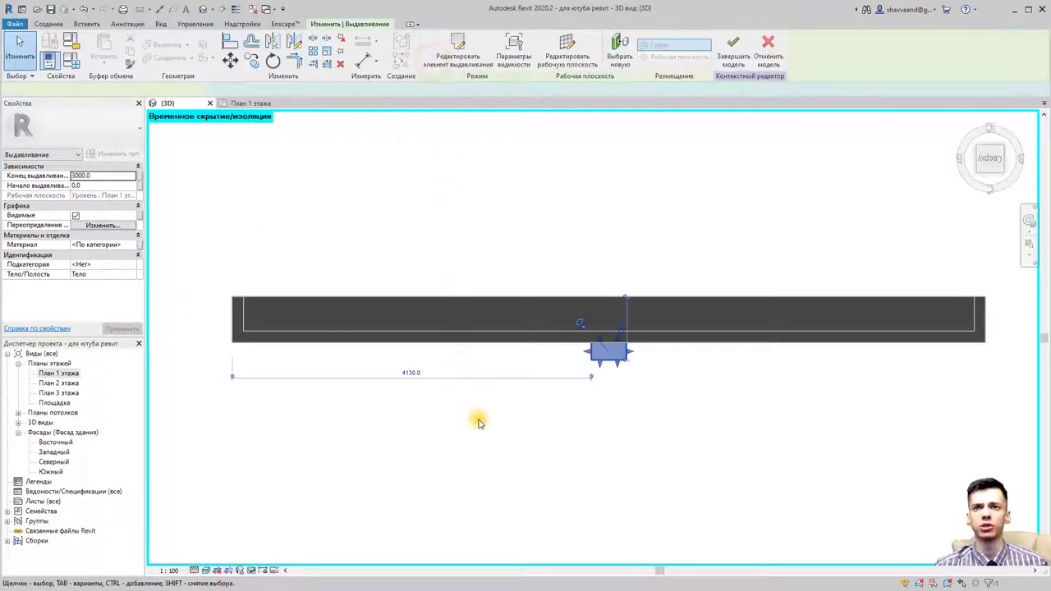
Assign the Штукатурка plaster material to the pilaster extrusion
mouse_move(476, 418)
shift+middle_down()
mouse_move(543, 239)
mouse_move(747, 416)
mouse_move(674, 333)
shift+middle_up()
click(747, 416)
click(623, 332)
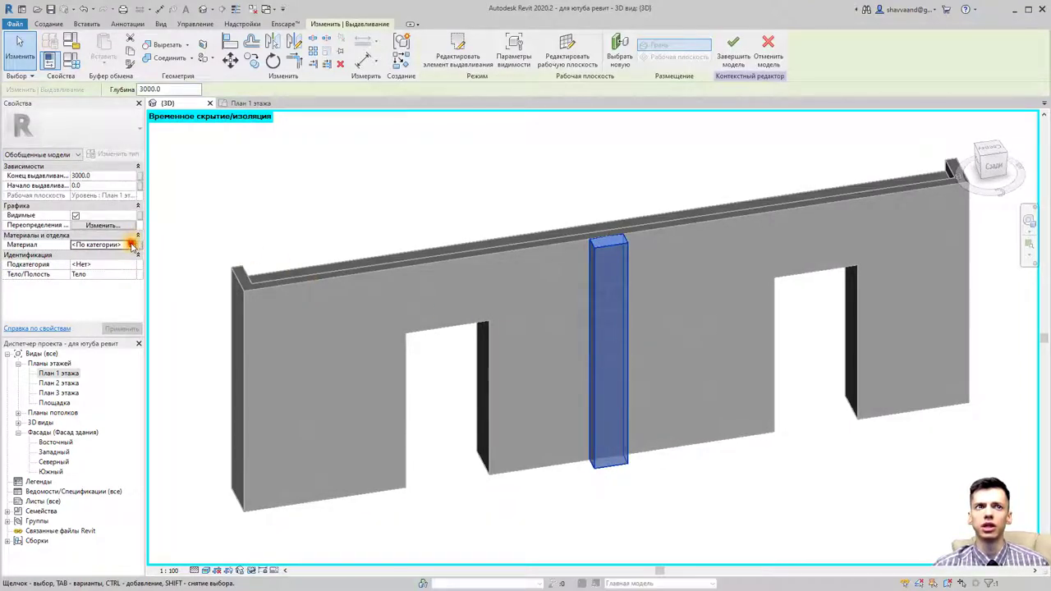
click(132, 245)
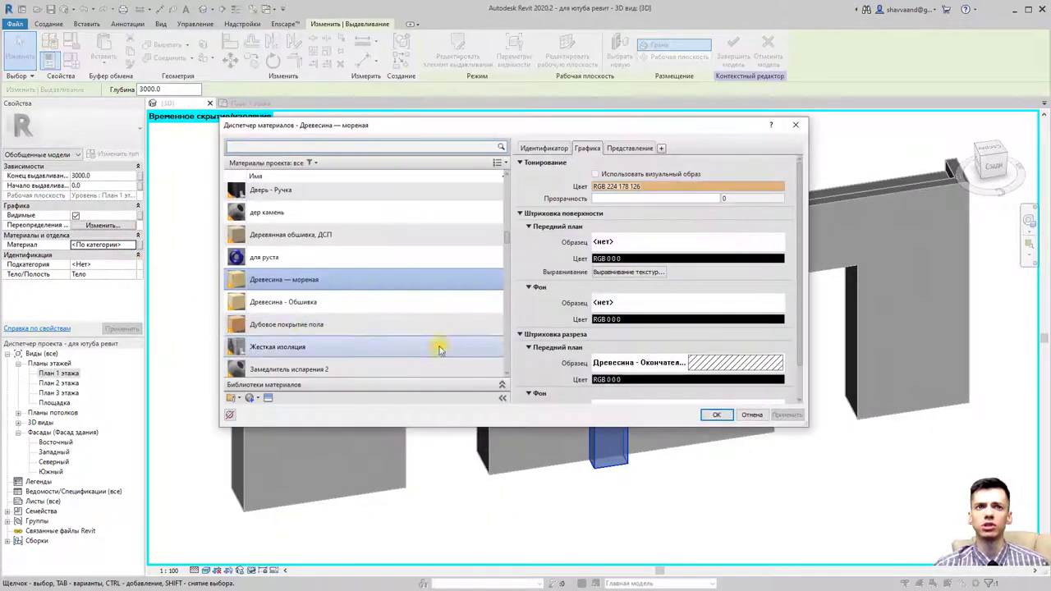
click(303, 347)
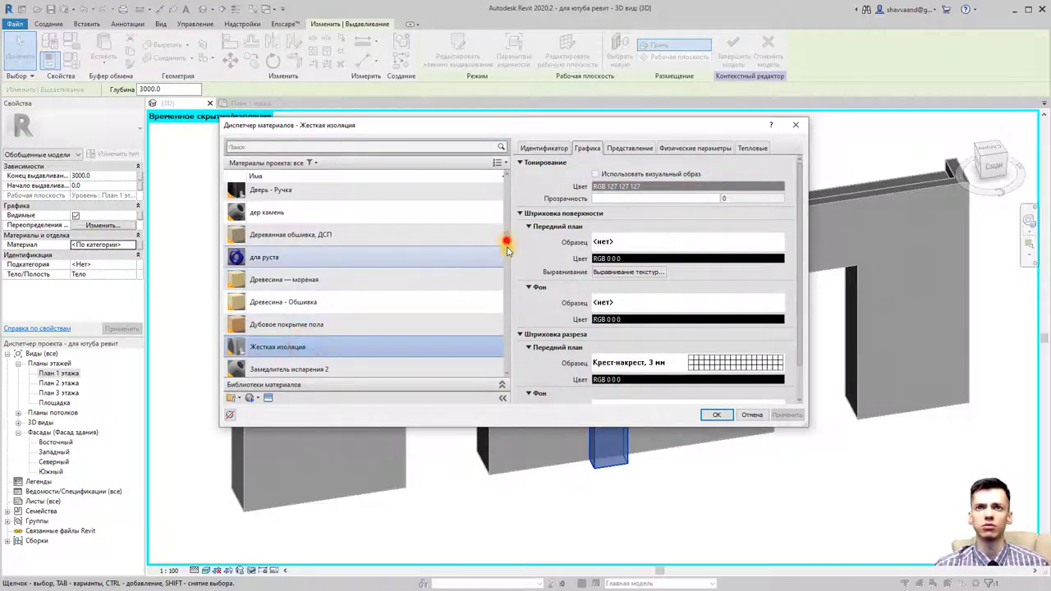
scroll(507, 248, down, 5)
scroll(500, 238, down, 5)
click(318, 327)
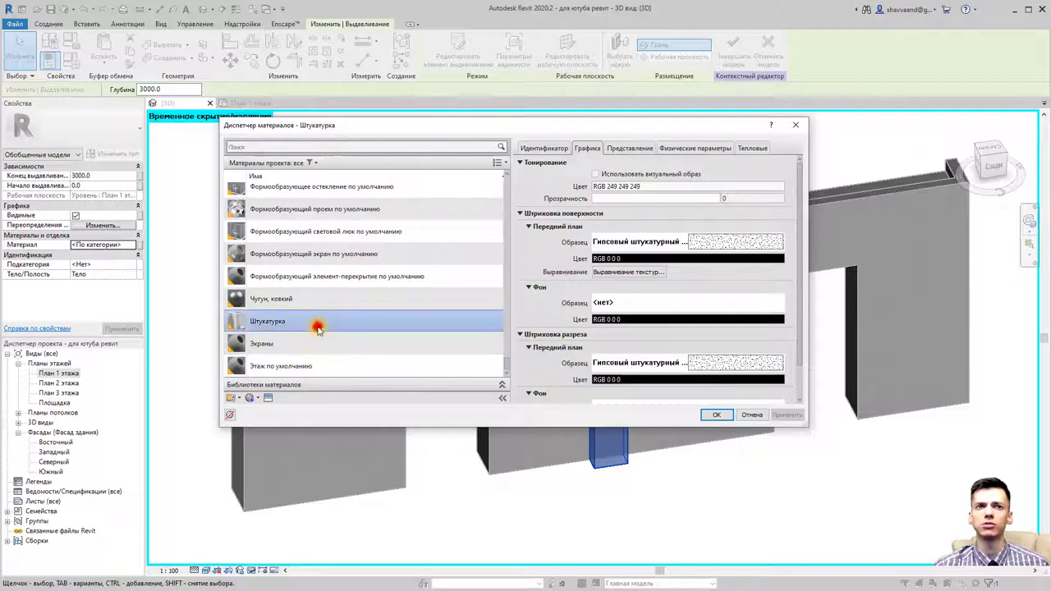
double_click(318, 327)
click(764, 508)
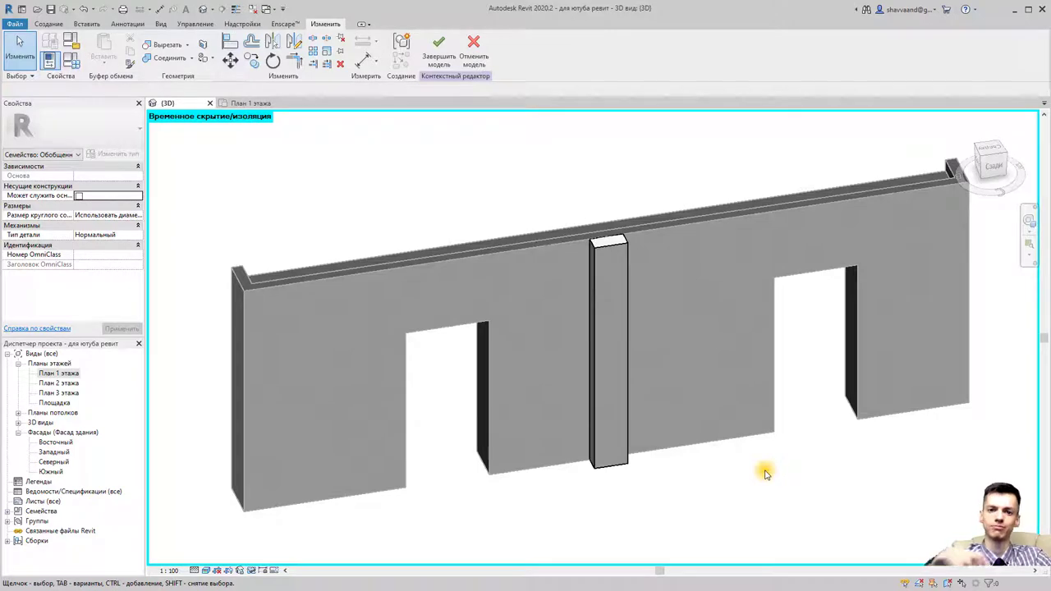
Finish the стена выступа model, reset temporary isolation, and view the front wall
click(439, 47)
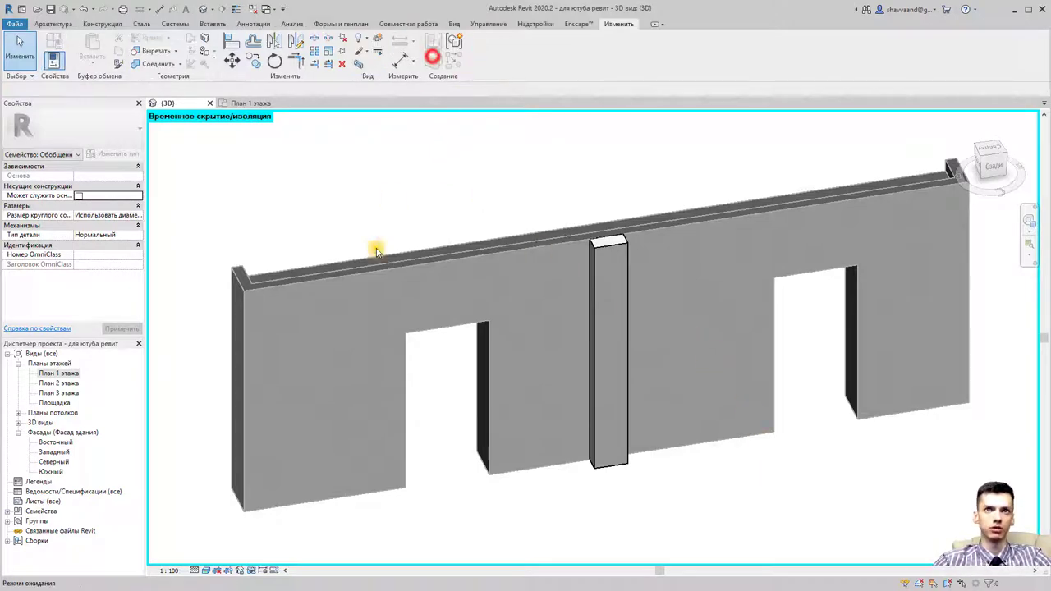
click(251, 571)
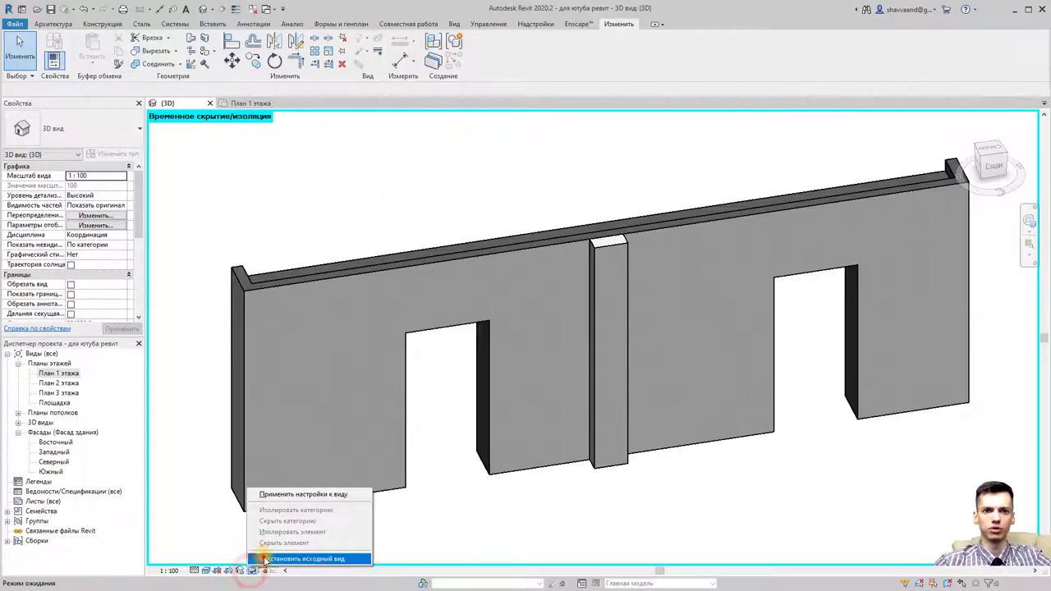
click(271, 560)
scroll(612, 426, down, 5)
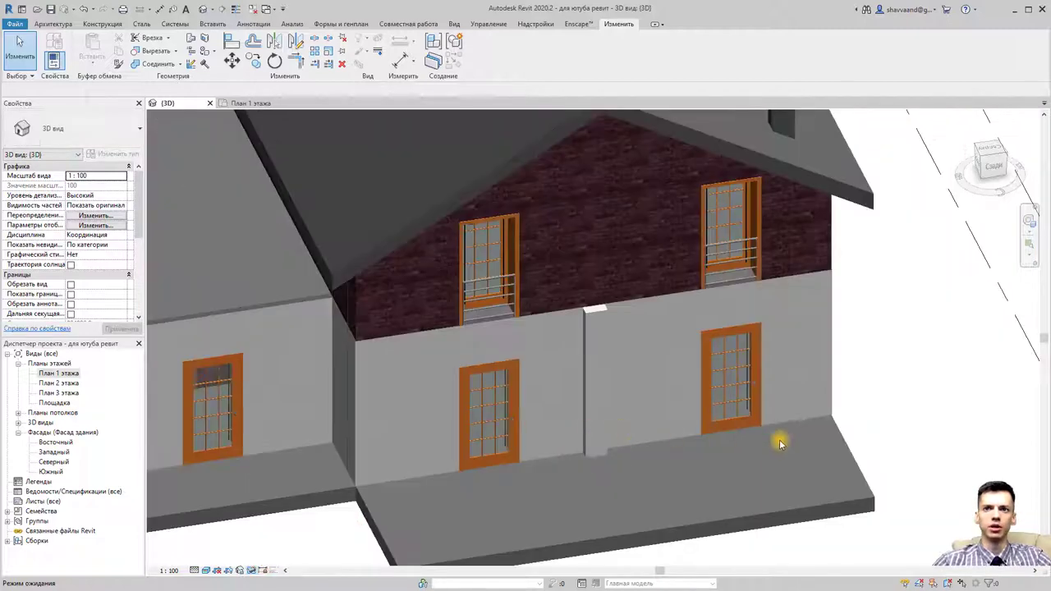
mouse_move(766, 445)
shift+middle_down()
mouse_move(714, 466)
mouse_move(613, 458)
shift+middle_up()
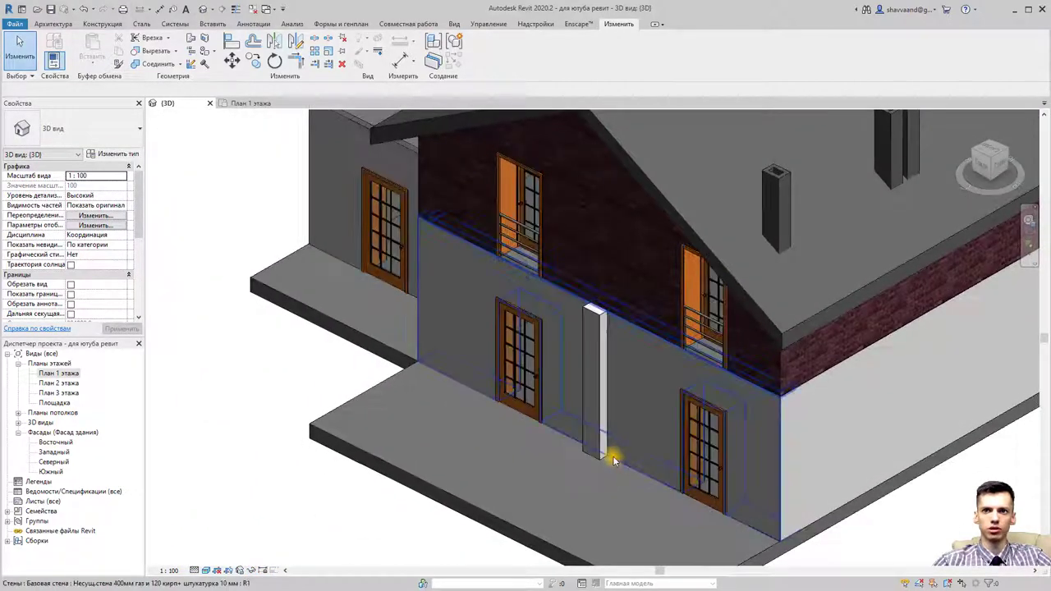